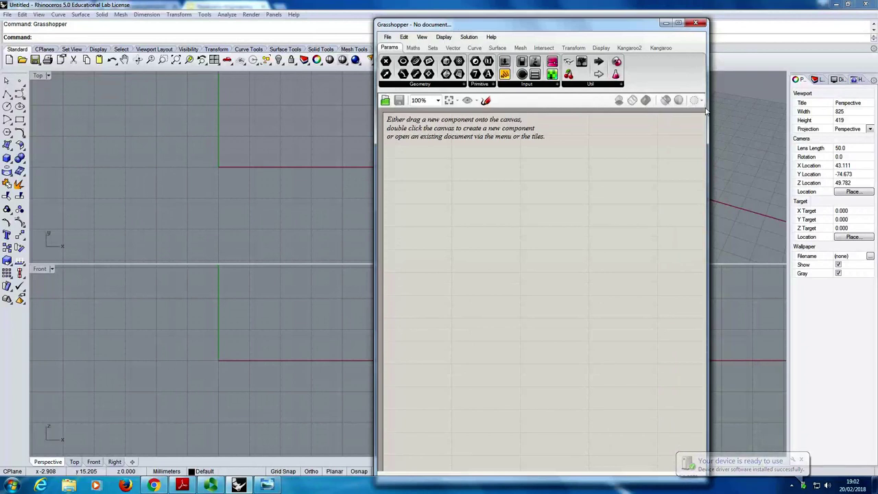
Step: Widen the Grasshopper window and reposition it over the Rhino viewports
{"action": "left_click_drag", "start_coordinate": [708, 110], "coordinate": [833, 120]}
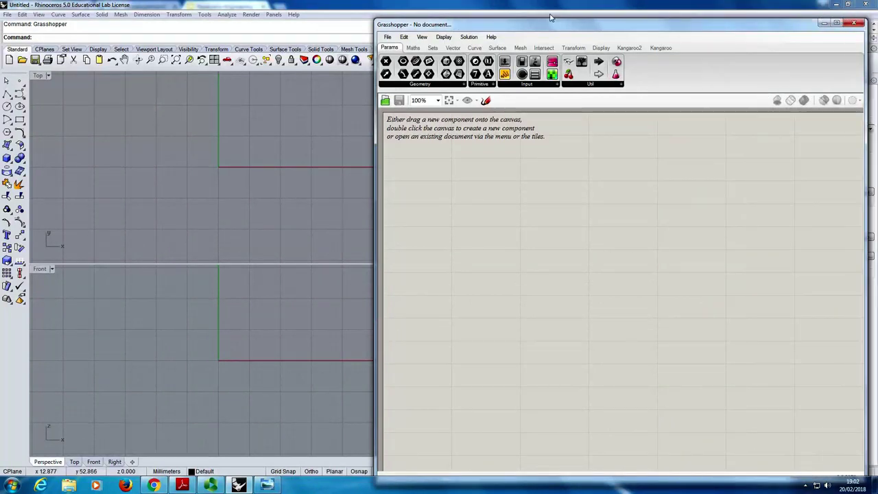
{"action": "left_click_drag", "start_coordinate": [503, 26], "coordinate": [498, 26]}
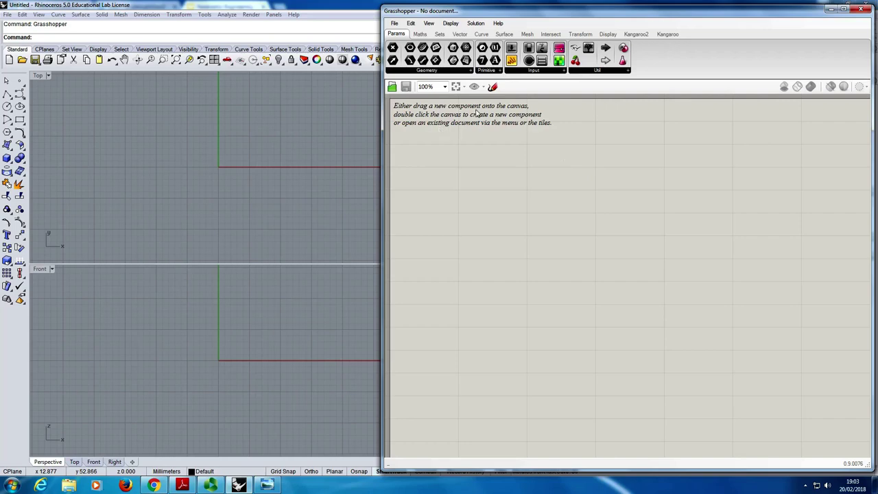
{"action": "left_click_drag", "start_coordinate": [509, 15], "coordinate": [483, 17]}
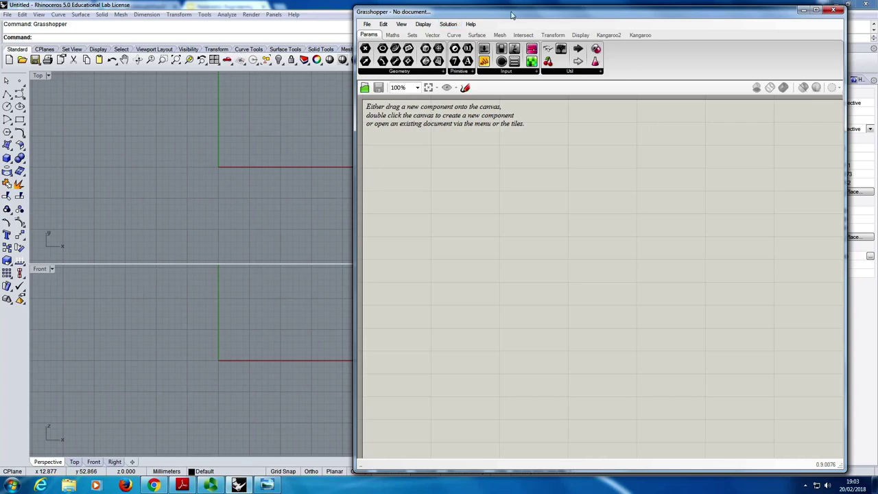
Step: Collapse the Grasshopper window to its title bar and expand it again
{"action": "double_click", "coordinate": [591, 16]}
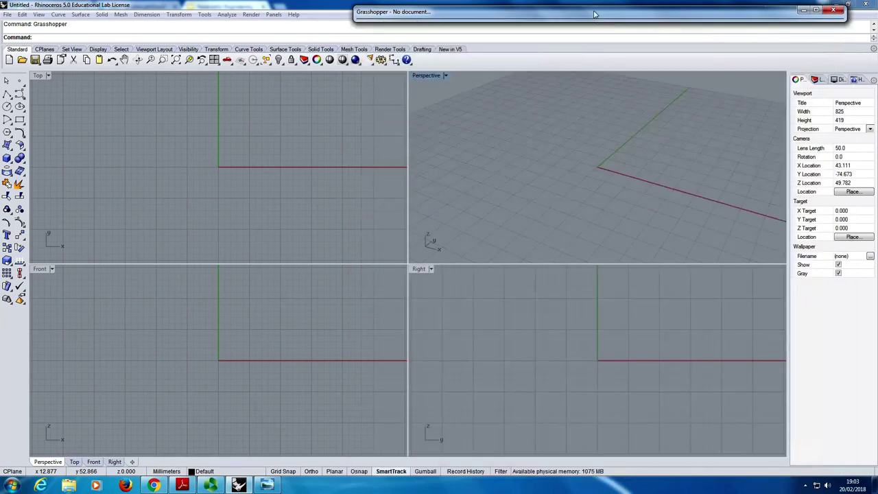
{"action": "double_click", "coordinate": [597, 16]}
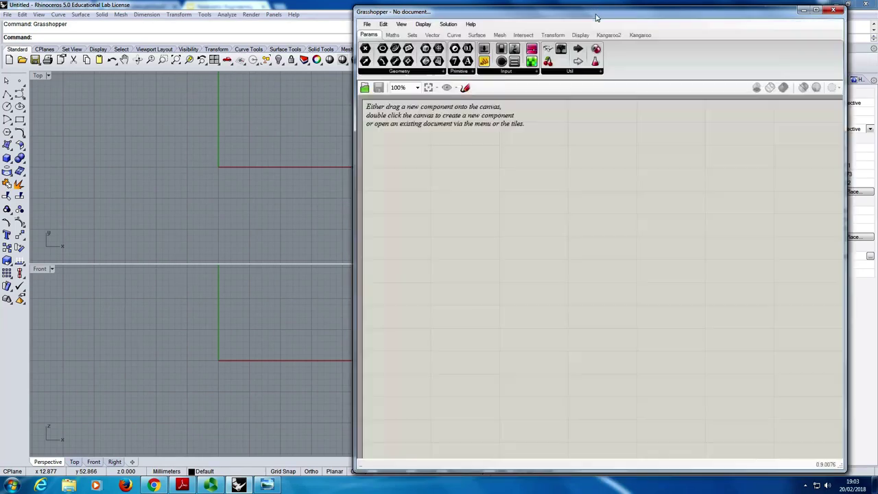
{"action": "double_click", "coordinate": [596, 16]}
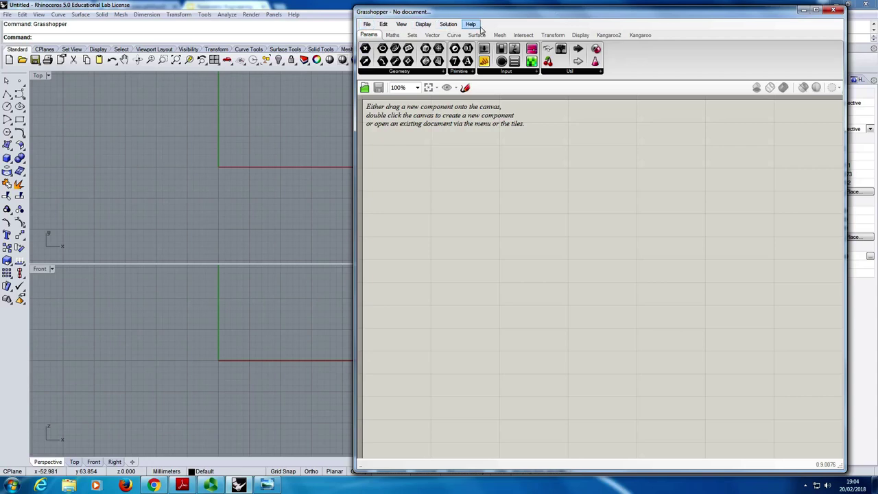
Step: Enable Obscure Components so that the component groups show their full set of components
{"action": "left_click", "coordinate": [370, 28]}
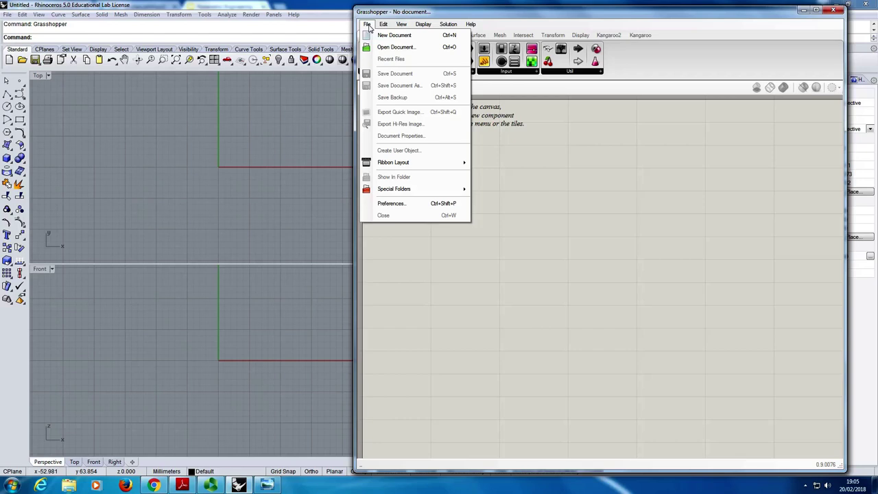
{"action": "mouse_move", "coordinate": [382, 26]}
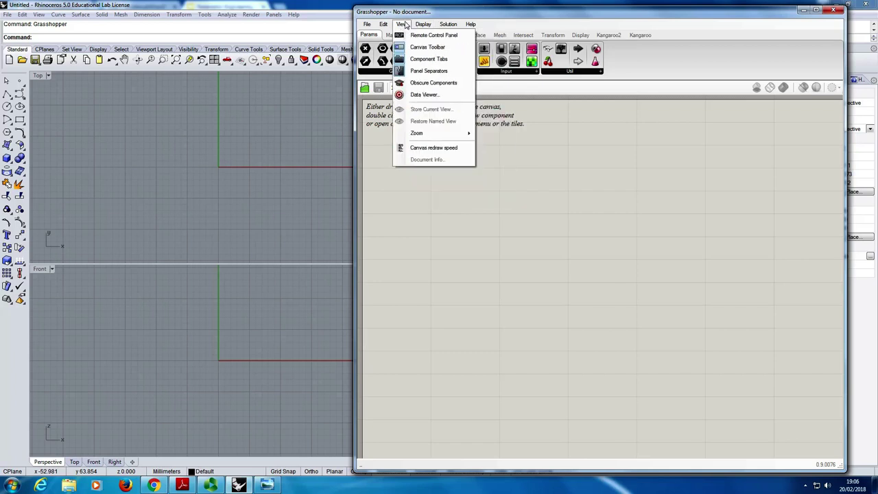
{"action": "left_click", "coordinate": [439, 83]}
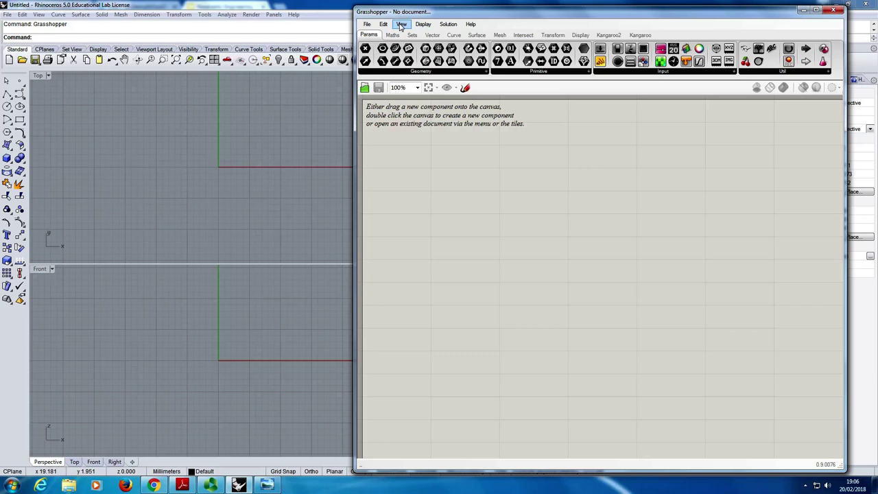
Step: Examine the canvas display options, such as Draw Icons, Draw Fancy Wires and Draw Full Names
{"action": "left_click", "coordinate": [424, 25]}
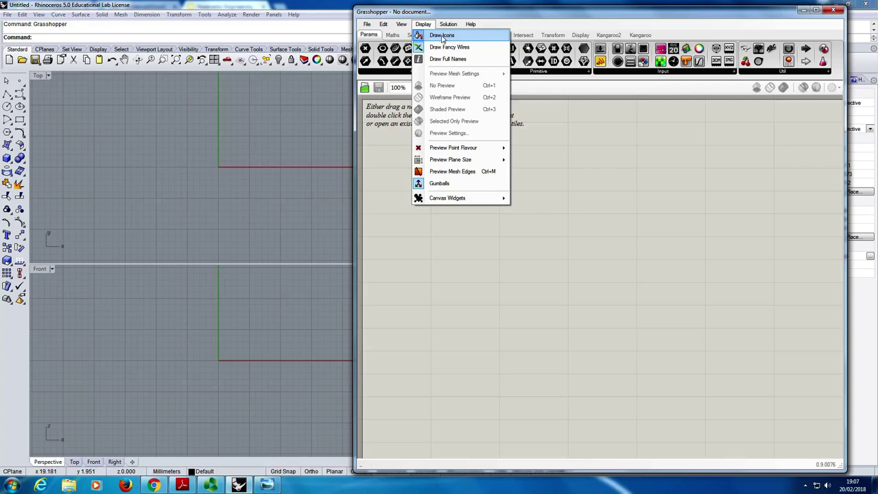
{"action": "left_click", "coordinate": [608, 95]}
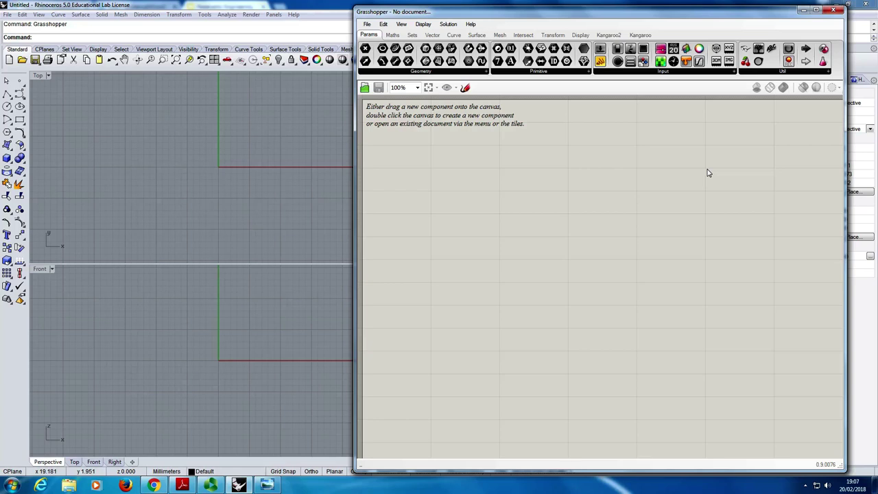
{"action": "left_click", "coordinate": [403, 25]}
{"action": "mouse_move", "coordinate": [423, 26]}
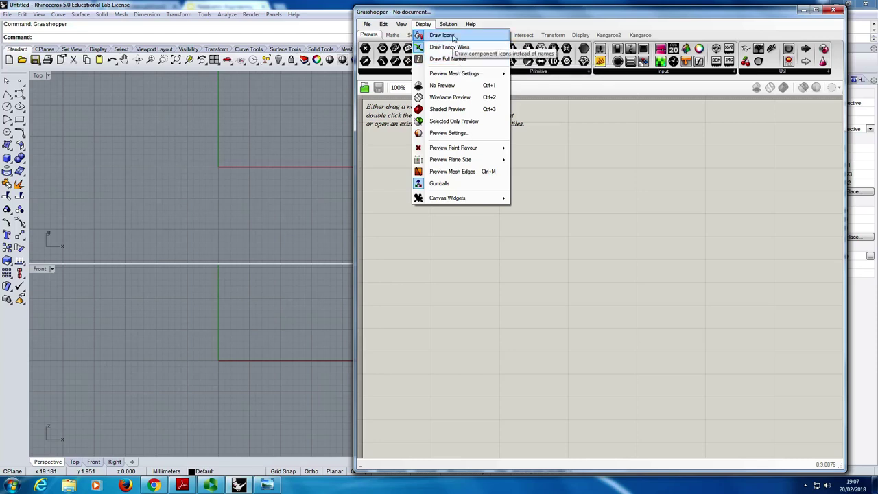
{"action": "left_click", "coordinate": [500, 19]}
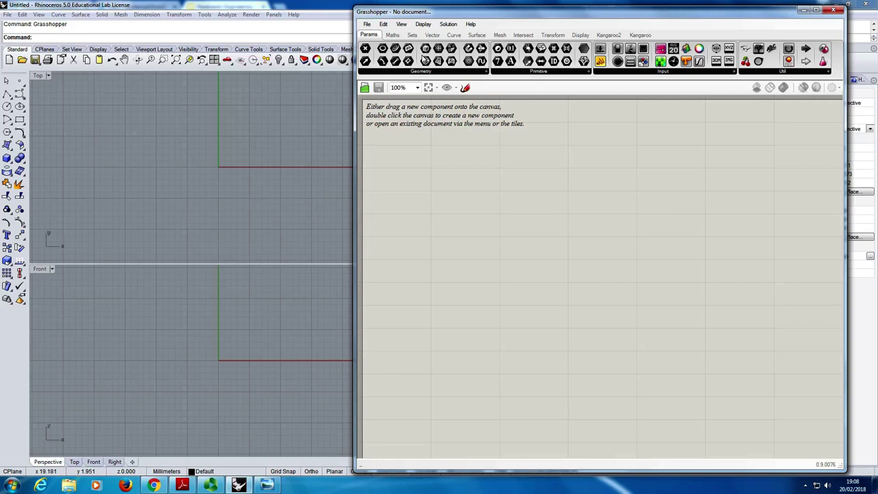
Step: Browse the component categories, including Params, Maths, Sets, Vector, Curve, Surface, Mesh, Intersect, Transform and Display, to examine their components
{"action": "left_click", "coordinate": [392, 36]}
{"action": "left_click", "coordinate": [415, 35]}
{"action": "left_click", "coordinate": [431, 36]}
{"action": "left_click", "coordinate": [454, 36]}
{"action": "left_click", "coordinate": [476, 35]}
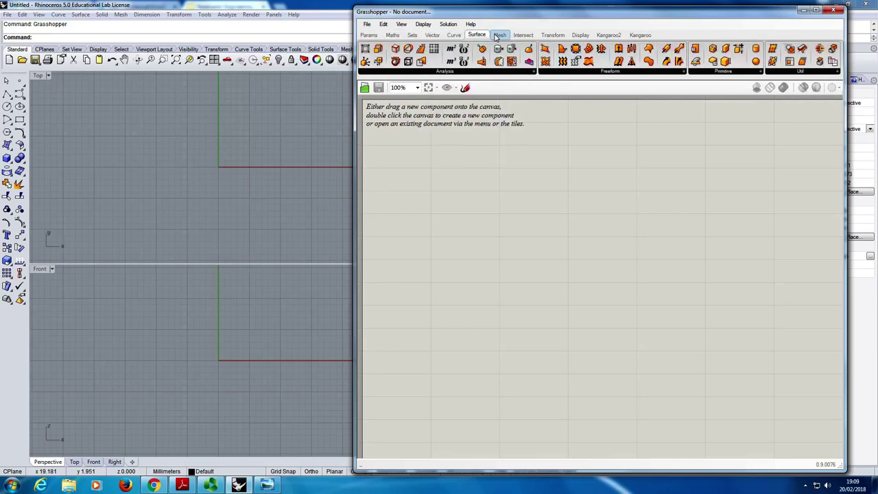
{"action": "left_click", "coordinate": [499, 36]}
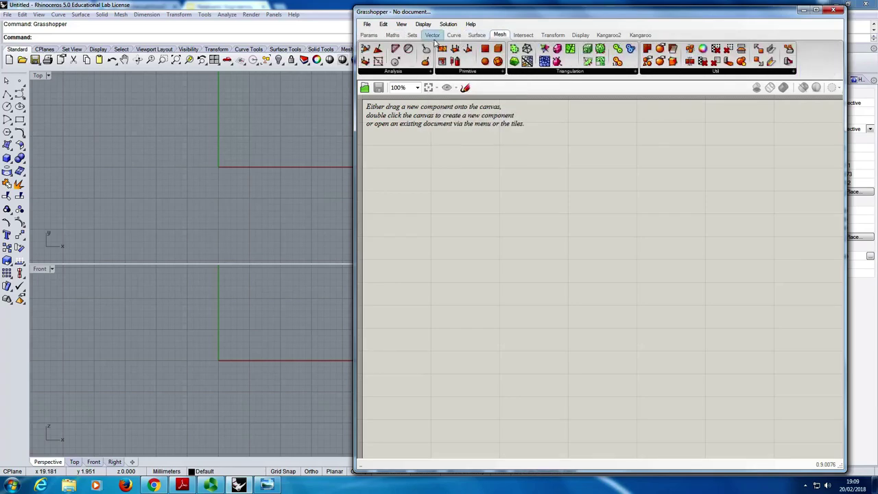
{"action": "left_click", "coordinate": [369, 35]}
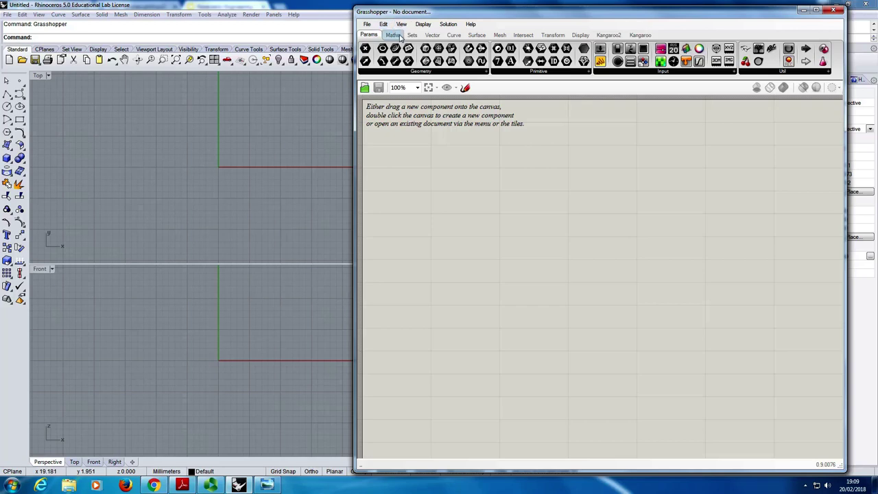
{"action": "left_click", "coordinate": [392, 35]}
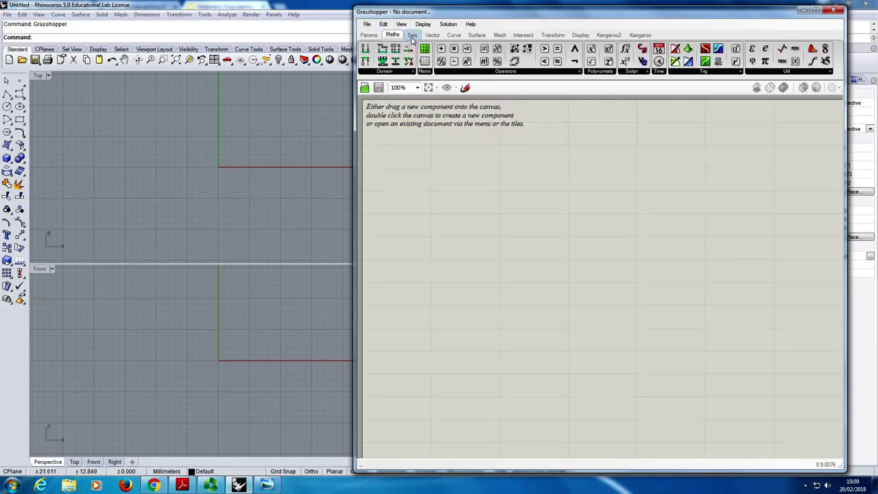
{"action": "left_click", "coordinate": [412, 35]}
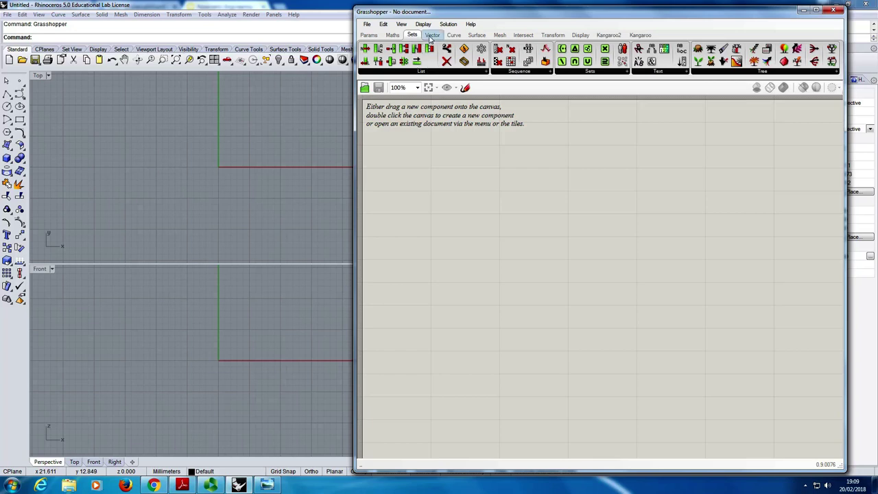
{"action": "left_click", "coordinate": [432, 35]}
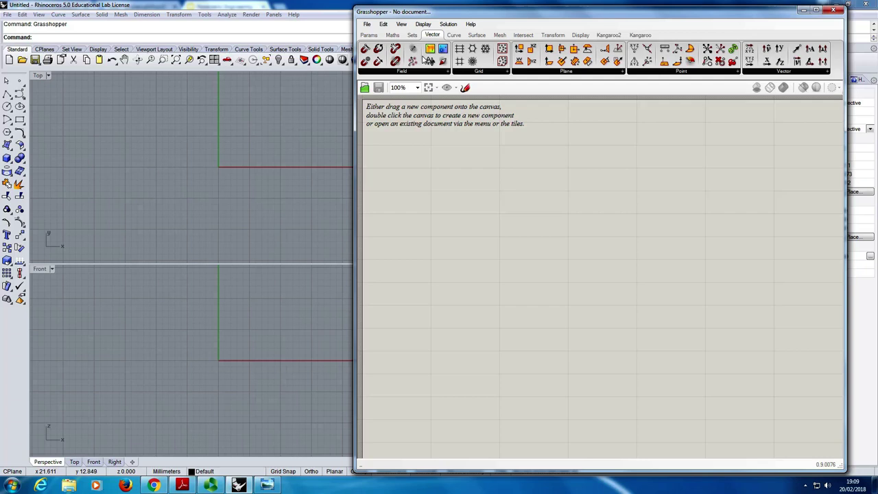
{"action": "left_click", "coordinate": [456, 35]}
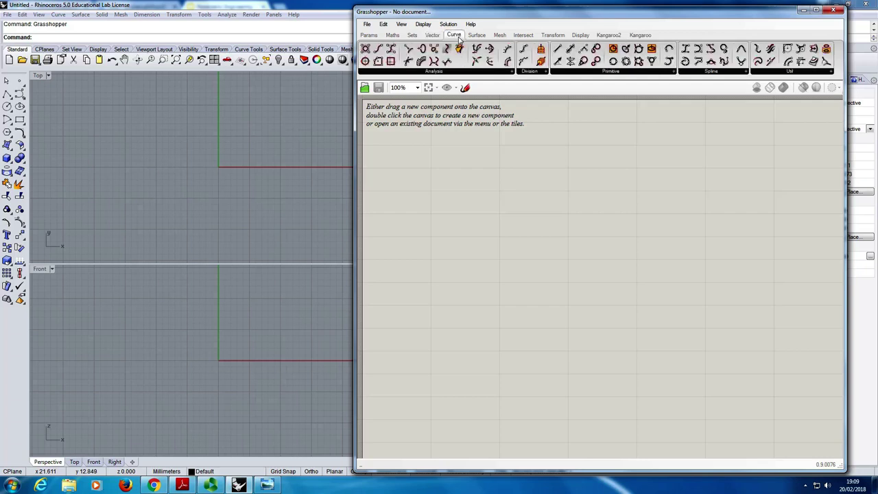
{"action": "left_click", "coordinate": [477, 37]}
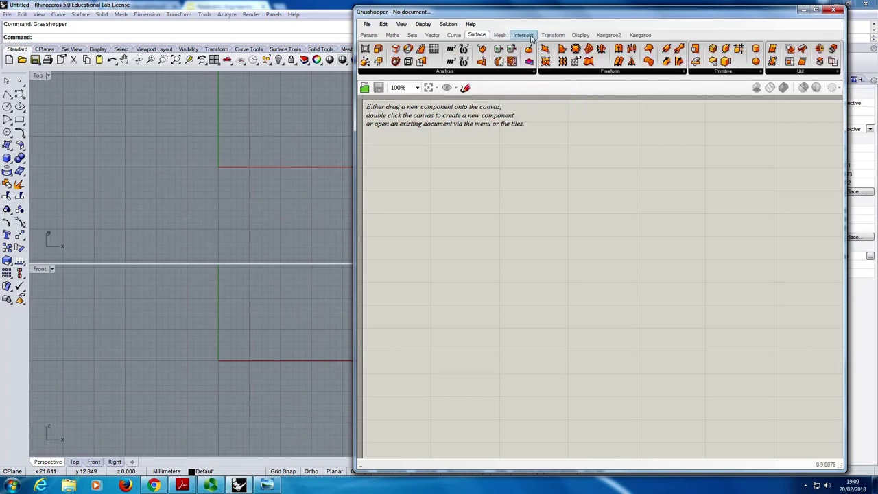
{"action": "left_click", "coordinate": [530, 37]}
{"action": "left_click", "coordinate": [553, 35]}
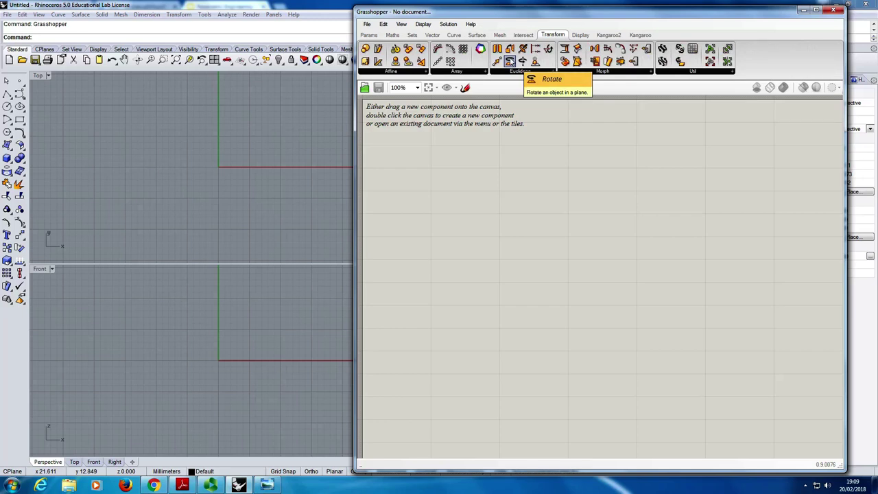
{"action": "left_click", "coordinate": [577, 37]}
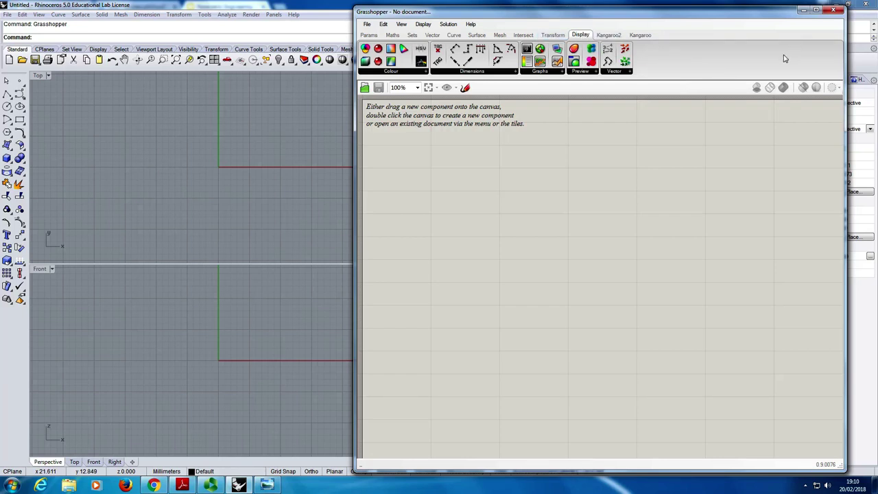
Step: Examine the component lists of the Colour, Dimensions, Graphs, Preview and Vector groups in the Display category
{"action": "left_click", "coordinate": [391, 72]}
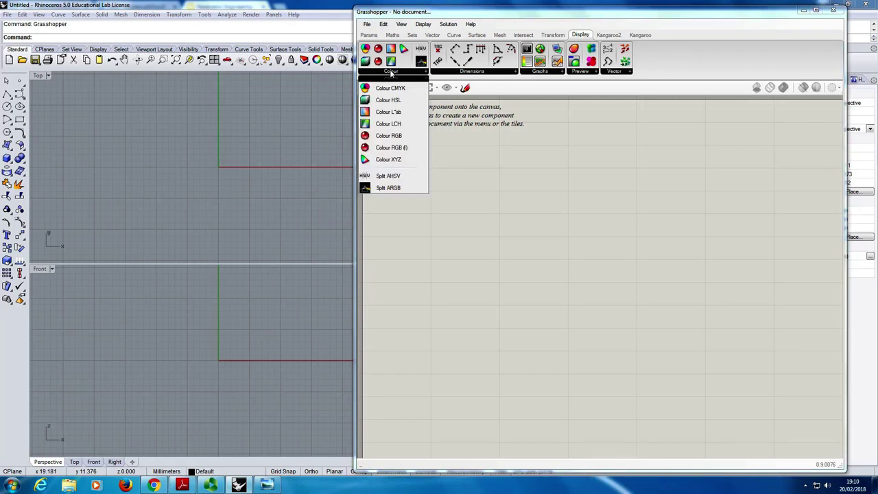
{"action": "left_click", "coordinate": [469, 72]}
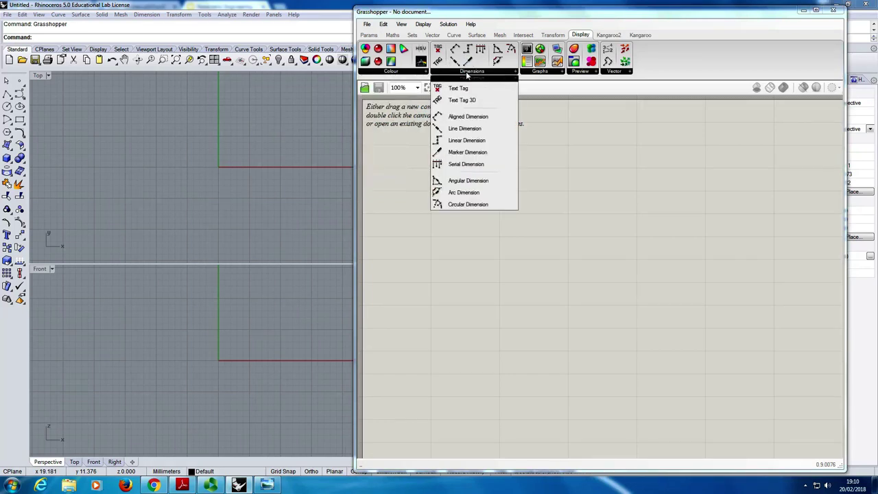
{"action": "left_click", "coordinate": [527, 73]}
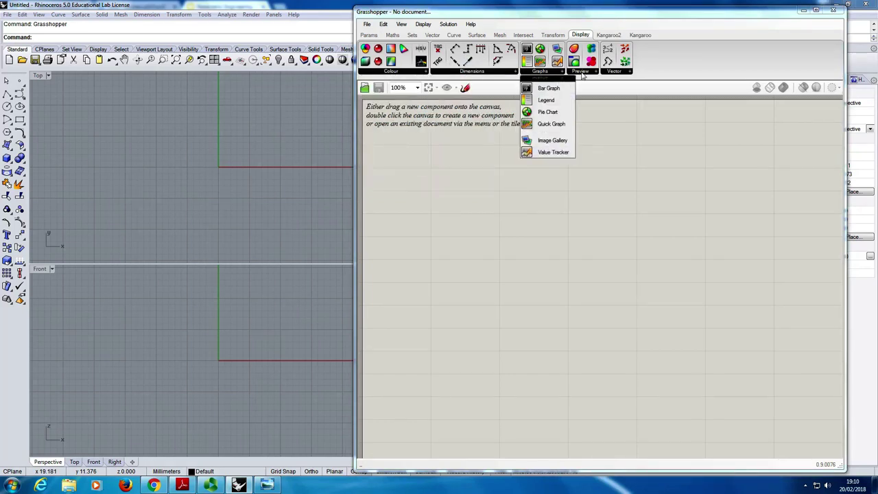
{"action": "left_click", "coordinate": [580, 72]}
{"action": "left_click", "coordinate": [616, 72]}
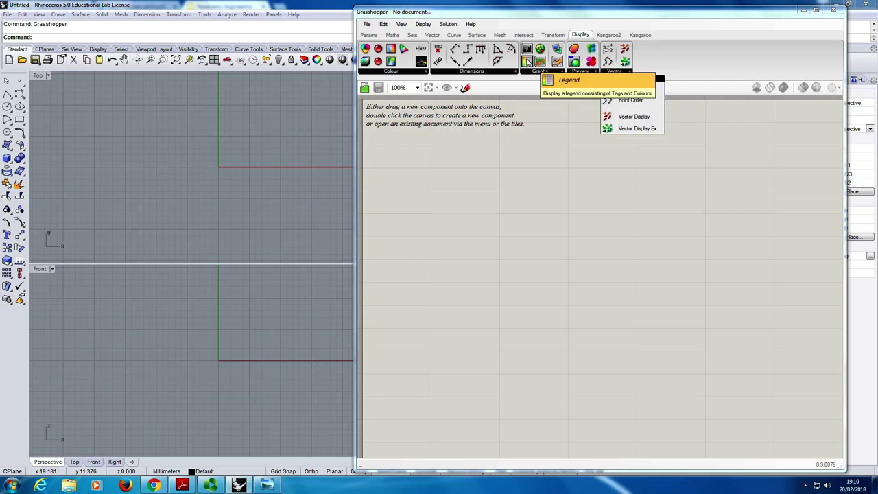
{"action": "left_click", "coordinate": [472, 72]}
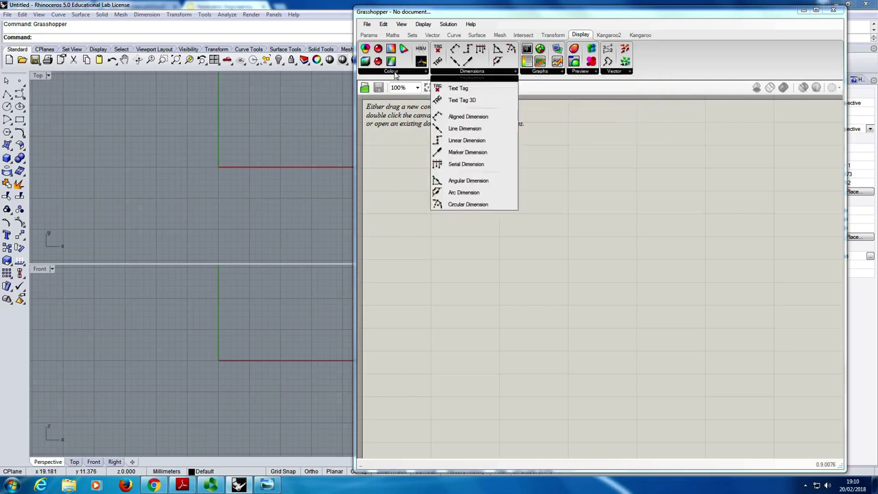
{"action": "left_click", "coordinate": [397, 72]}
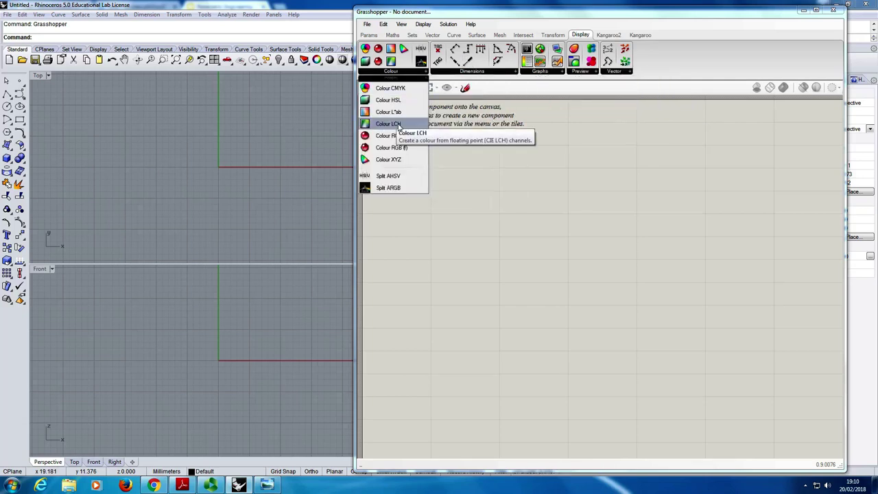
{"action": "left_click", "coordinate": [457, 72]}
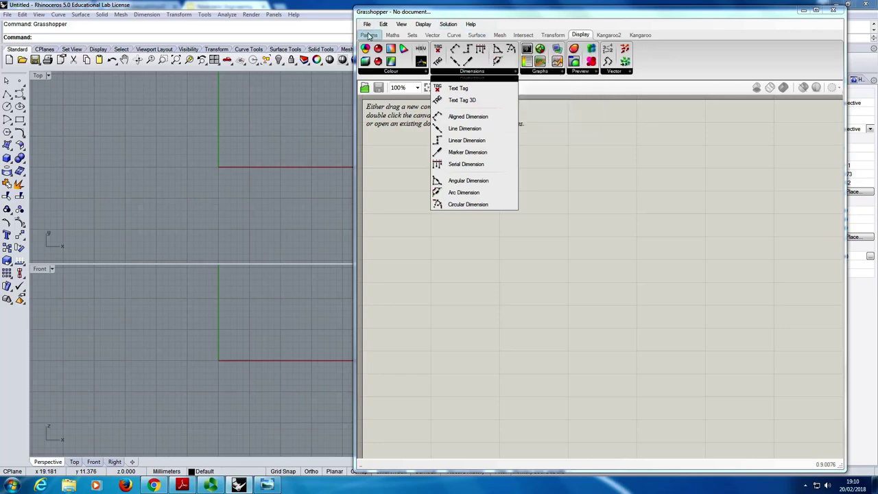
Step: Return to the Params category and examine the Primitive list with the Grasshopper window narrowed, then widen the window again
{"action": "left_click", "coordinate": [369, 35]}
{"action": "left_click_drag", "start_coordinate": [356, 100], "coordinate": [695, 118]}
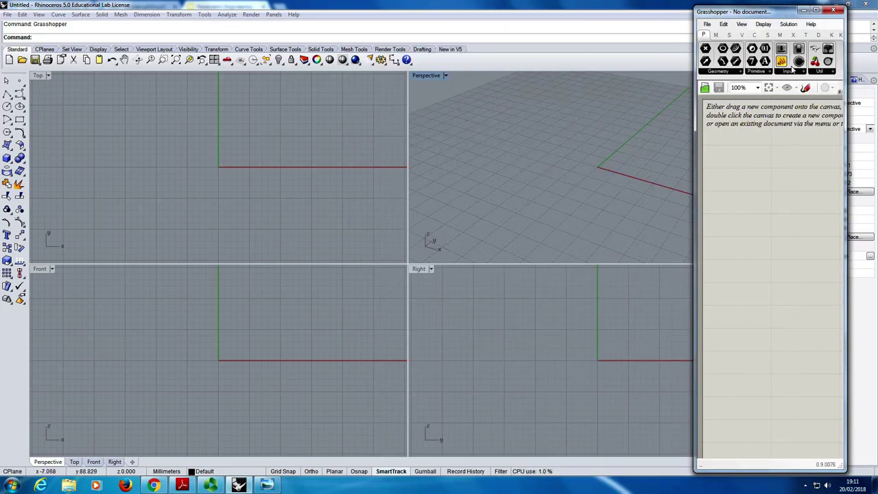
{"action": "left_click", "coordinate": [754, 71]}
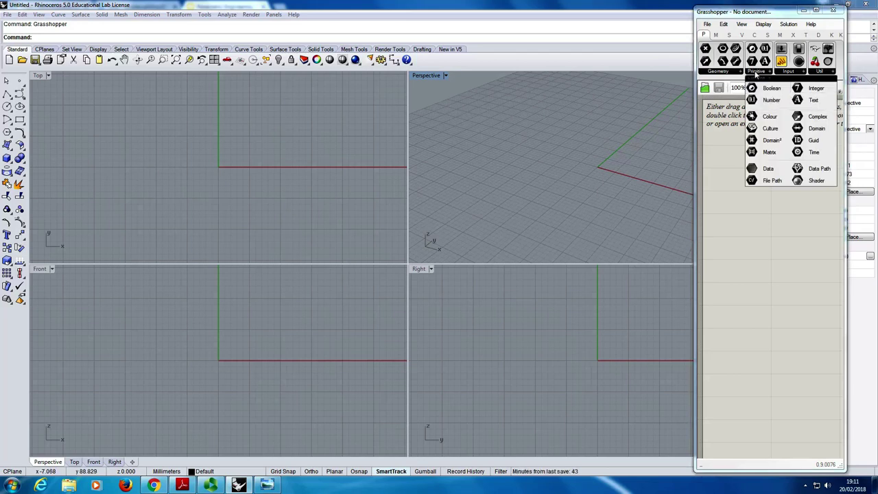
{"action": "left_click_drag", "start_coordinate": [695, 122], "coordinate": [372, 122]}
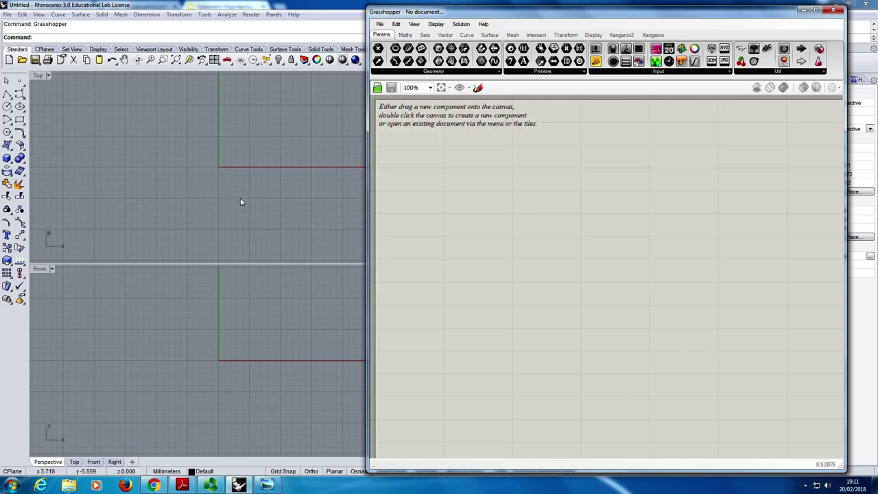
Step: Place two point objects in the Top viewport, one on each side of the Y axis, and move both closer to the X axis
{"action": "left_click", "coordinate": [141, 137]}
{"action": "type", "text": "Point"}
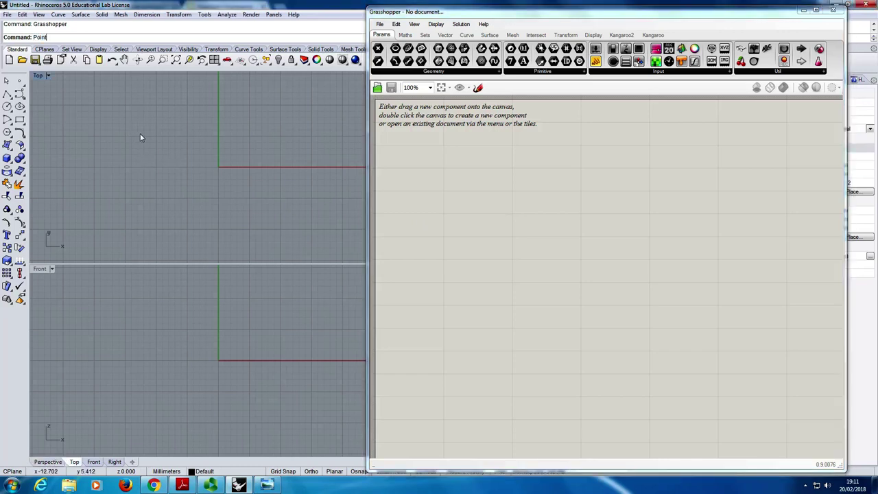
{"action": "key", "text": "Return"}
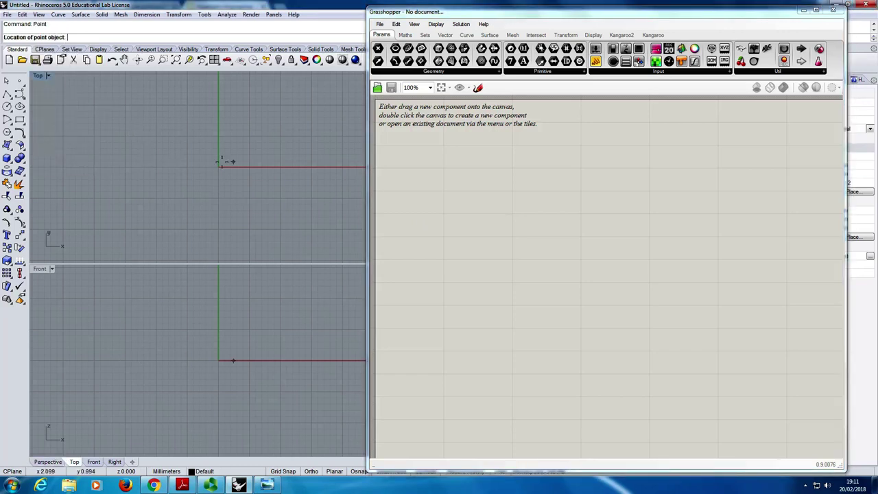
{"action": "left_click", "coordinate": [176, 124]}
{"action": "key", "text": "Return"}
{"action": "left_click", "coordinate": [260, 128]}
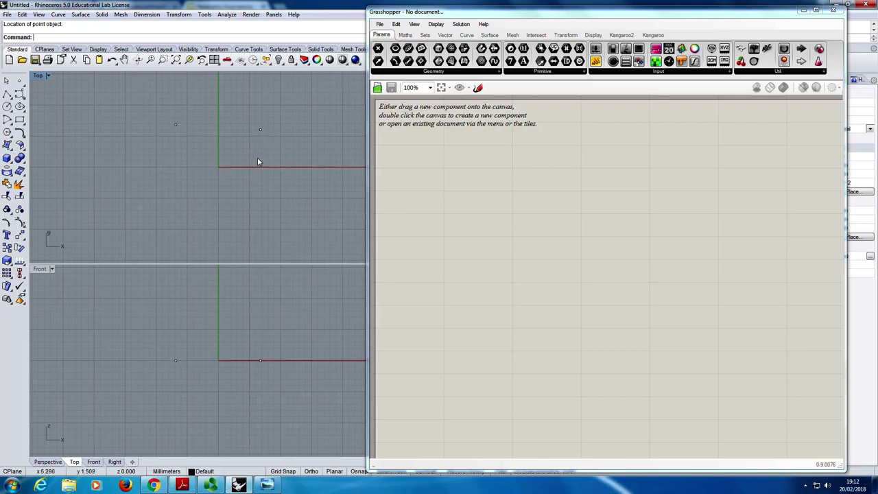
{"action": "key", "text": "Escape"}
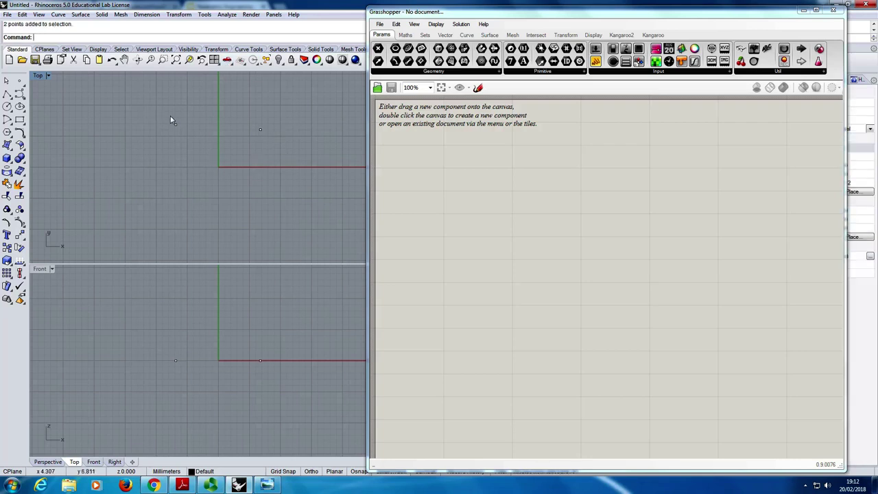
{"action": "left_click_drag", "start_coordinate": [146, 108], "coordinate": [310, 155]}
{"action": "left_click_drag", "start_coordinate": [259, 132], "coordinate": [257, 159]}
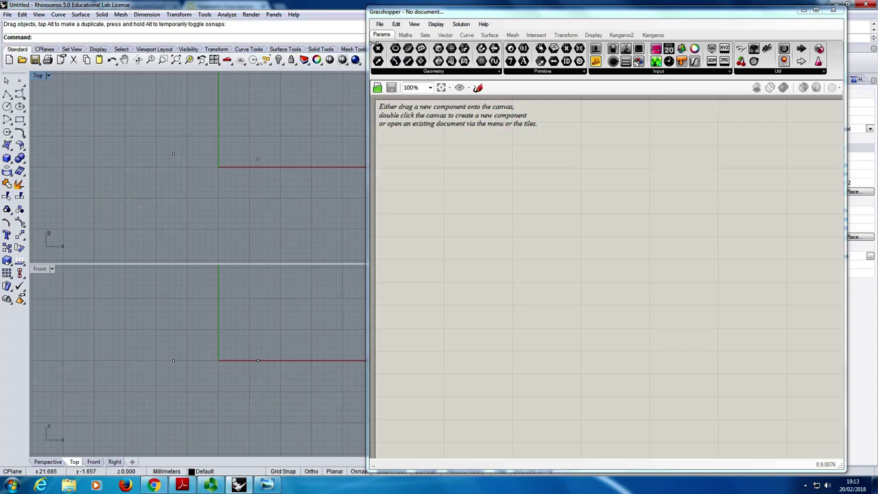
Step: Add a Point parameter to the Grasshopper canvas and set it to reference the single Rhino point on the negative X side
{"action": "left_click_drag", "start_coordinate": [378, 49], "coordinate": [484, 204]}
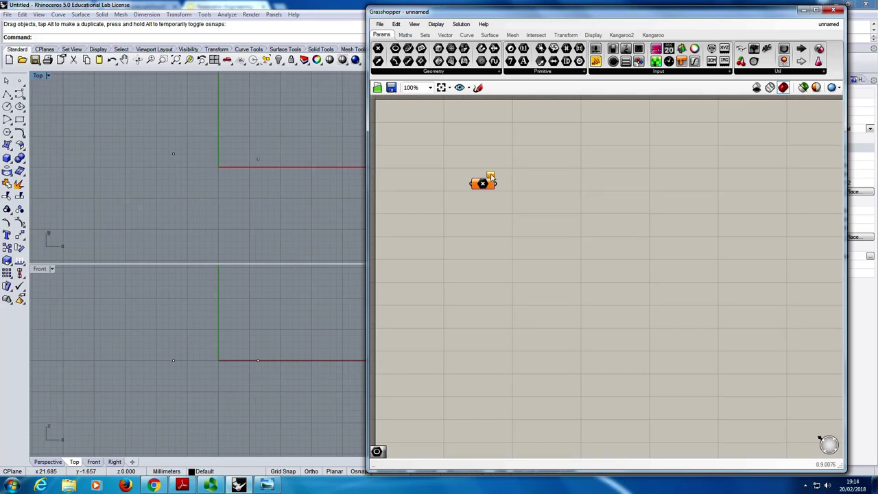
{"action": "mouse_move", "coordinate": [491, 177]}
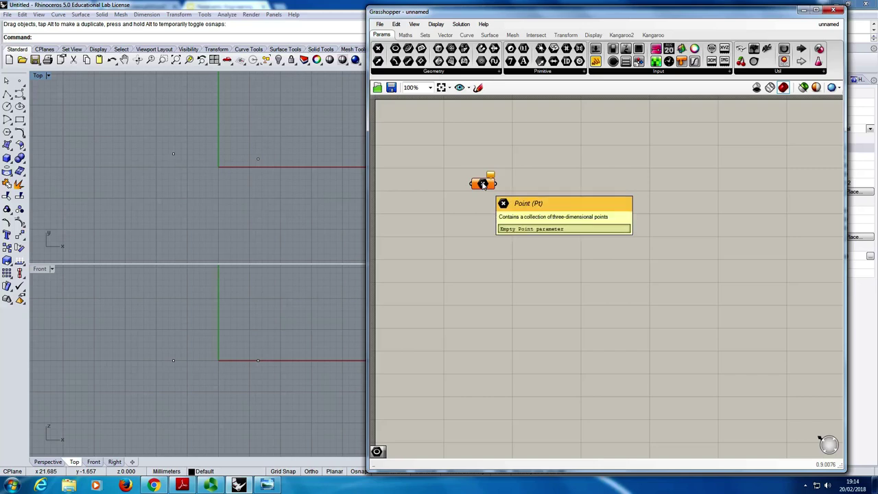
{"action": "right_click", "coordinate": [483, 186]}
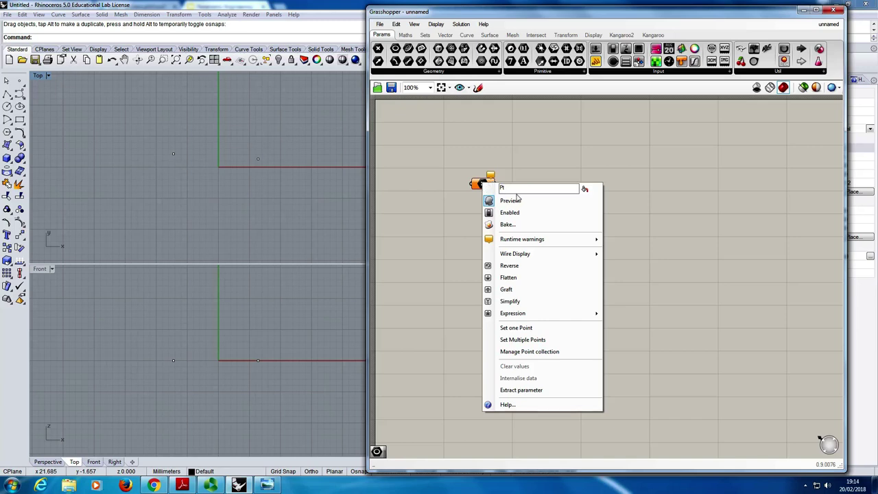
{"action": "left_click", "coordinate": [529, 329]}
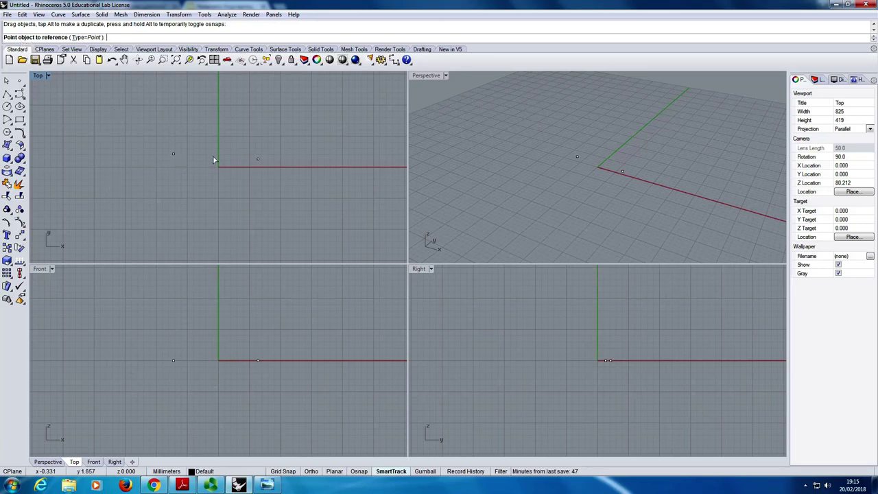
{"action": "left_click", "coordinate": [173, 154]}
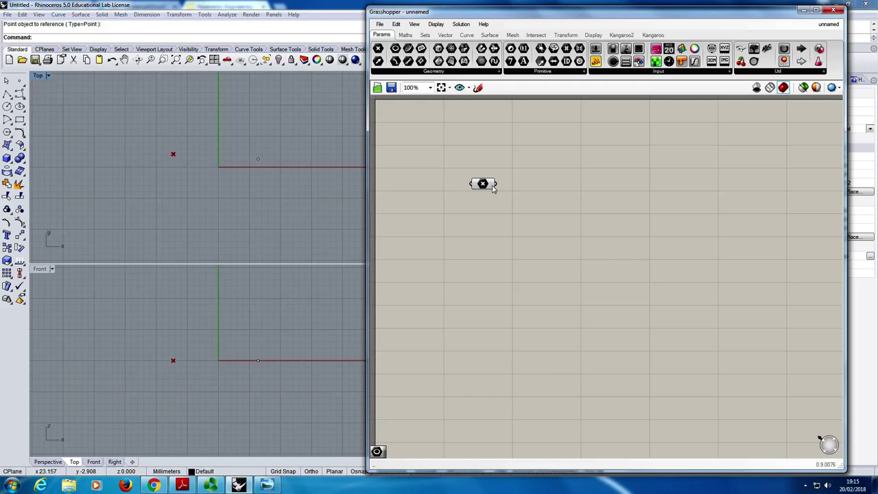
{"action": "mouse_move", "coordinate": [484, 184]}
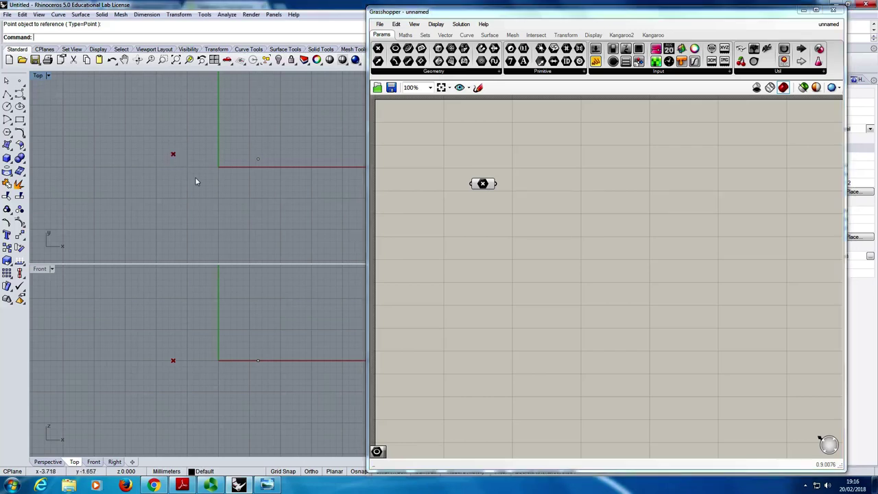
Step: Add a second Point parameter below the first and set it to reference the Rhino point on the positive X side
{"action": "double_click", "coordinate": [37, 77]}
{"action": "right_click_drag", "start_coordinate": [278, 221], "coordinate": [145, 254]}
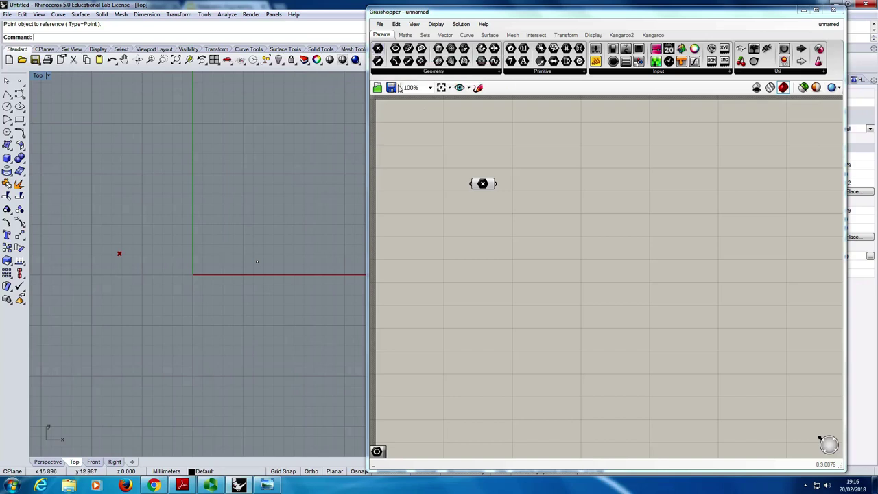
{"action": "left_click_drag", "start_coordinate": [379, 48], "coordinate": [490, 240]}
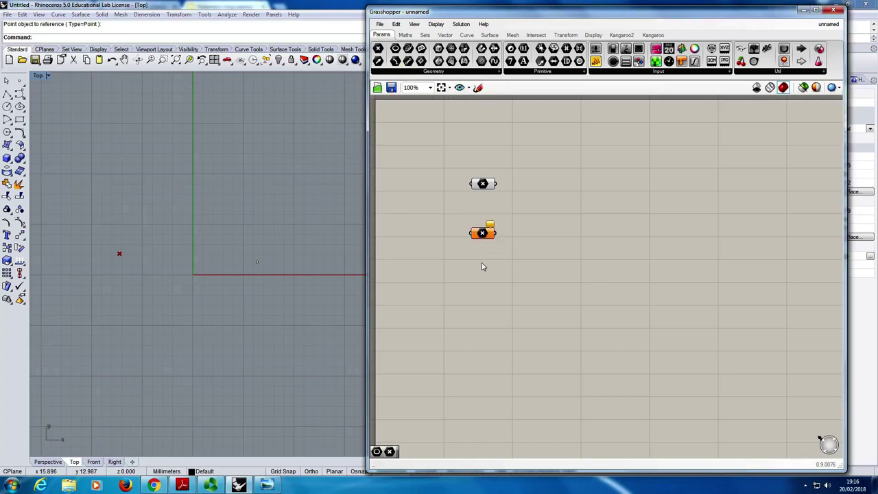
{"action": "right_click", "coordinate": [486, 236]}
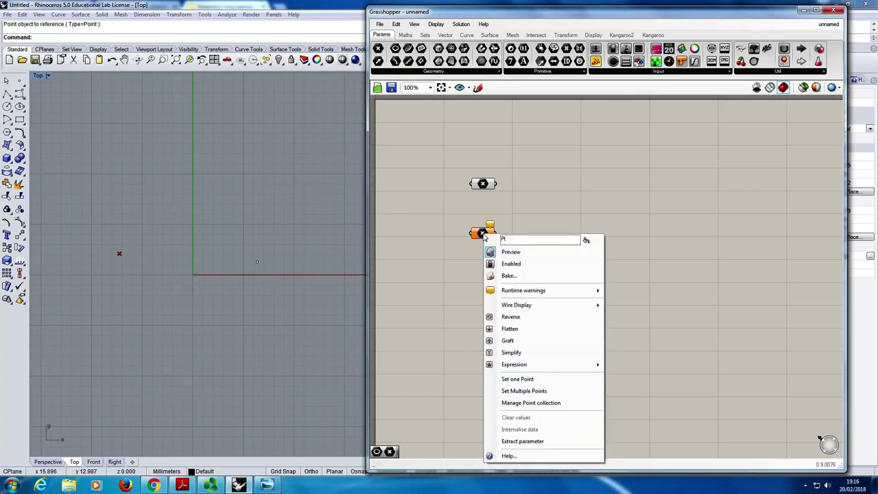
{"action": "left_click", "coordinate": [538, 383]}
{"action": "left_click", "coordinate": [258, 263]}
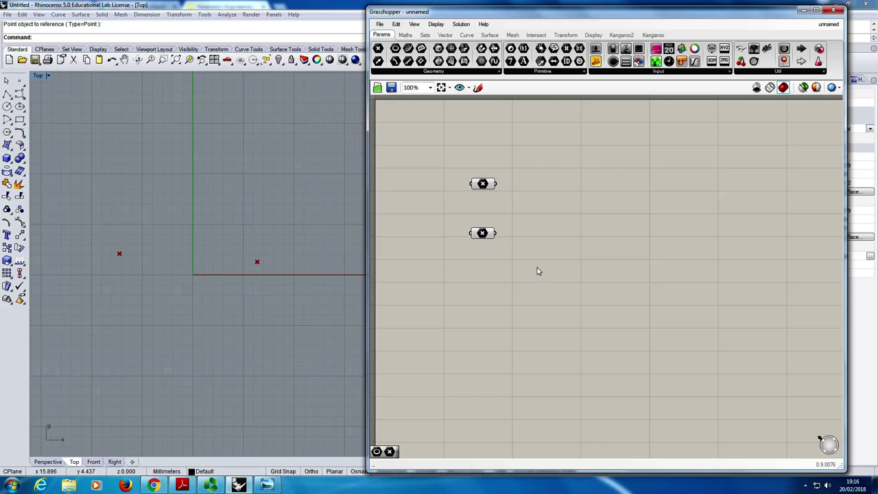
Step: Select the two Point parameters alternately to check which Rhino point each one references, and clear the selection
{"action": "left_click", "coordinate": [483, 185]}
{"action": "left_click", "coordinate": [484, 234]}
{"action": "left_click", "coordinate": [486, 186]}
{"action": "left_click", "coordinate": [481, 233]}
{"action": "left_click", "coordinate": [483, 184]}
{"action": "left_click", "coordinate": [488, 234]}
{"action": "left_click", "coordinate": [487, 184]}
{"action": "left_click", "coordinate": [482, 234]}
{"action": "left_click", "coordinate": [559, 225]}
Step: Add a Line component from the Curve category beside the two Point parameters and examine its inputs up close
{"action": "left_click", "coordinate": [465, 37]}
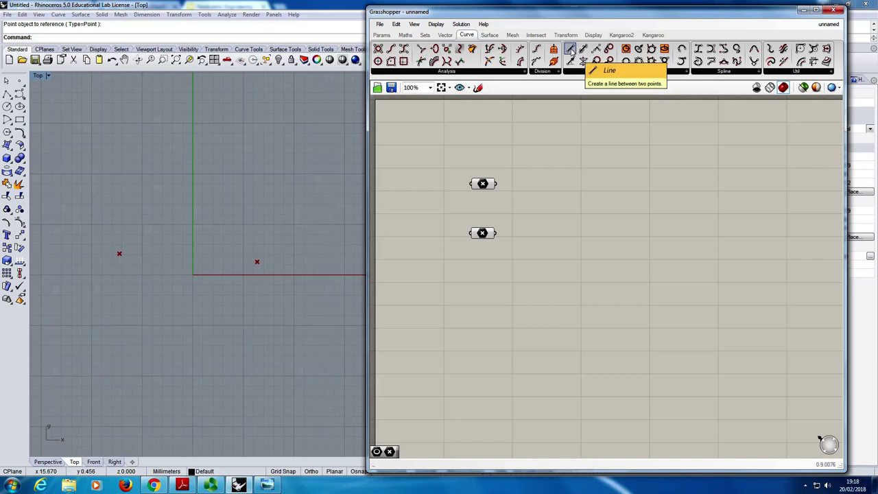
{"action": "left_click_drag", "start_coordinate": [571, 51], "coordinate": [579, 206]}
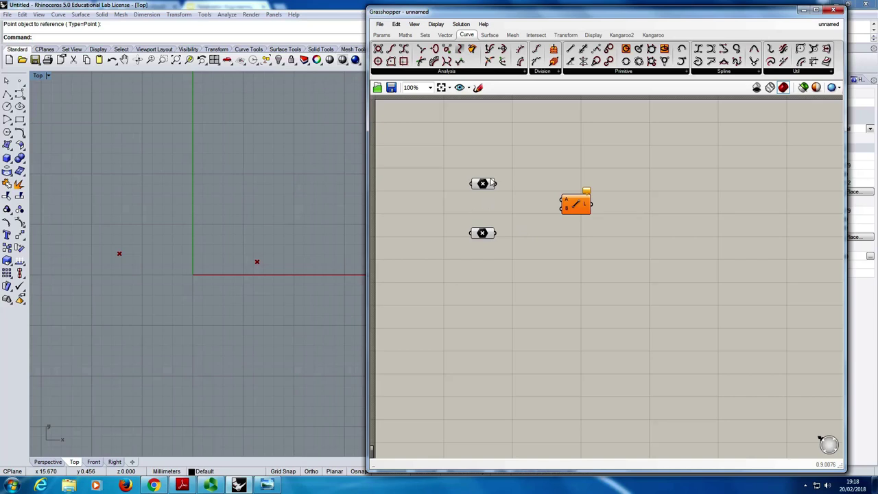
{"action": "mouse_move", "coordinate": [488, 190]}
{"action": "mouse_move", "coordinate": [580, 209]}
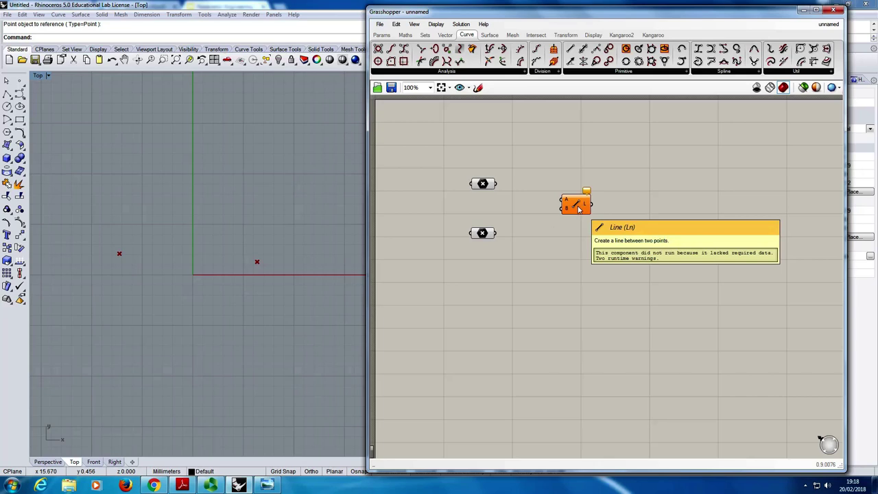
{"action": "scroll", "coordinate": [575, 206], "scroll_direction": "up", "scroll_amount": 4}
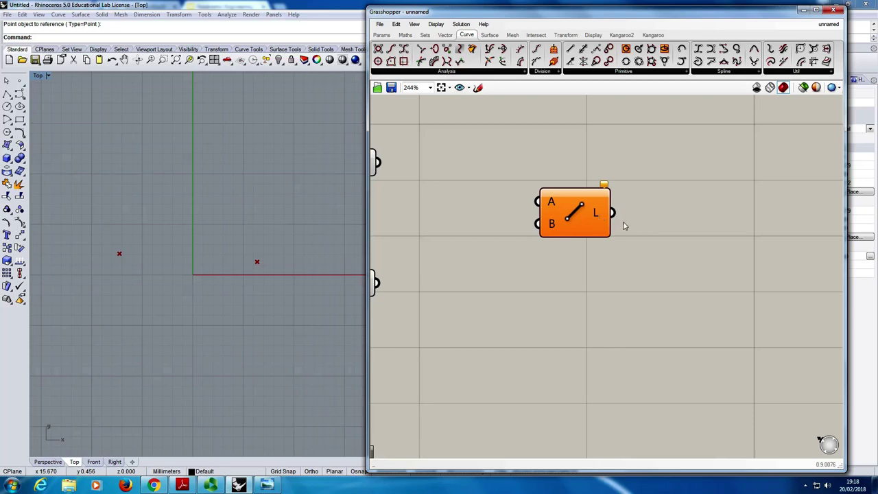
{"action": "mouse_move", "coordinate": [610, 234]}
{"action": "mouse_move", "coordinate": [553, 203]}
{"action": "right_click_drag", "start_coordinate": [542, 271], "coordinate": [578, 258]}
{"action": "scroll", "coordinate": [591, 226], "scroll_direction": "up", "scroll_amount": 2}
{"action": "scroll", "coordinate": [548, 219], "scroll_direction": "down", "scroll_amount": 3}
{"action": "scroll", "coordinate": [567, 253], "scroll_direction": "up", "scroll_amount": 2}
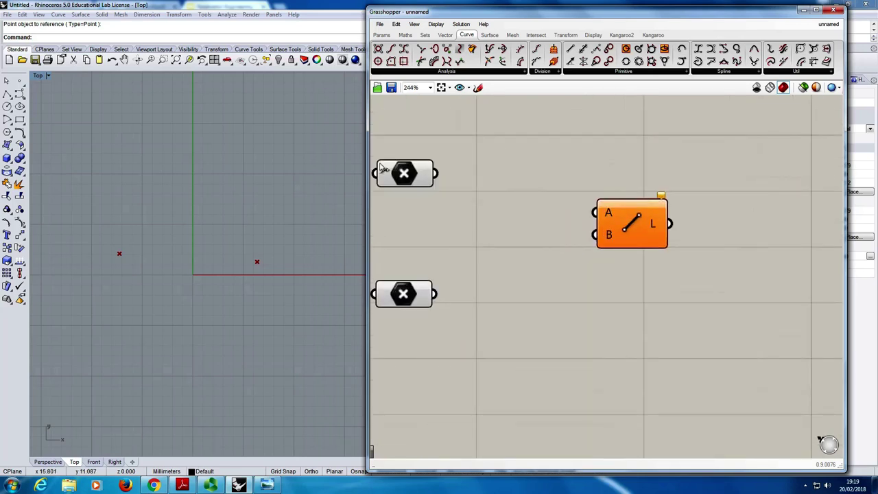
Step: Connect the upper Point parameter to the Line component's A input and the lower Point parameter to its B input
{"action": "left_click", "coordinate": [414, 175]}
{"action": "left_click", "coordinate": [412, 308]}
{"action": "left_click", "coordinate": [411, 180]}
{"action": "left_click", "coordinate": [405, 327]}
{"action": "left_click_drag", "start_coordinate": [445, 177], "coordinate": [609, 213]}
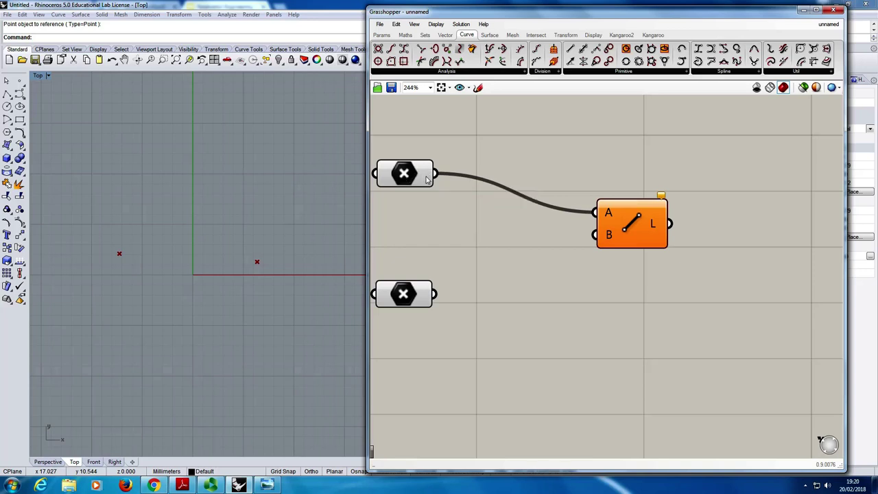
{"action": "mouse_move", "coordinate": [608, 214]}
{"action": "mouse_move", "coordinate": [437, 293]}
{"action": "left_mouse_down"}
{"action": "mouse_move", "coordinate": [554, 285]}
{"action": "mouse_move", "coordinate": [594, 235]}
{"action": "left_mouse_up"}
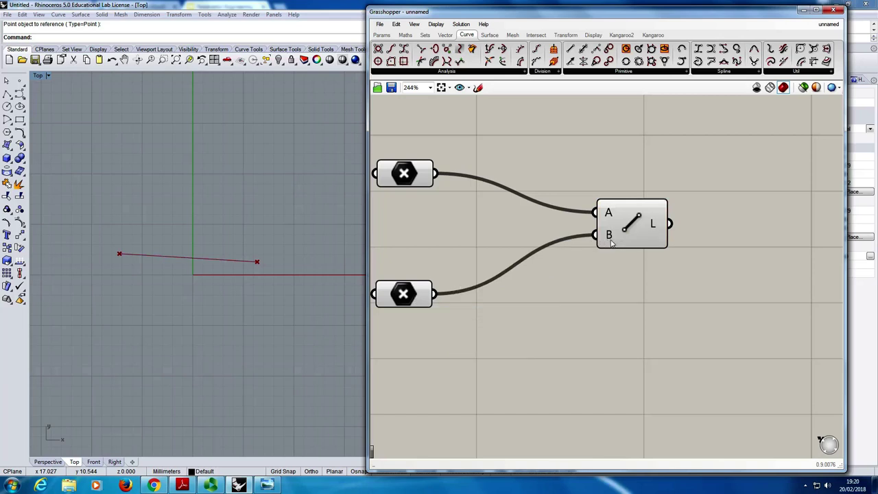
{"action": "mouse_move", "coordinate": [611, 242]}
{"action": "mouse_move", "coordinate": [654, 226]}
Step: Select the Line component to highlight its line in the Rhino viewport, and clear the selection
{"action": "right_click_drag", "start_coordinate": [478, 223], "coordinate": [496, 210]}
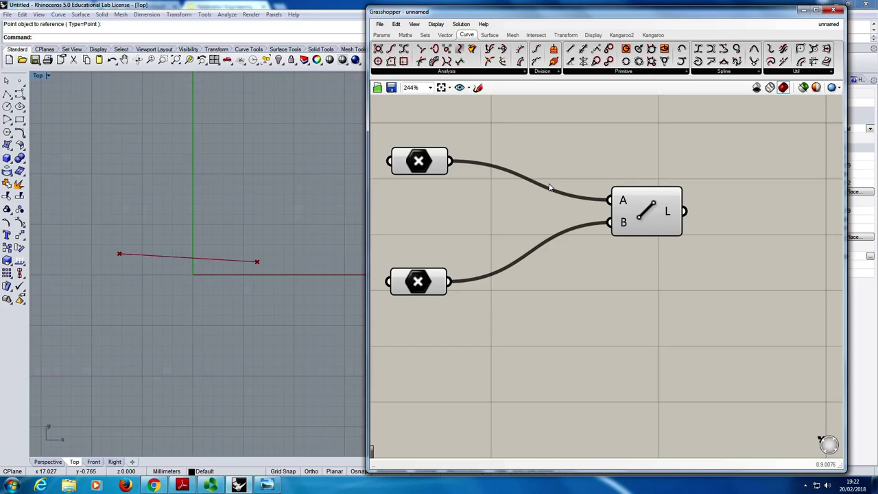
{"action": "right_click_drag", "start_coordinate": [725, 188], "coordinate": [682, 199]}
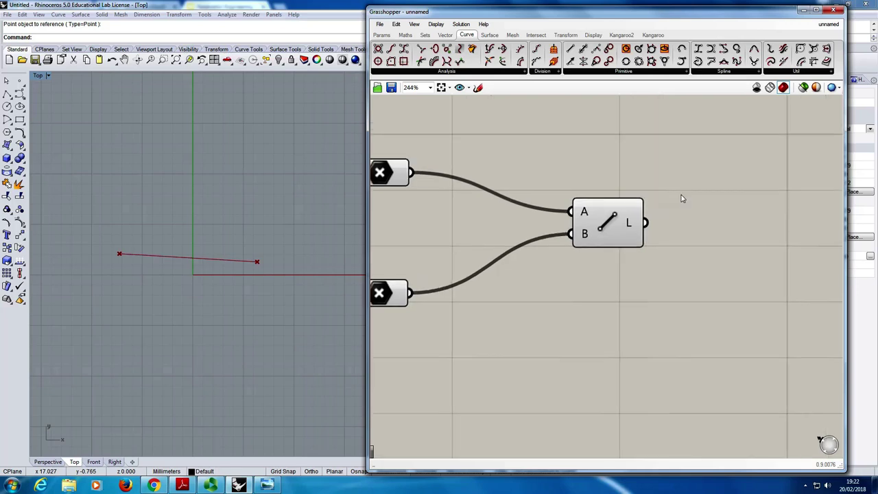
{"action": "left_click", "coordinate": [611, 231]}
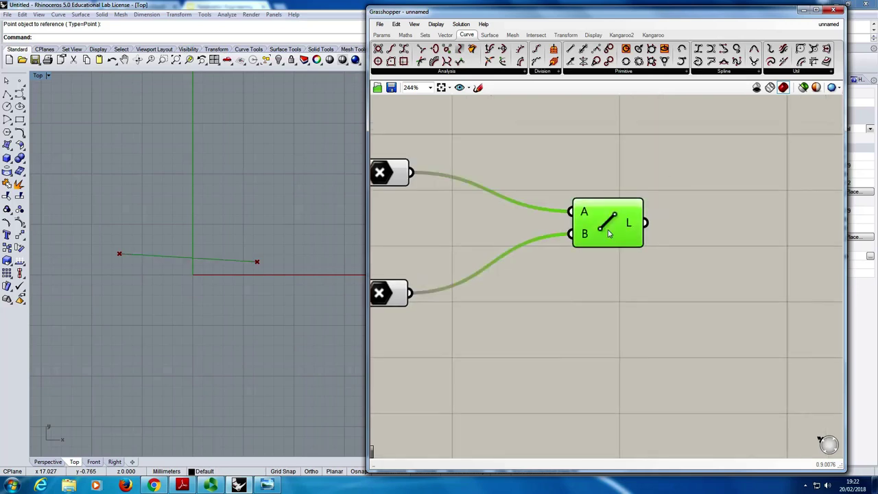
{"action": "left_click", "coordinate": [587, 182]}
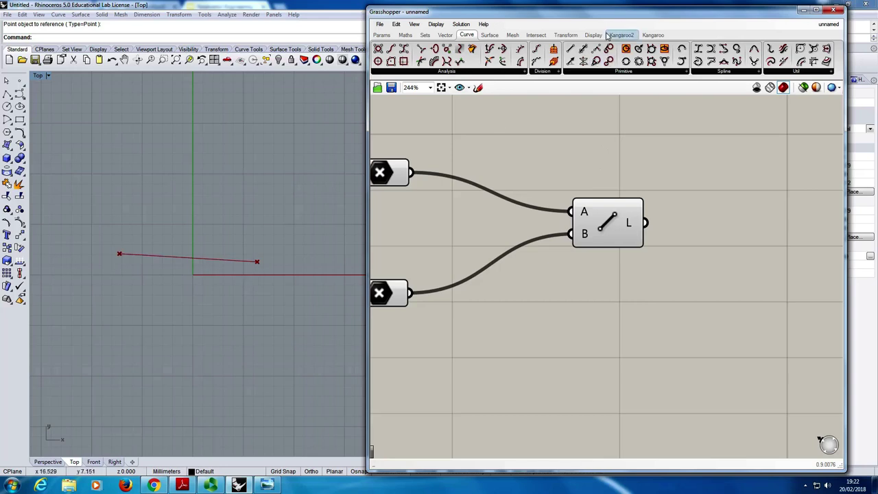
Step: Add a Pipe component from the Surface category and connect the Line component's L output to its C input
{"action": "left_click", "coordinate": [489, 35]}
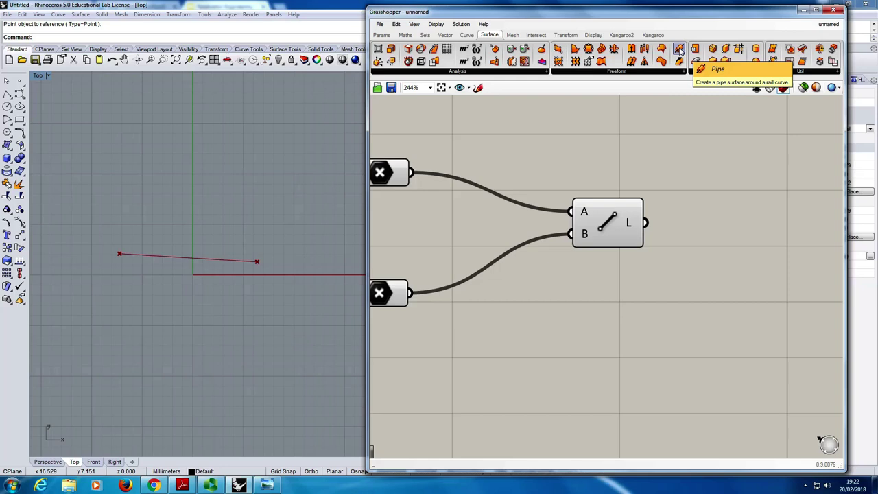
{"action": "left_click_drag", "start_coordinate": [681, 51], "coordinate": [754, 218]}
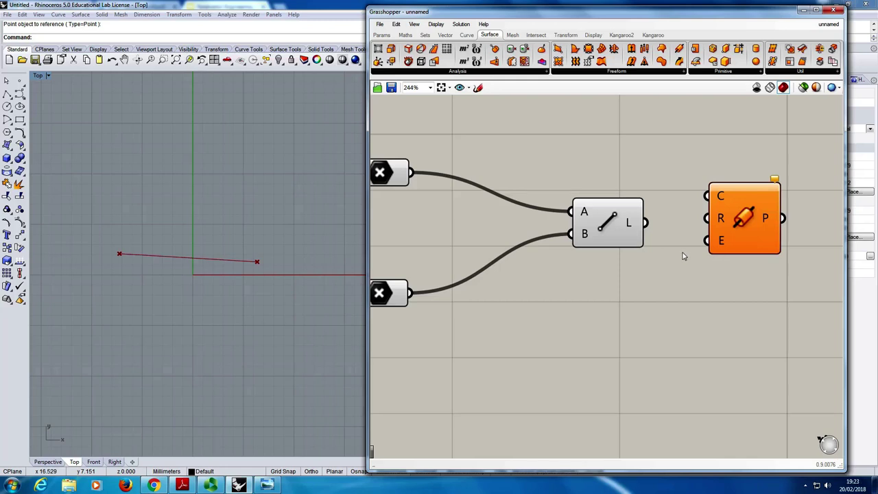
{"action": "mouse_move", "coordinate": [632, 227]}
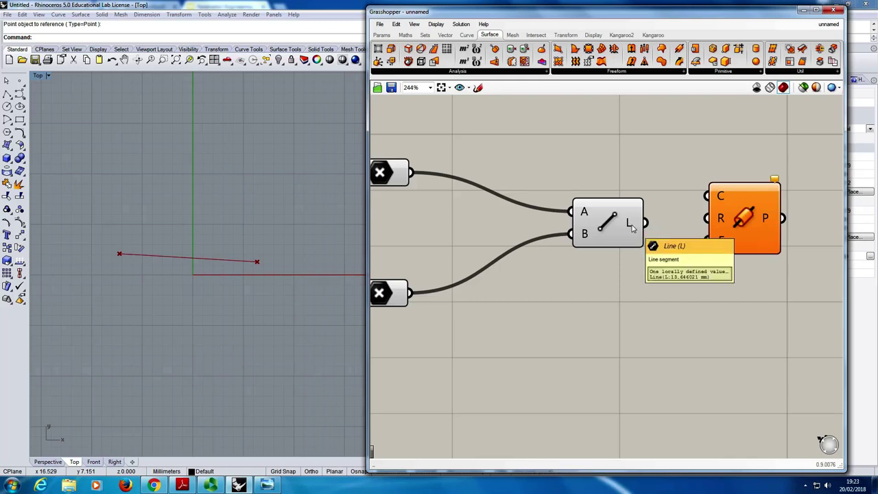
{"action": "left_click_drag", "start_coordinate": [631, 226], "coordinate": [706, 196]}
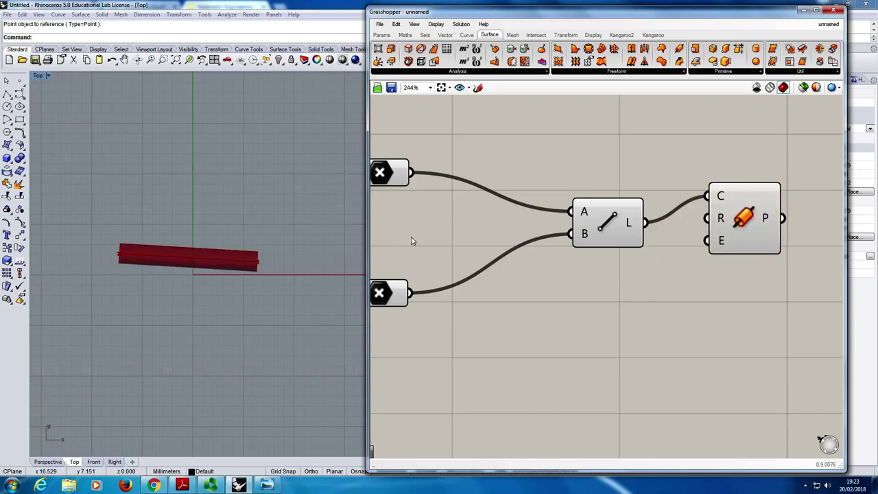
Step: Move the Grasshopper window aside, inspect the pipe in the maximised Perspective viewport, and examine the Pipe component's R input
{"action": "double_click", "coordinate": [38, 76]}
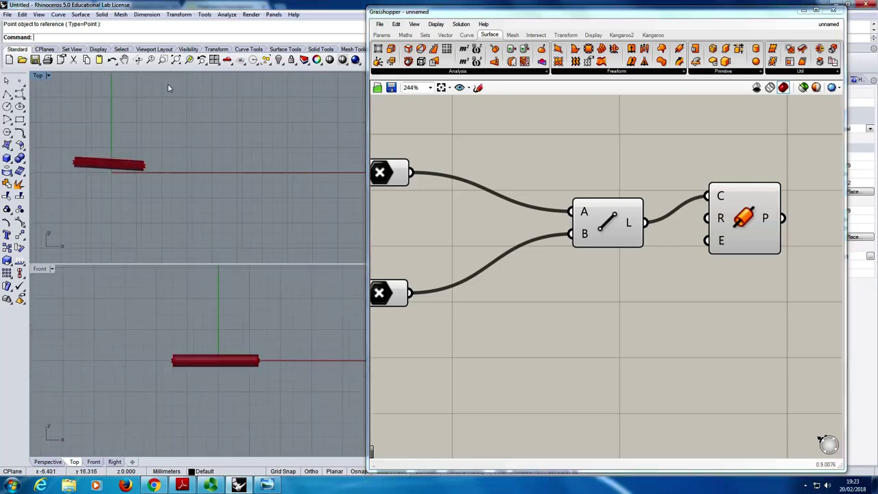
{"action": "left_click_drag", "start_coordinate": [418, 11], "coordinate": [521, 13]}
{"action": "double_click", "coordinate": [425, 75]}
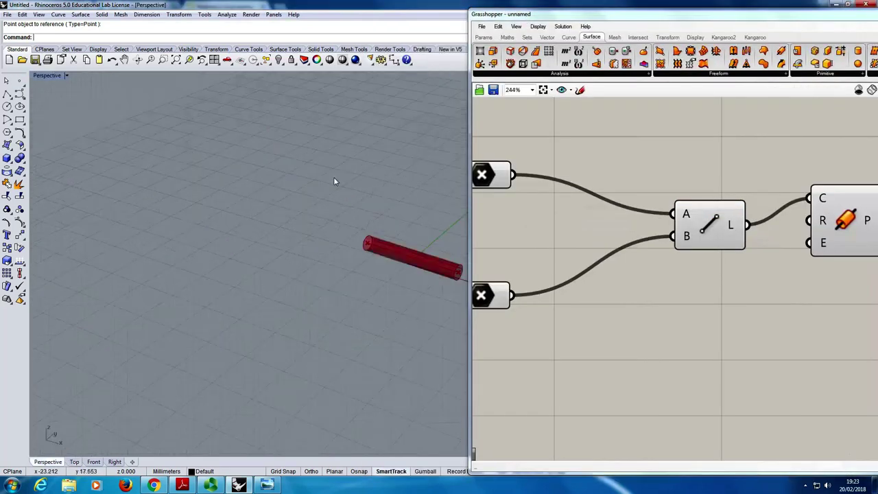
{"action": "right_click_drag", "start_coordinate": [369, 216], "coordinate": [307, 255]}
{"action": "scroll", "coordinate": [306, 255], "scroll_direction": "up", "scroll_amount": 4}
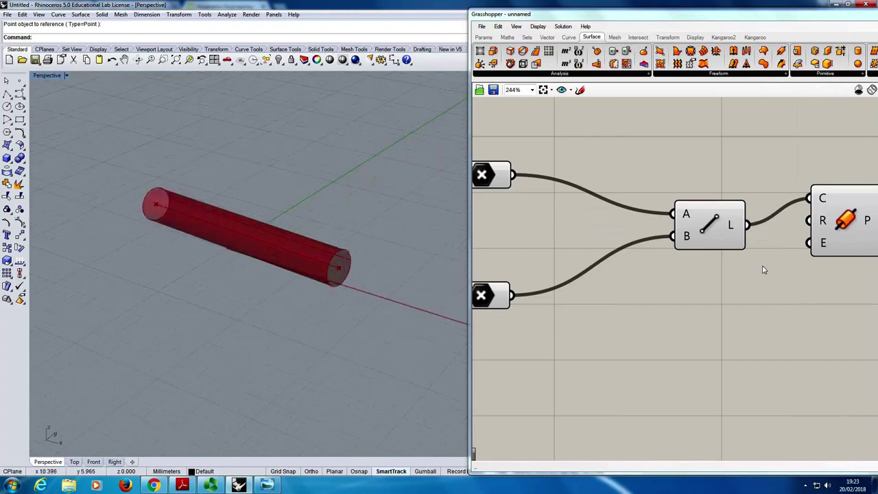
{"action": "right_click_drag", "start_coordinate": [773, 268], "coordinate": [680, 251]}
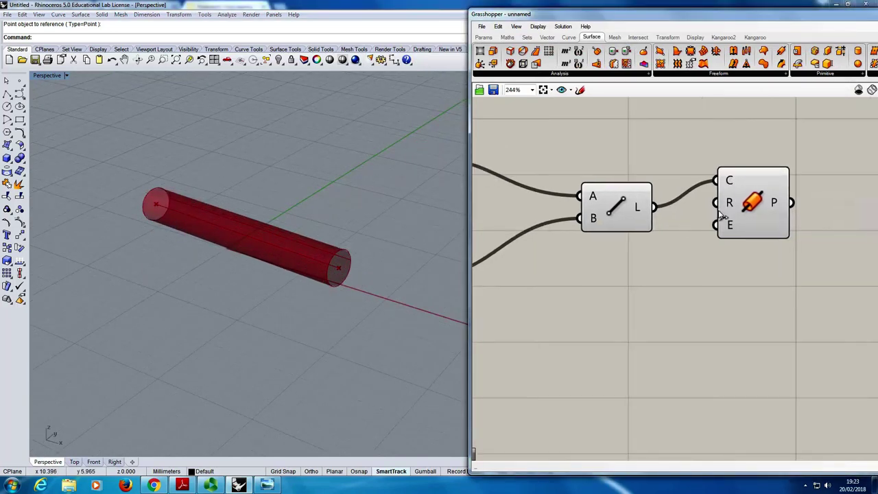
{"action": "mouse_move", "coordinate": [729, 203]}
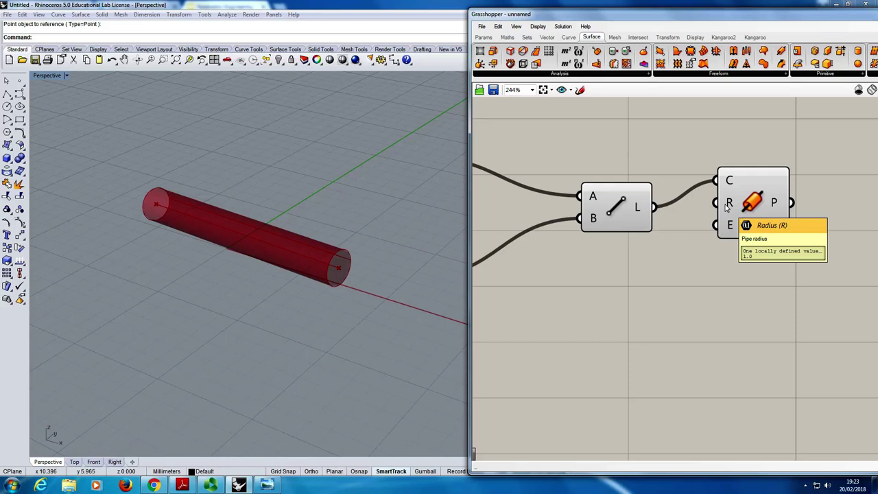
Step: Move the Pipe component slightly away from the Line component and add a Number Slider to the canvas below the Line component
{"action": "mouse_move", "coordinate": [730, 229]}
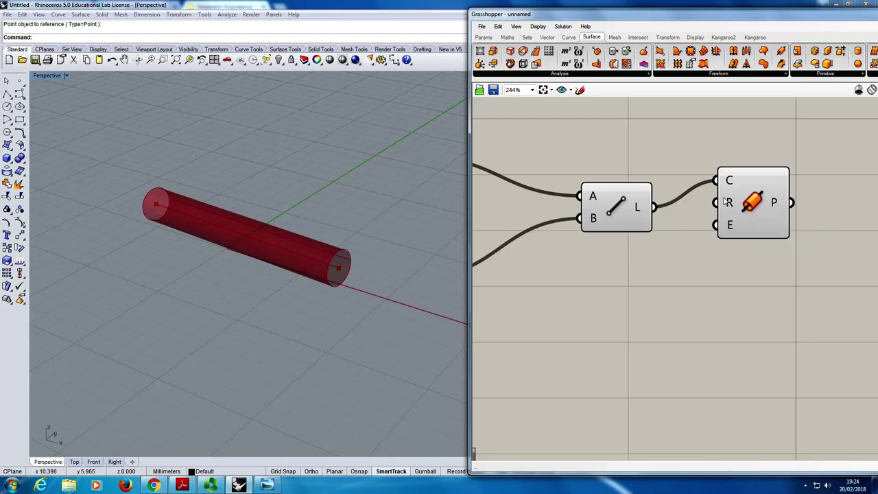
{"action": "right_click_drag", "start_coordinate": [664, 277], "coordinate": [715, 269]}
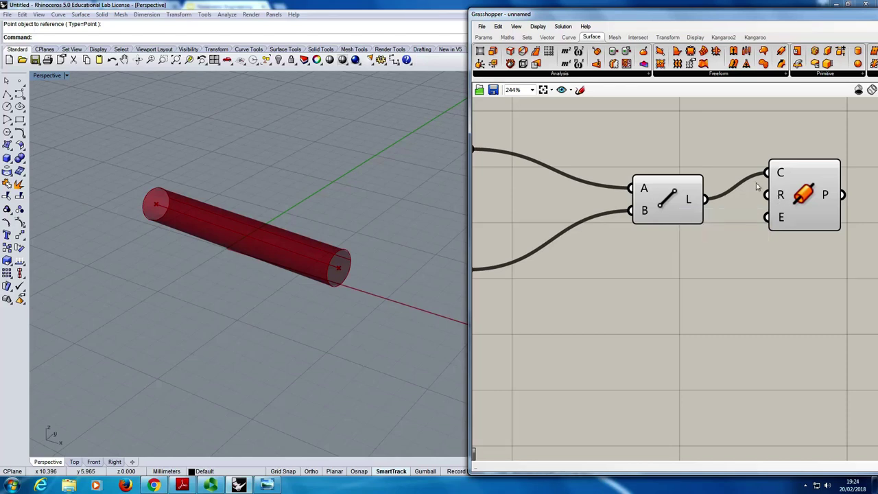
{"action": "left_click_drag", "start_coordinate": [779, 224], "coordinate": [793, 238]}
{"action": "left_click", "coordinate": [748, 279]}
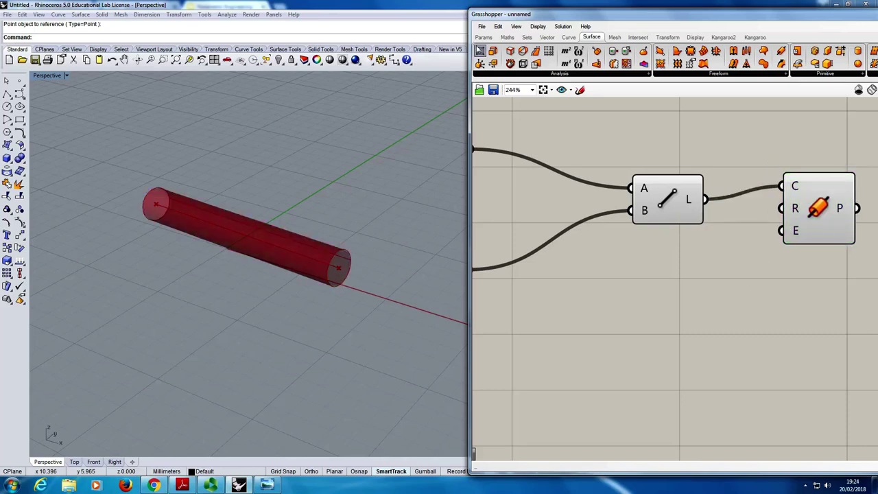
{"action": "left_click", "coordinate": [483, 38]}
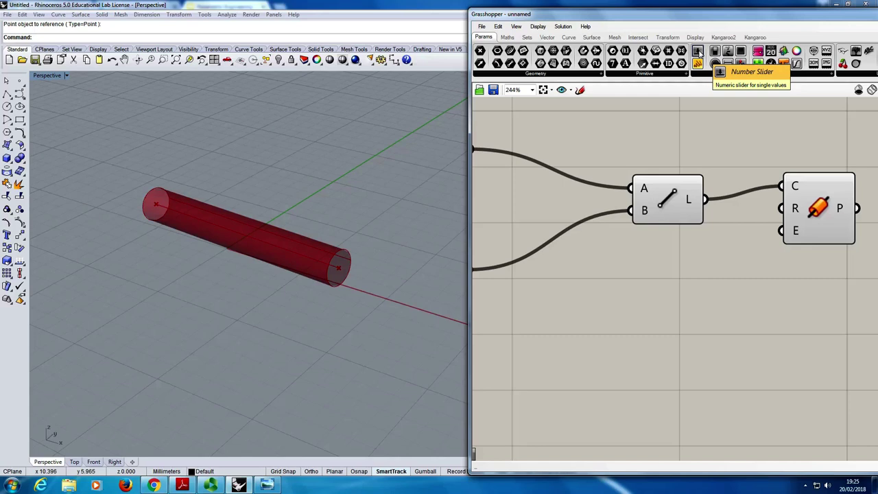
{"action": "left_click_drag", "start_coordinate": [699, 53], "coordinate": [671, 341]}
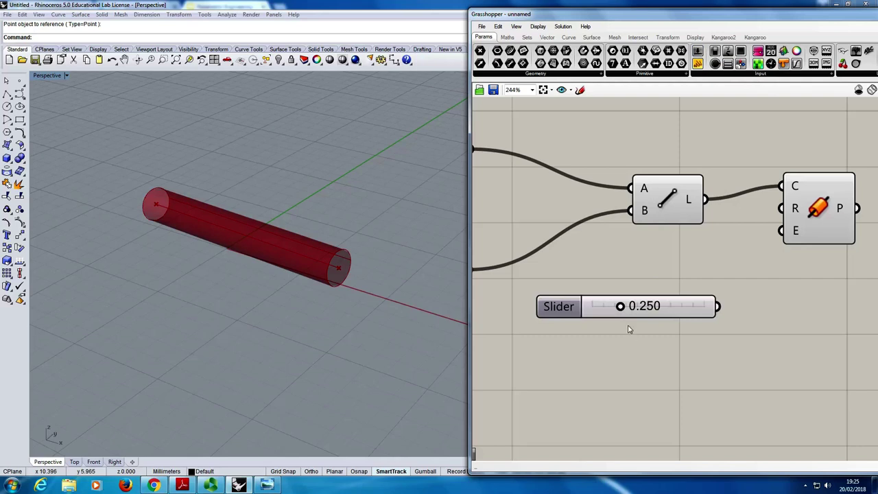
{"action": "right_click_drag", "start_coordinate": [626, 353], "coordinate": [653, 353]}
{"action": "scroll", "coordinate": [652, 346], "scroll_direction": "down", "scroll_amount": 2}
{"action": "scroll", "coordinate": [654, 345], "scroll_direction": "up", "scroll_amount": 2}
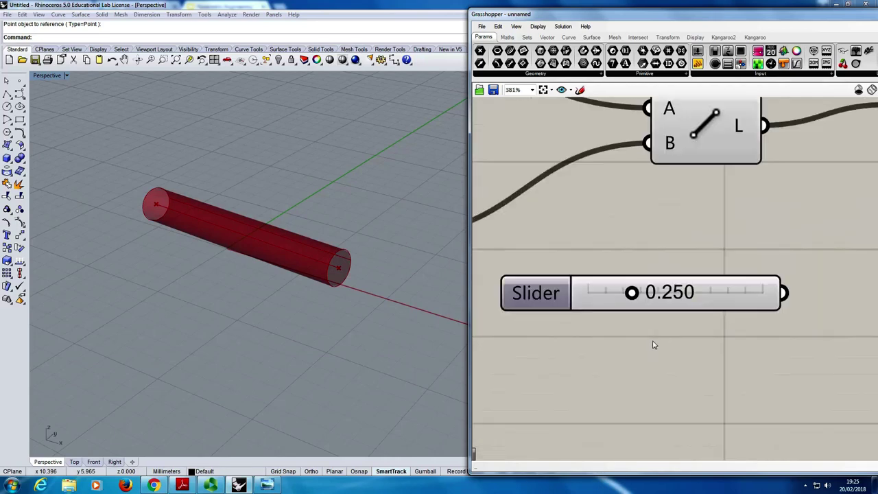
{"action": "scroll", "coordinate": [652, 347], "scroll_direction": "down", "scroll_amount": 4}
{"action": "scroll", "coordinate": [653, 346], "scroll_direction": "up", "scroll_amount": 3}
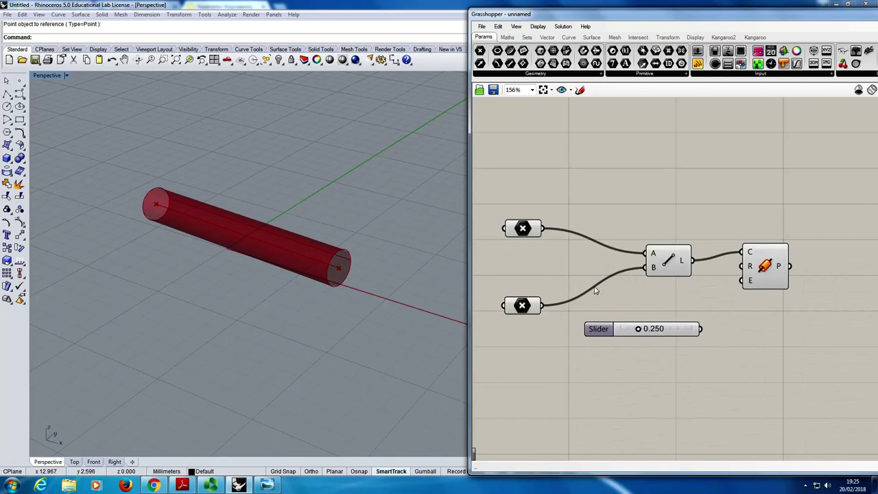
{"action": "right_click_drag", "start_coordinate": [686, 308], "coordinate": [804, 286]}
{"action": "scroll", "coordinate": [775, 278], "scroll_direction": "up", "scroll_amount": 4}
{"action": "scroll", "coordinate": [774, 278], "scroll_direction": "down", "scroll_amount": 4}
{"action": "scroll", "coordinate": [775, 279], "scroll_direction": "up", "scroll_amount": 2}
{"action": "scroll", "coordinate": [775, 279], "scroll_direction": "down", "scroll_amount": 3}
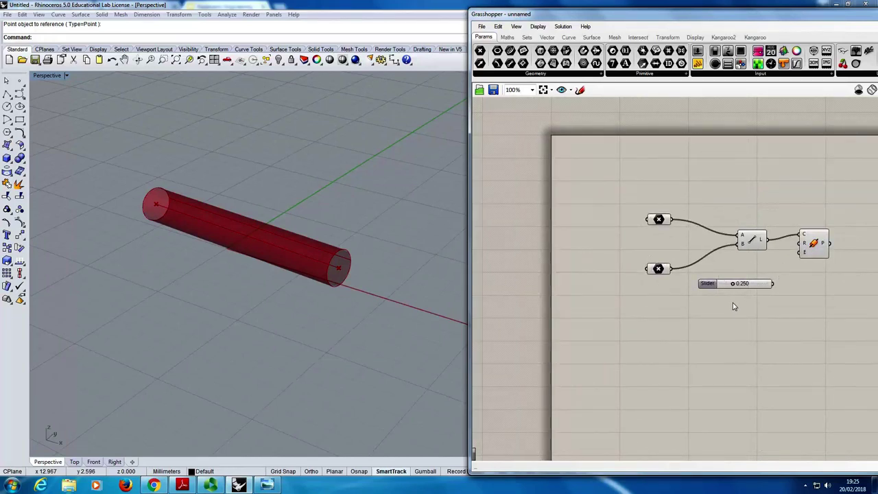
{"action": "scroll", "coordinate": [740, 303], "scroll_direction": "up", "scroll_amount": 4}
{"action": "scroll", "coordinate": [717, 274], "scroll_direction": "down", "scroll_amount": 5}
{"action": "scroll", "coordinate": [724, 254], "scroll_direction": "up", "scroll_amount": 4}
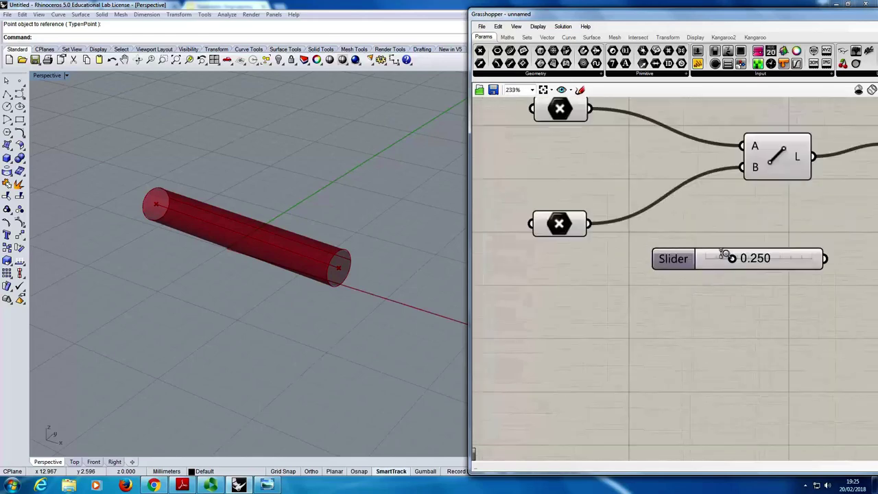
{"action": "scroll", "coordinate": [725, 268], "scroll_direction": "down", "scroll_amount": 4}
{"action": "scroll", "coordinate": [730, 274], "scroll_direction": "up", "scroll_amount": 3}
{"action": "scroll", "coordinate": [741, 278], "scroll_direction": "down", "scroll_amount": 1}
{"action": "right_click_drag", "start_coordinate": [760, 255], "coordinate": [660, 198]}
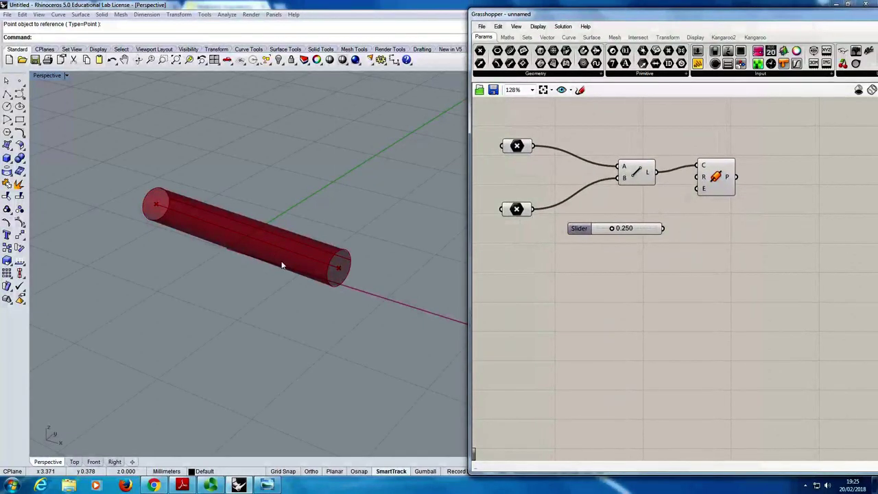
{"action": "mouse_move", "coordinate": [772, 231]}
{"action": "right_mouse_down"}
{"action": "mouse_move", "coordinate": [667, 284]}
{"action": "mouse_move", "coordinate": [771, 236]}
{"action": "right_mouse_up"}
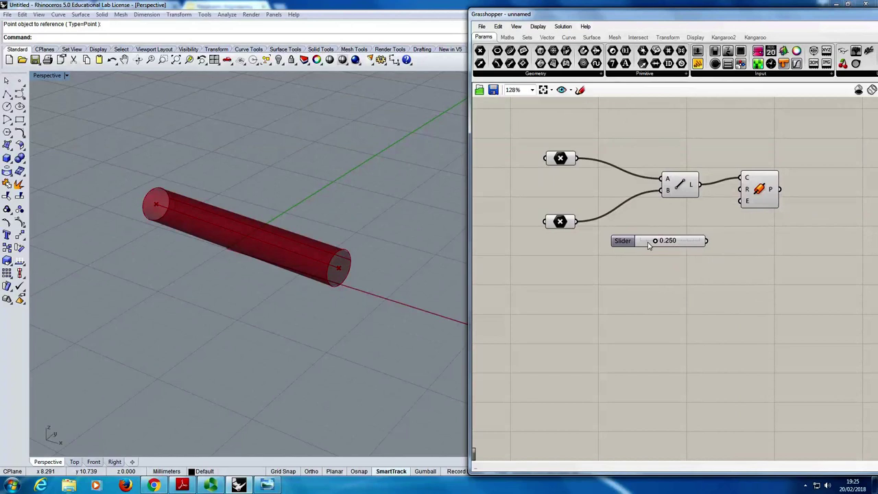
Step: Set the Number Slider to 0.580 and connect its output to the Pipe component's R input
{"action": "scroll", "coordinate": [651, 246], "scroll_direction": "up", "scroll_amount": 2}
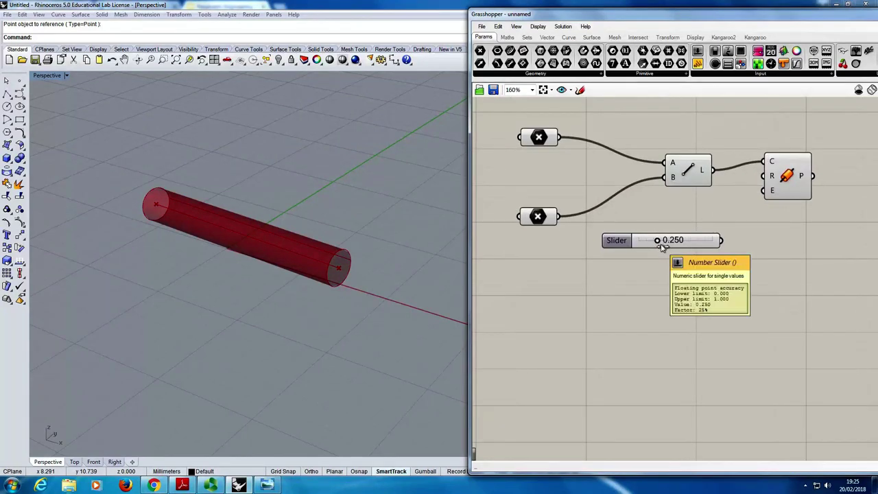
{"action": "mouse_move", "coordinate": [658, 241]}
{"action": "left_mouse_down"}
{"action": "mouse_move", "coordinate": [709, 243]}
{"action": "mouse_move", "coordinate": [642, 241]}
{"action": "mouse_move", "coordinate": [699, 243]}
{"action": "mouse_move", "coordinate": [652, 241]}
{"action": "mouse_move", "coordinate": [670, 240]}
{"action": "left_mouse_up"}
{"action": "mouse_move", "coordinate": [697, 249]}
{"action": "left_mouse_down"}
{"action": "mouse_move", "coordinate": [667, 253]}
{"action": "mouse_move", "coordinate": [718, 247]}
{"action": "mouse_move", "coordinate": [641, 253]}
{"action": "mouse_move", "coordinate": [719, 263]}
{"action": "mouse_move", "coordinate": [629, 254]}
{"action": "mouse_move", "coordinate": [713, 251]}
{"action": "mouse_move", "coordinate": [638, 245]}
{"action": "mouse_move", "coordinate": [716, 251]}
{"action": "mouse_move", "coordinate": [672, 250]}
{"action": "mouse_move", "coordinate": [687, 251]}
{"action": "left_mouse_up"}
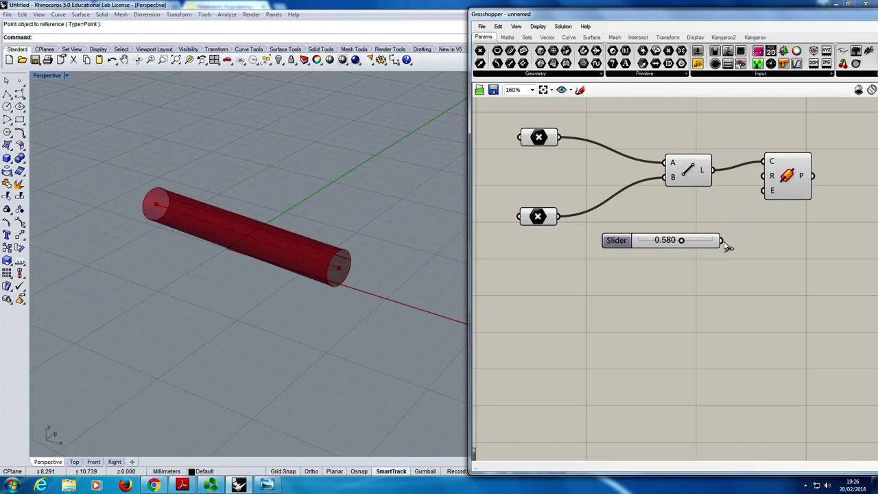
{"action": "left_click_drag", "start_coordinate": [722, 241], "coordinate": [771, 180]}
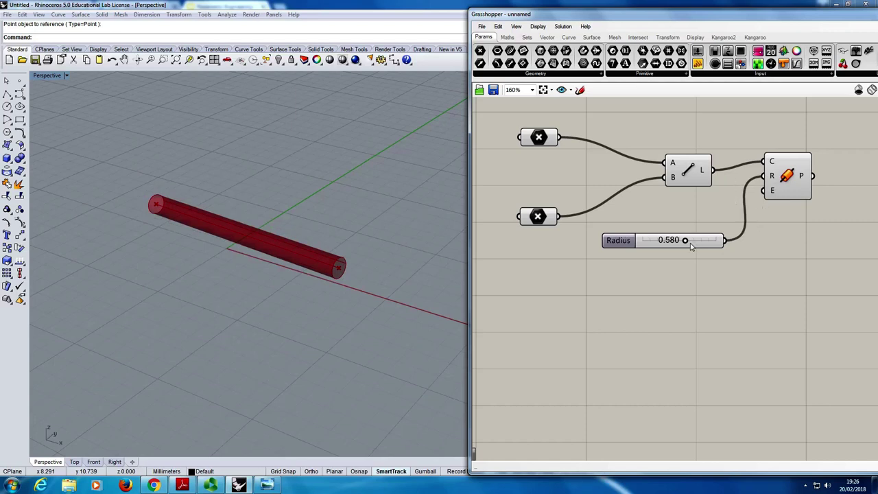
Step: Test the pipe radius by moving the connected slider to 0.711, its maximum of 1.000 and its minimum of 0.000
{"action": "left_click_drag", "start_coordinate": [684, 240], "coordinate": [691, 258]}
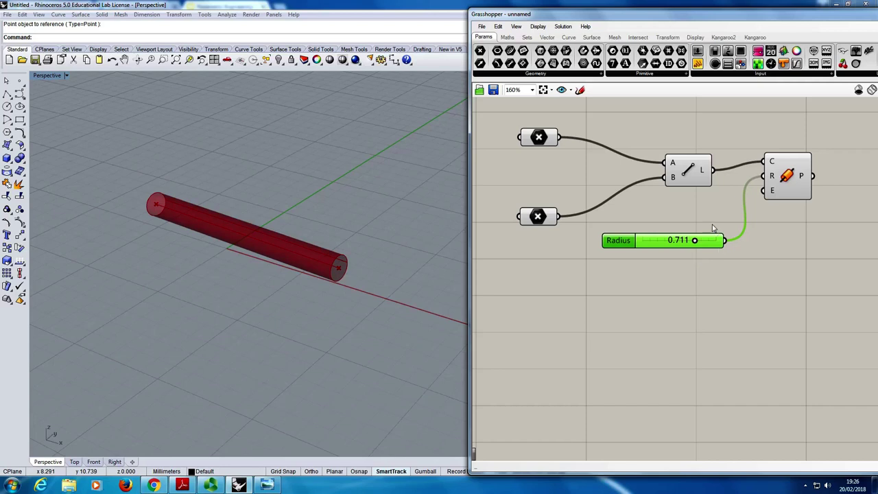
{"action": "left_click_drag", "start_coordinate": [696, 240], "coordinate": [741, 245]}
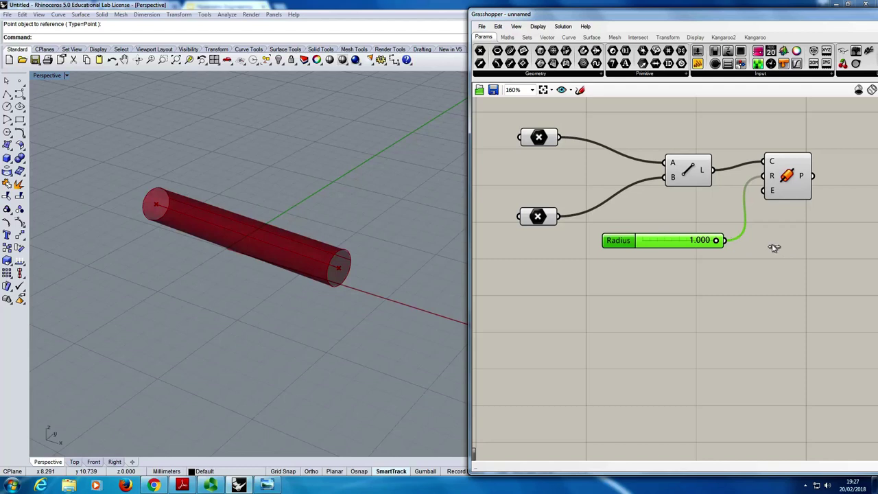
{"action": "left_click_drag", "start_coordinate": [716, 240], "coordinate": [517, 238]}
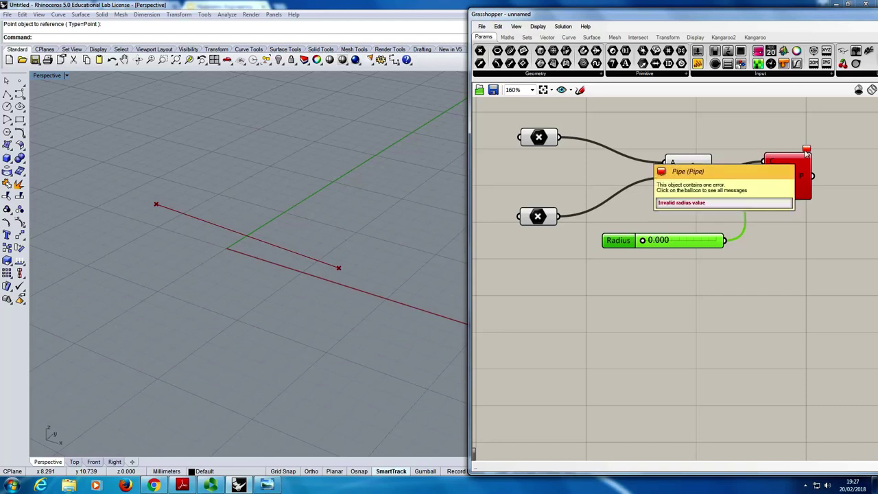
Step: Read the error on the Pipe component and set the Radius slider to 0.505
{"action": "mouse_move", "coordinate": [807, 152]}
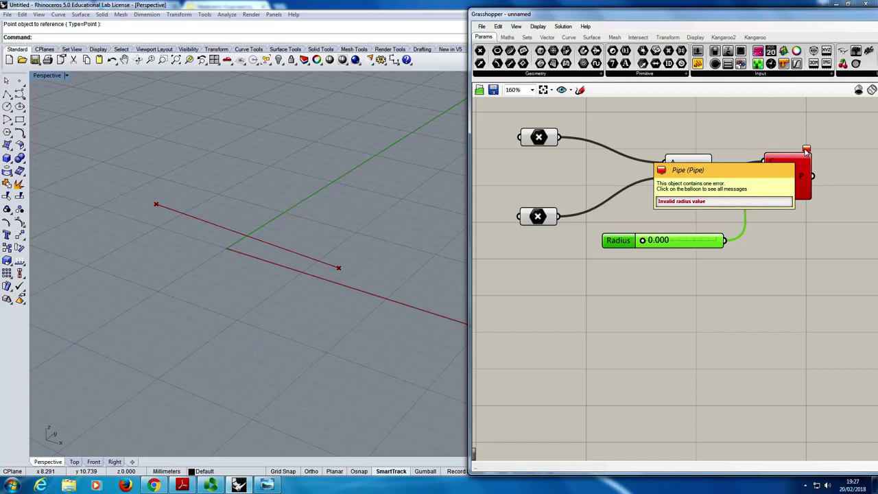
{"action": "left_click", "coordinate": [770, 141]}
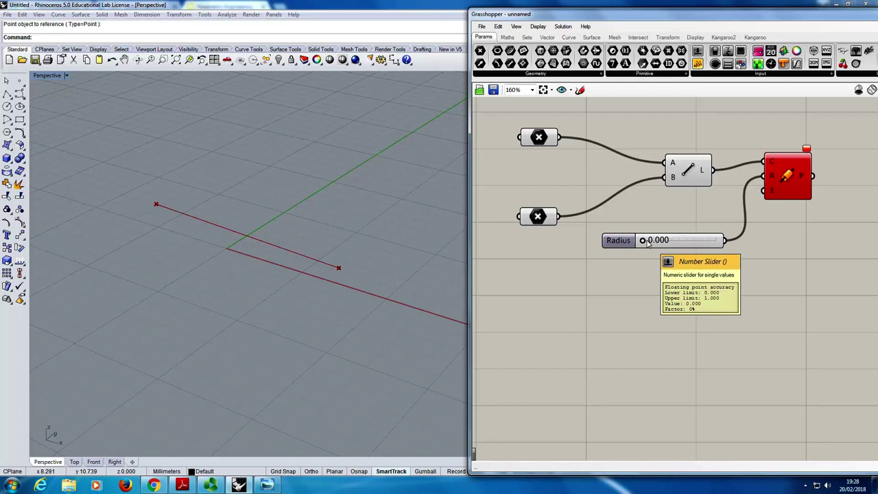
{"action": "left_click_drag", "start_coordinate": [649, 245], "coordinate": [679, 255]}
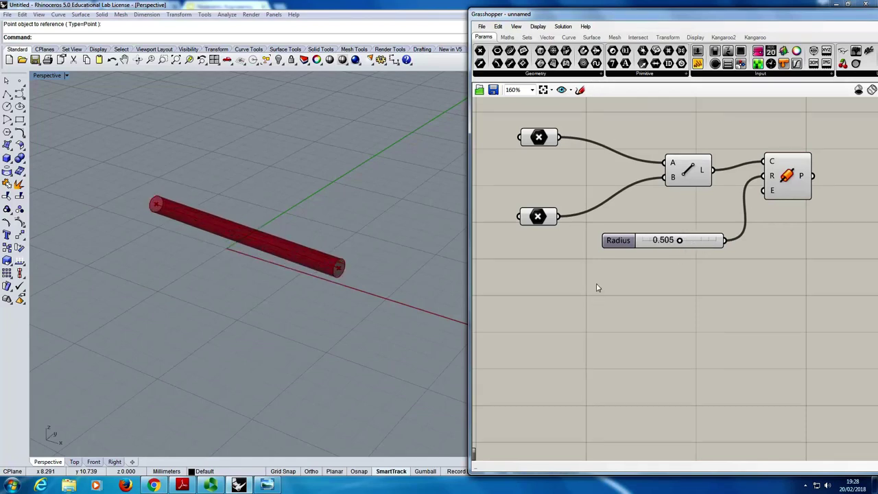
Step: Open the Radius slider's settings, move the dialog clear of the components, and name the slider "Pipe Radius"
{"action": "right_click", "coordinate": [655, 241]}
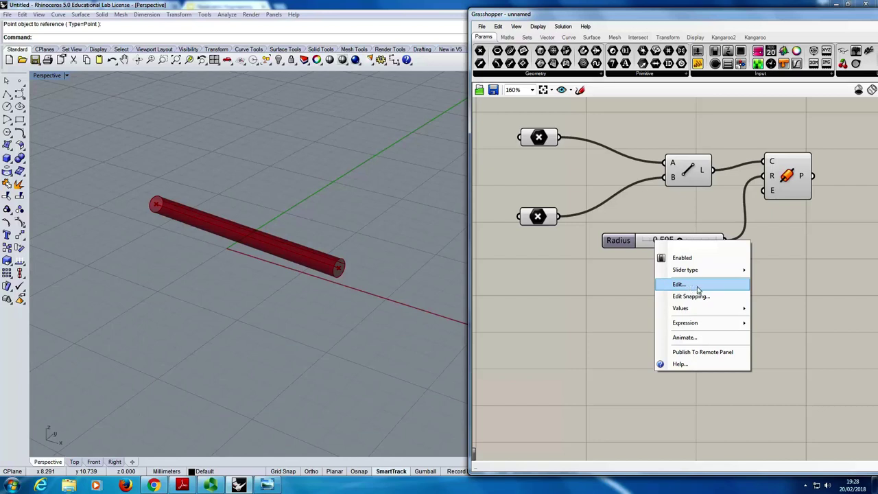
{"action": "left_click", "coordinate": [613, 214]}
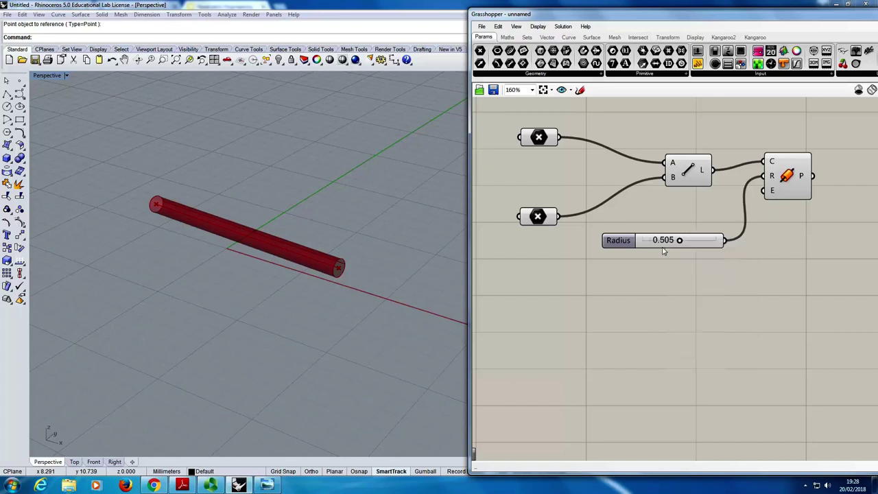
{"action": "double_click", "coordinate": [618, 244]}
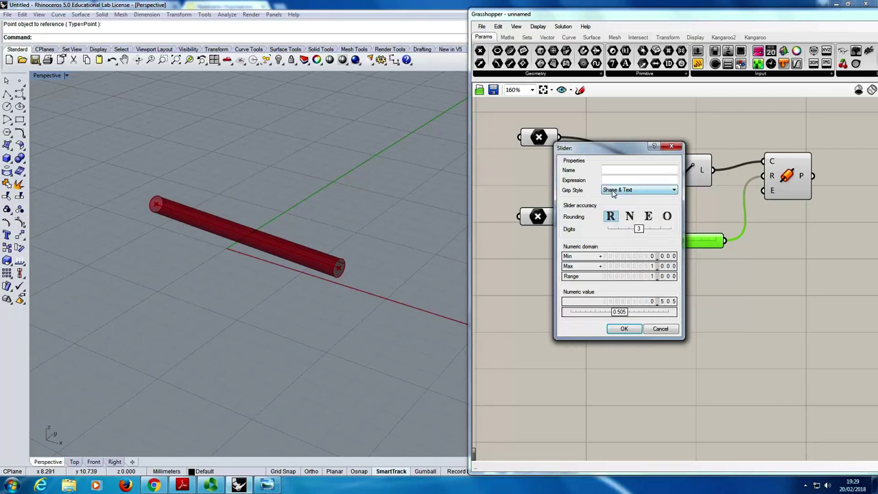
{"action": "left_click_drag", "start_coordinate": [607, 148], "coordinate": [728, 151]}
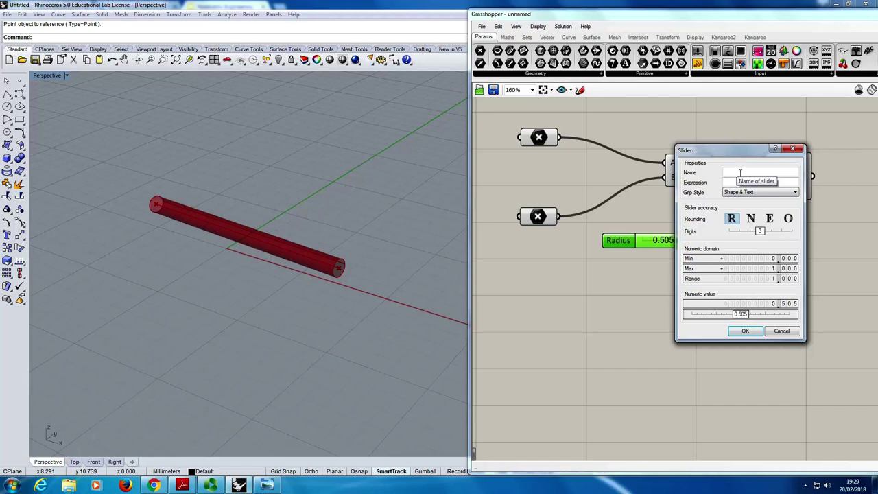
{"action": "left_click_drag", "start_coordinate": [728, 147], "coordinate": [742, 260]}
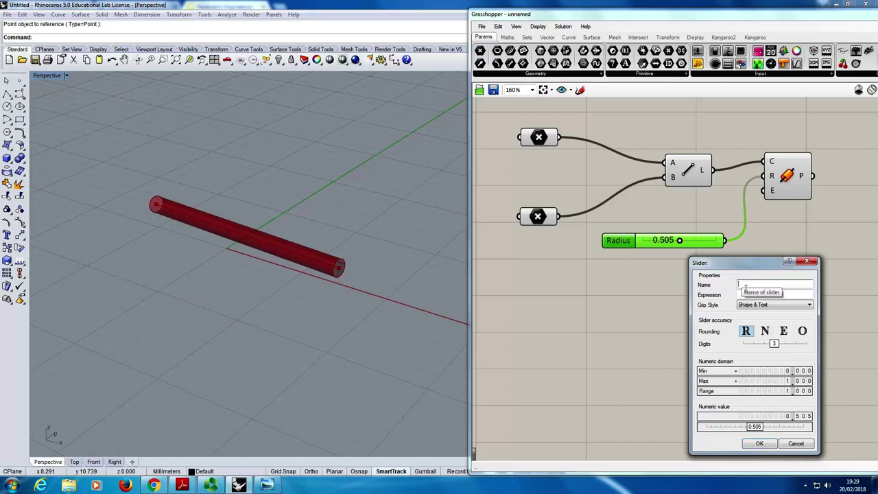
{"action": "type", "text": "Pipe Radius"}
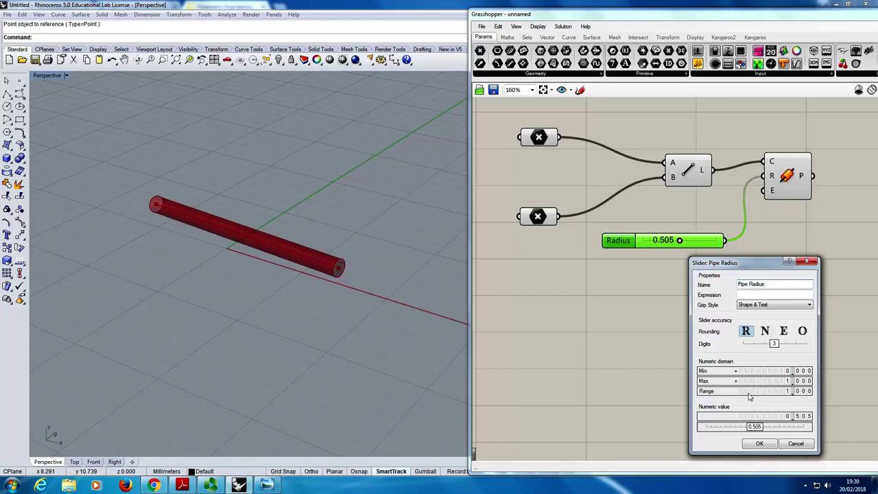
Step: Set the Pipe Radius slider's minimum to 0.01 and its maximum to 5, and apply the slider settings
{"action": "double_click", "coordinate": [776, 371]}
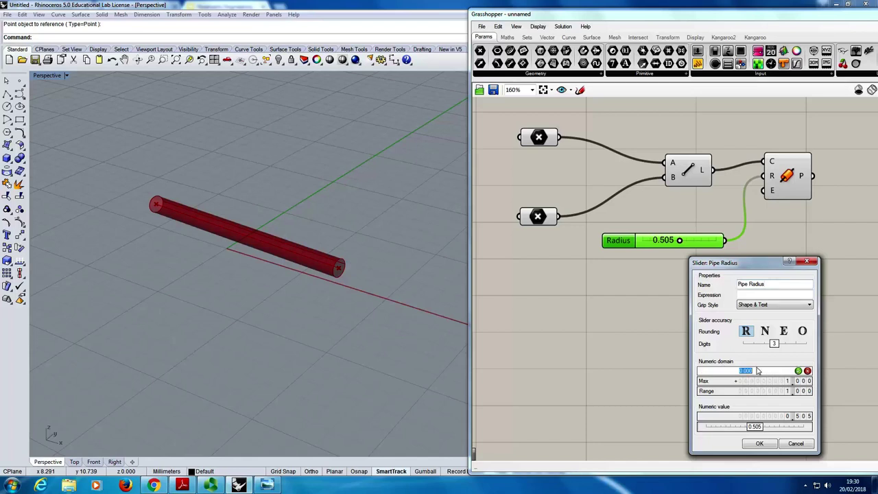
{"action": "type", "text": "0.01"}
{"action": "left_click", "coordinate": [798, 371]}
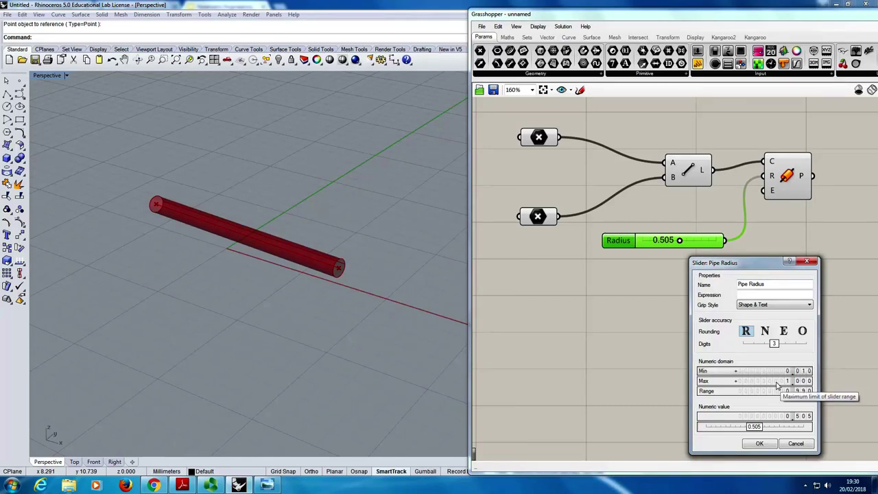
{"action": "double_click", "coordinate": [778, 382]}
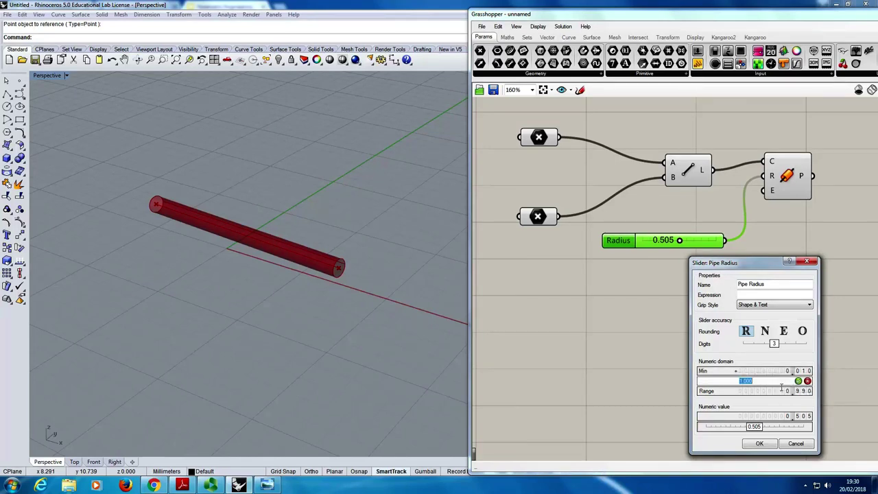
{"action": "left_click_drag", "start_coordinate": [768, 386], "coordinate": [649, 380]}
{"action": "type", "text": "5"}
{"action": "left_click", "coordinate": [799, 381]}
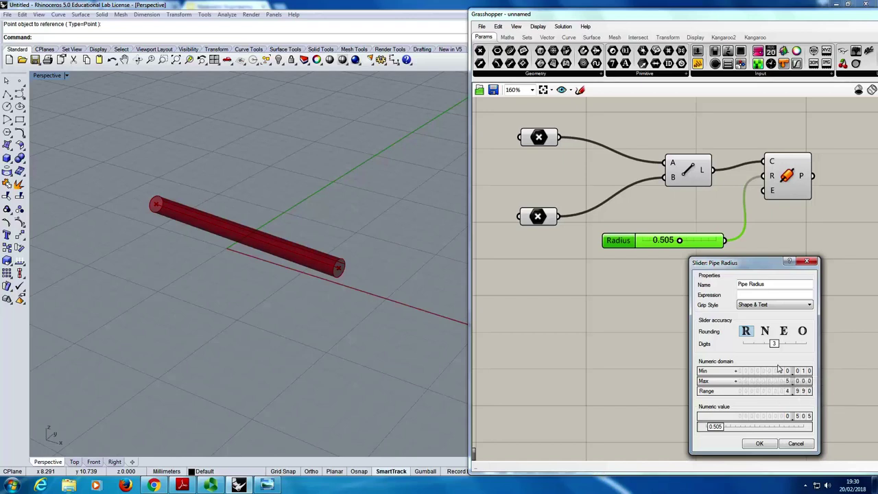
{"action": "left_click", "coordinate": [762, 444]}
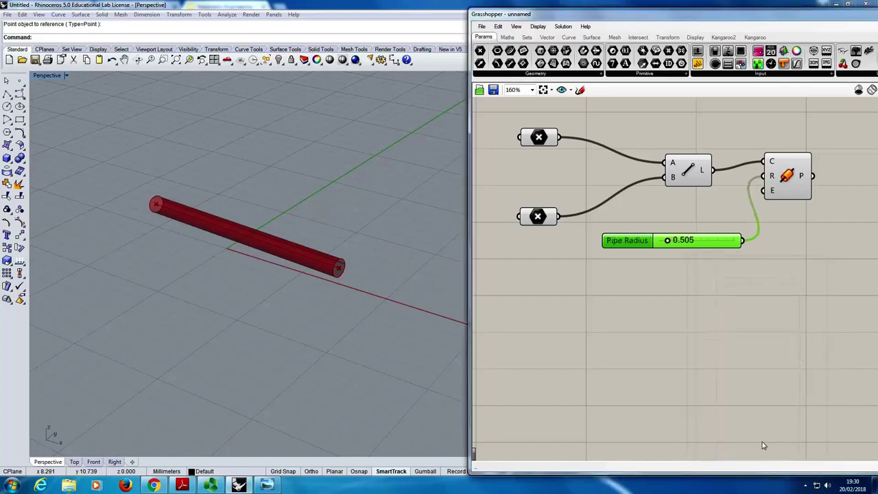
Step: Test the Pipe Radius slider at 0.010 and 5.000, set it to 0.819, and inspect the pipe in the Perspective viewport
{"action": "left_click_drag", "start_coordinate": [674, 247], "coordinate": [628, 243]}
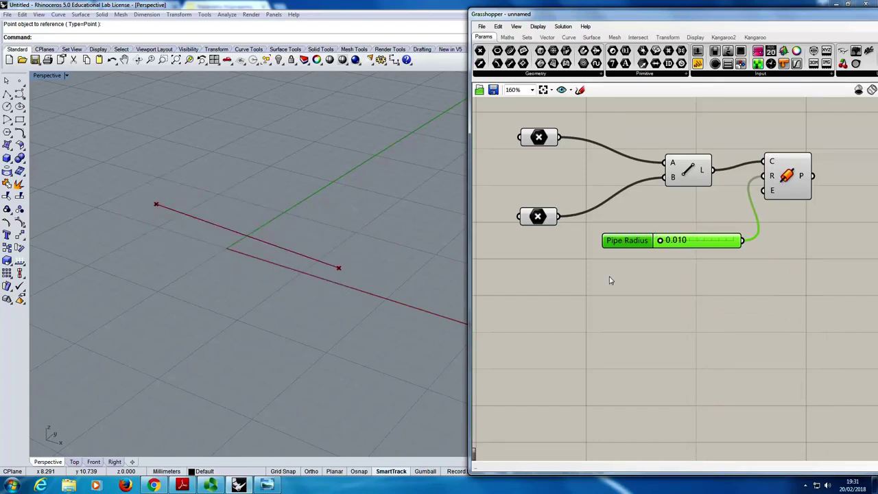
{"action": "left_click_drag", "start_coordinate": [663, 241], "coordinate": [800, 239]}
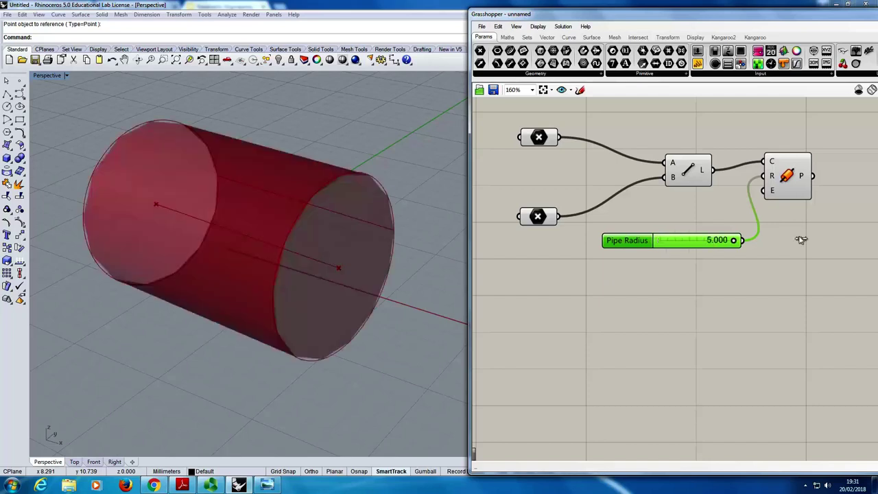
{"action": "left_click_drag", "start_coordinate": [733, 240], "coordinate": [677, 251]}
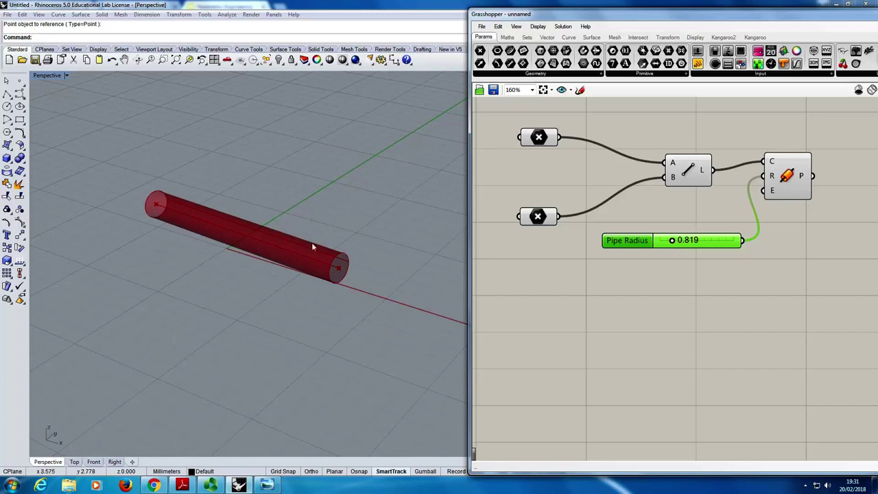
{"action": "right_click_drag", "start_coordinate": [311, 242], "coordinate": [247, 271]}
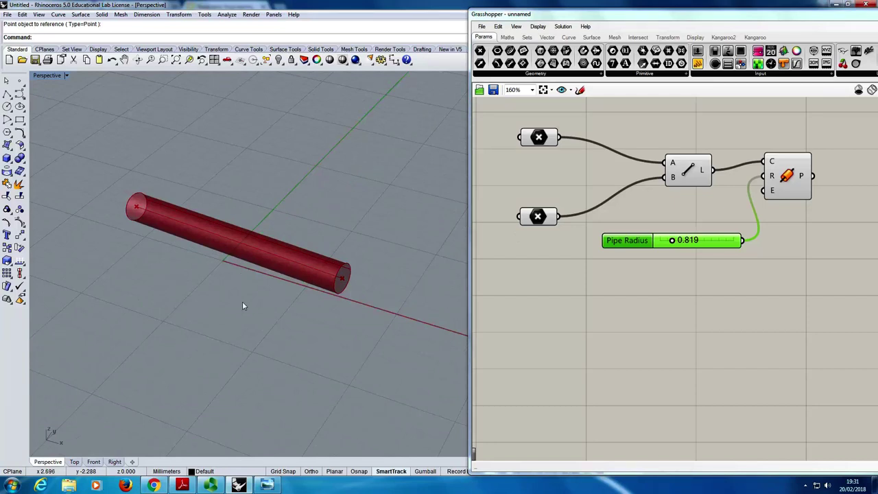
Step: Move both referenced end points of the pipe in the Perspective viewport to test how the pipe follows them
{"action": "left_click", "coordinate": [137, 208]}
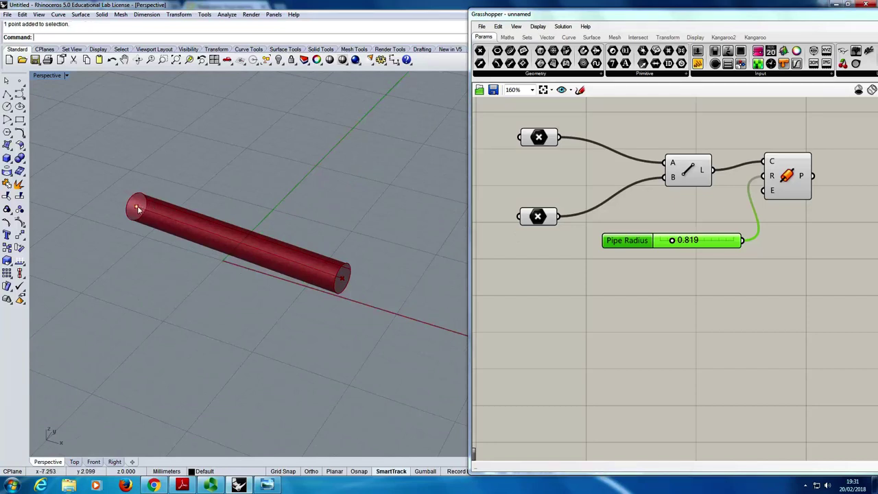
{"action": "mouse_move", "coordinate": [137, 207]}
{"action": "left_mouse_down"}
{"action": "mouse_move", "coordinate": [243, 149]}
{"action": "mouse_move", "coordinate": [129, 207]}
{"action": "left_mouse_up"}
{"action": "key", "text": "ctrl+z"}
{"action": "left_click_drag", "start_coordinate": [341, 278], "coordinate": [334, 315]}
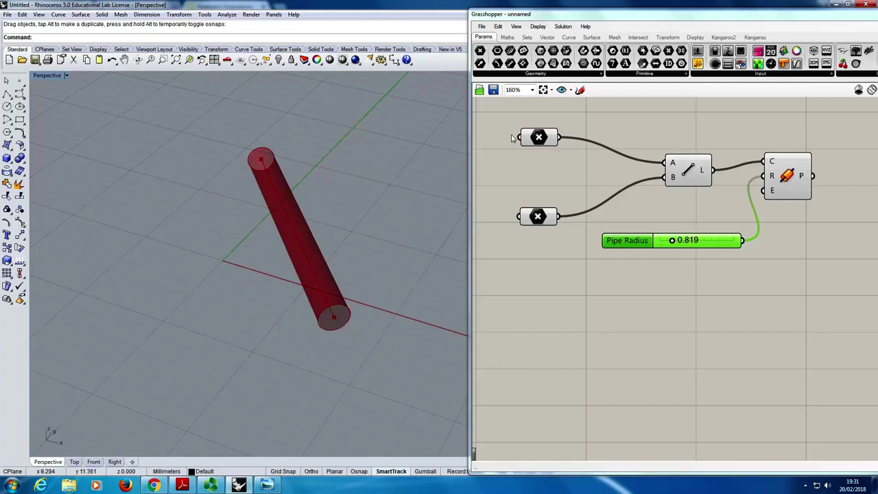
{"action": "left_click", "coordinate": [260, 159]}
{"action": "left_click_drag", "start_coordinate": [261, 160], "coordinate": [191, 228]}
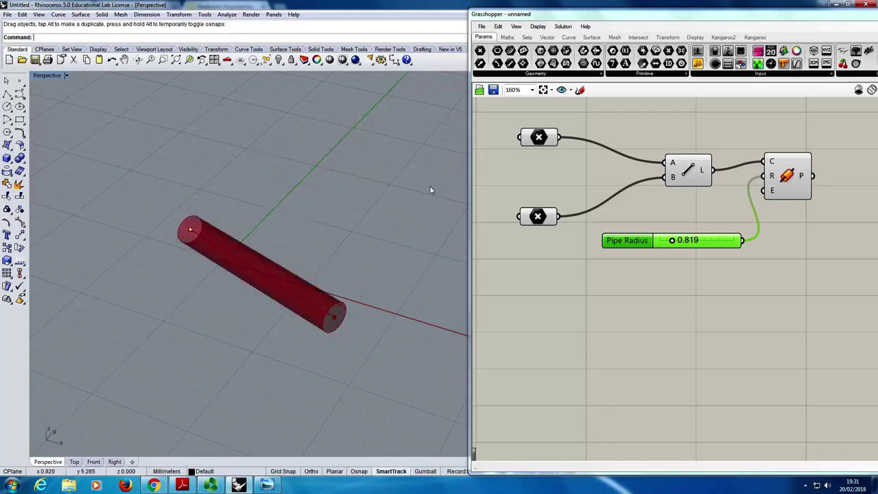
Step: Highlight the upper Point, the Line and the Pipe components in turn and inspect the Pipe component's output description
{"action": "left_click", "coordinate": [549, 141]}
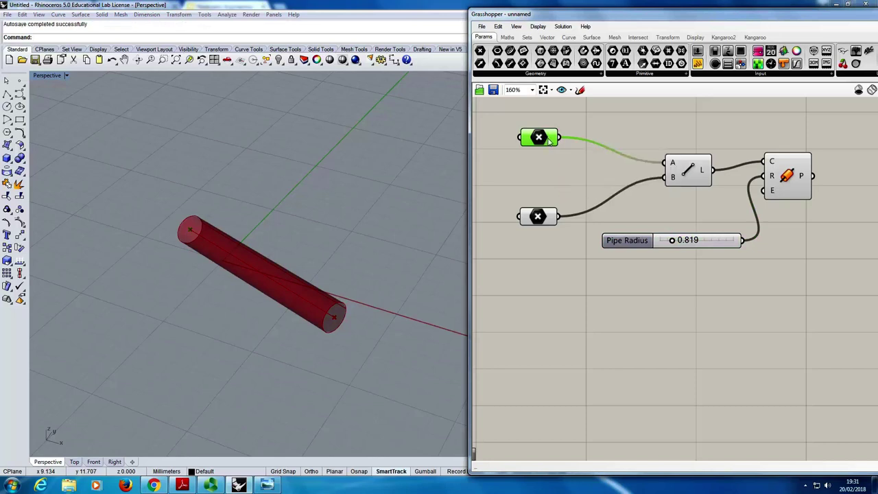
{"action": "left_click", "coordinate": [689, 169]}
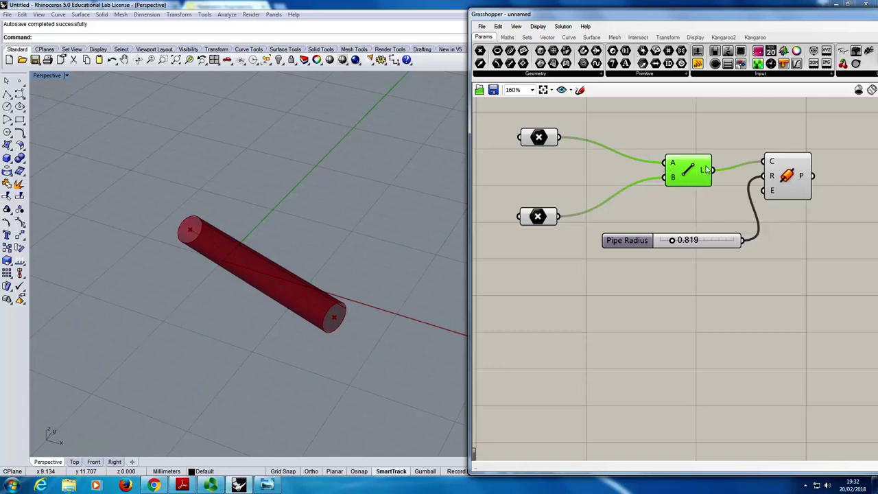
{"action": "left_click", "coordinate": [782, 167]}
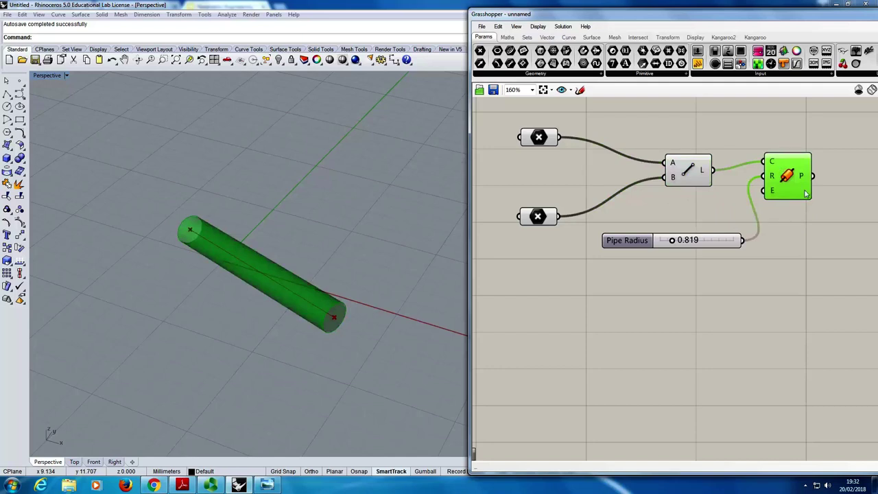
{"action": "mouse_move", "coordinate": [806, 194]}
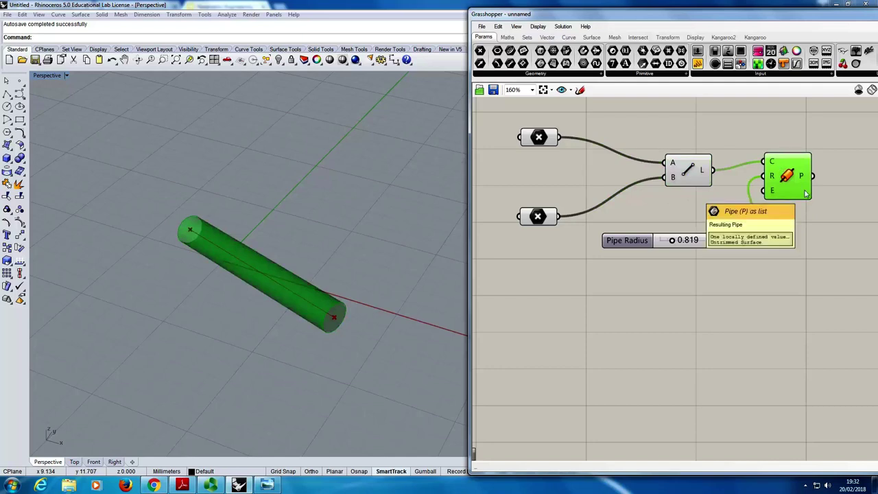
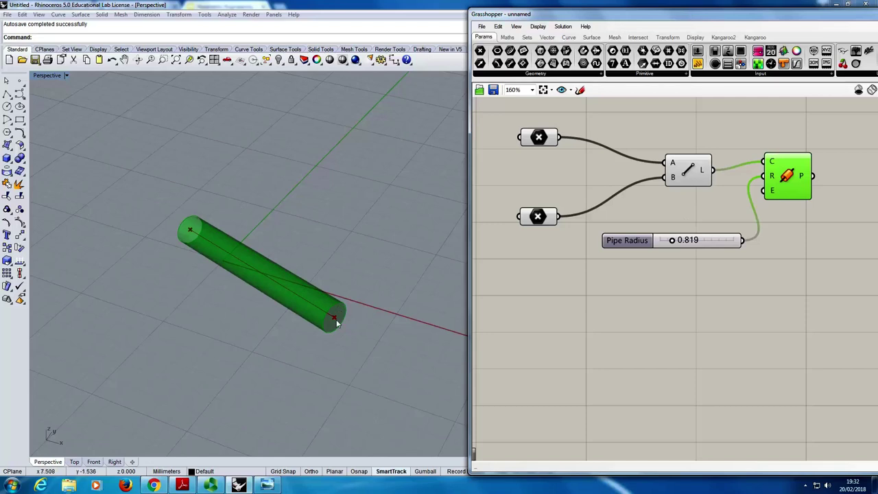
Step: Reposition both referenced end points in the Perspective viewport to reorient the pipe, and deselect the Pipe component
{"action": "left_click_drag", "start_coordinate": [334, 317], "coordinate": [363, 250]}
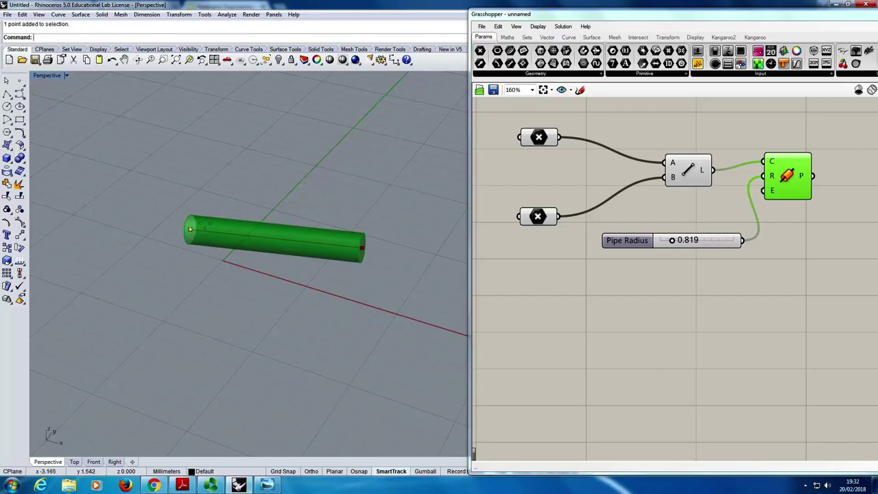
{"action": "left_click_drag", "start_coordinate": [190, 234], "coordinate": [208, 197]}
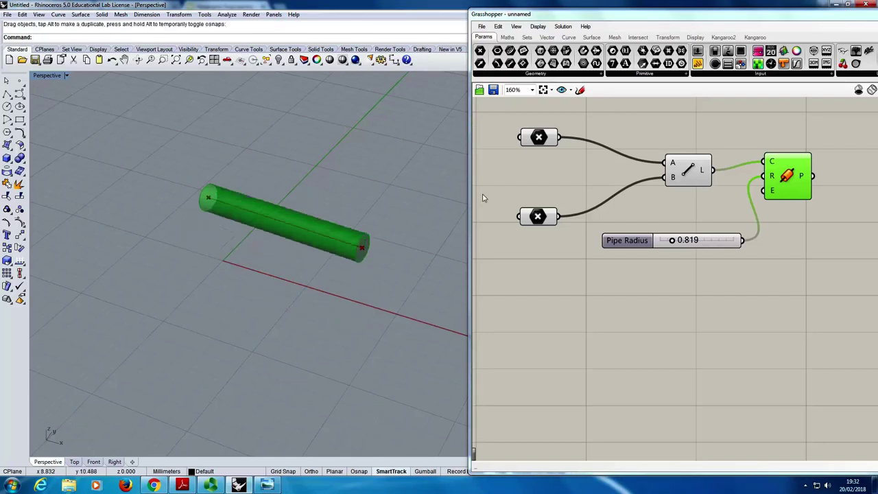
{"action": "left_click", "coordinate": [661, 155]}
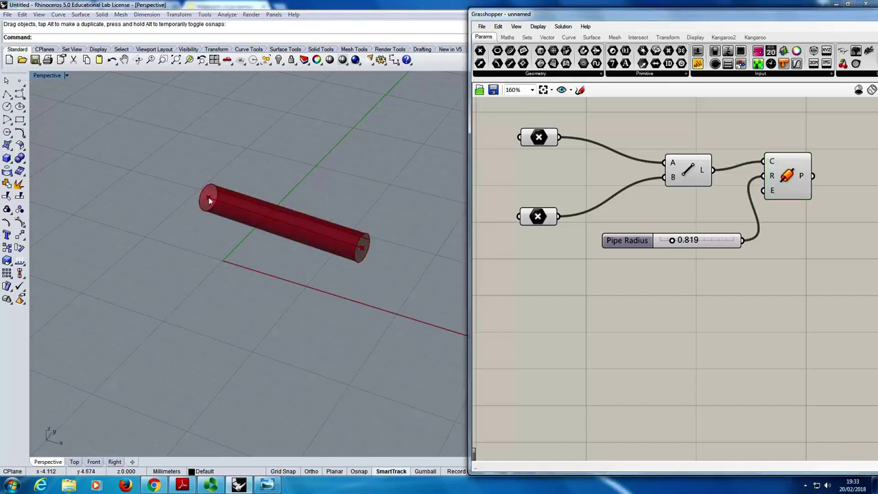
Step: Highlight the Pipe component's preview, deselect it, and try to select the previewed pipe in the Perspective viewport
{"action": "left_click", "coordinate": [801, 182]}
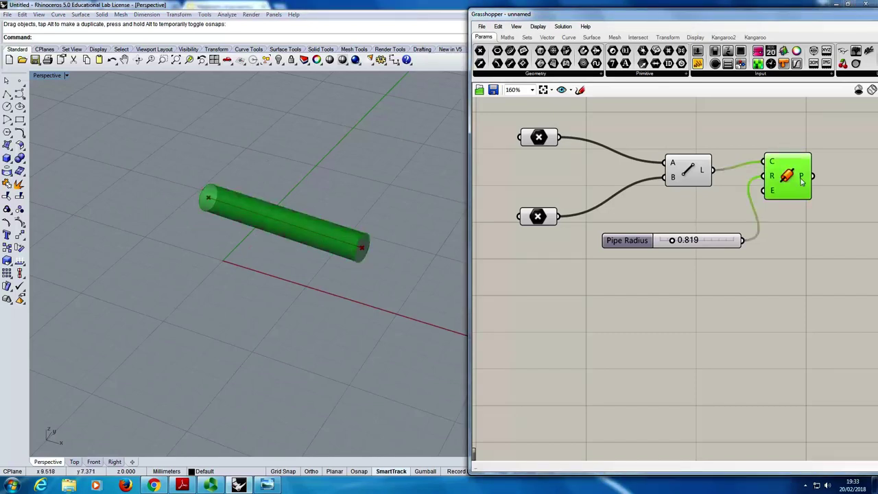
{"action": "left_click", "coordinate": [836, 234]}
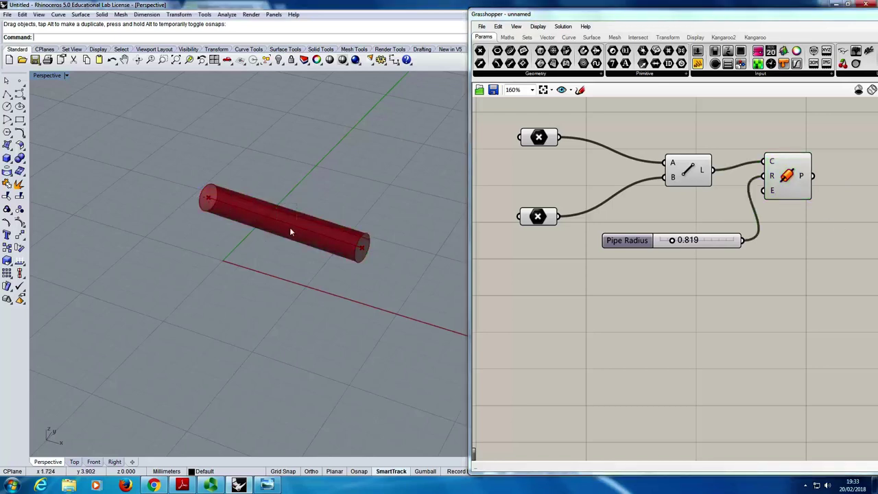
{"action": "left_click_drag", "start_coordinate": [248, 206], "coordinate": [215, 222]}
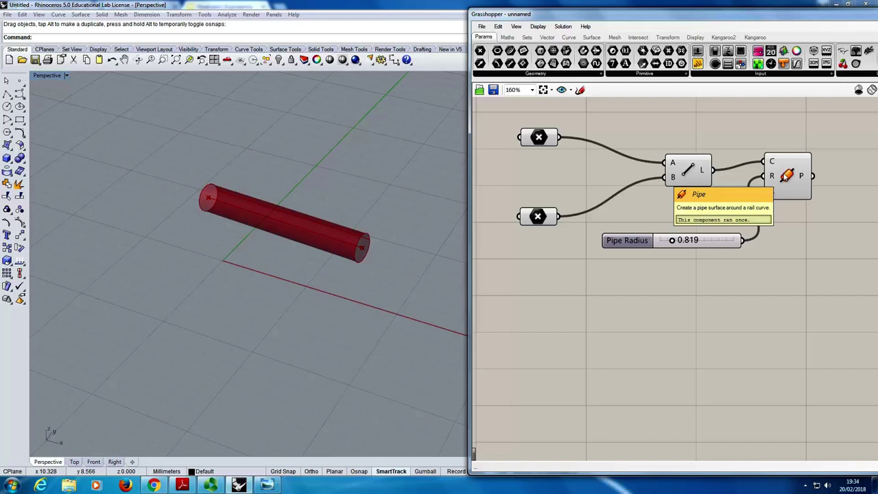
Step: Examine the options available for the Pipe component, its C input and the empty canvas
{"action": "left_click", "coordinate": [785, 184]}
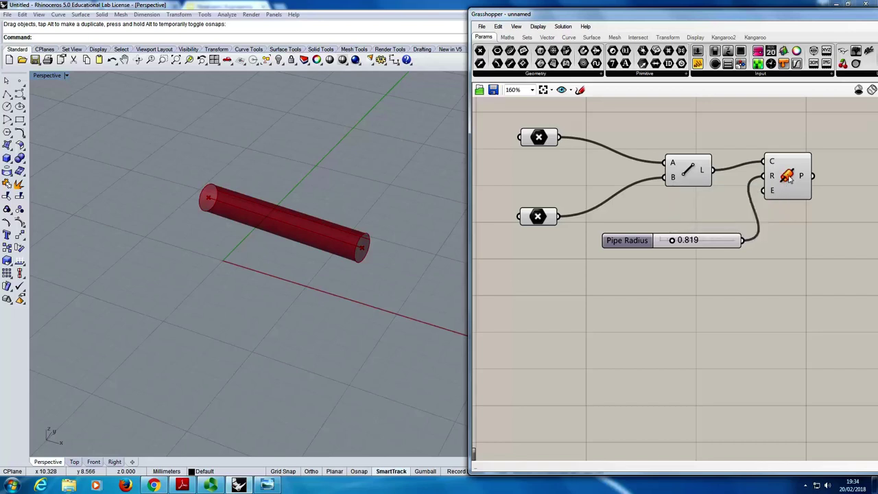
{"action": "right_click", "coordinate": [789, 179]}
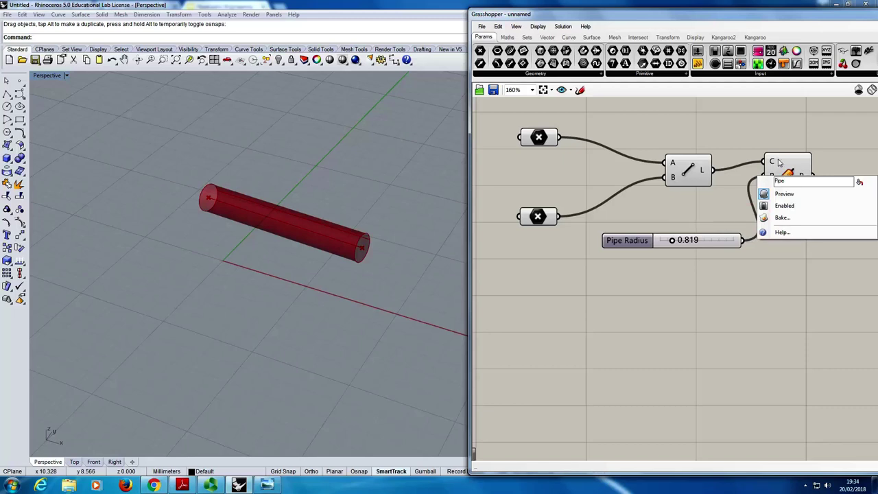
{"action": "right_click", "coordinate": [766, 142]}
{"action": "left_click", "coordinate": [772, 162]}
{"action": "right_click", "coordinate": [772, 162]}
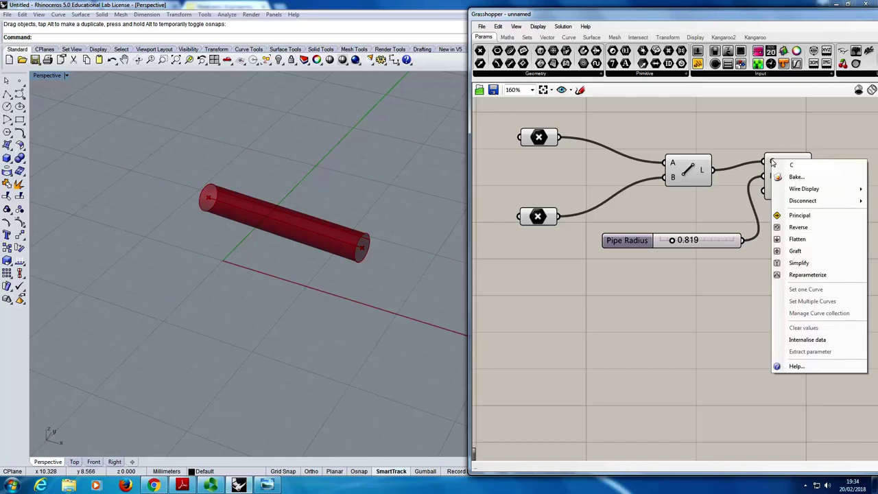
{"action": "right_click", "coordinate": [726, 122]}
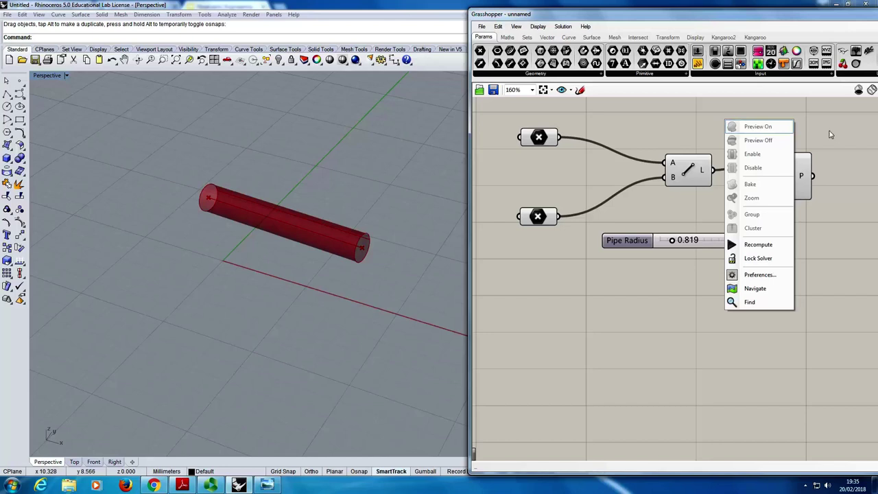
{"action": "left_click", "coordinate": [808, 135]}
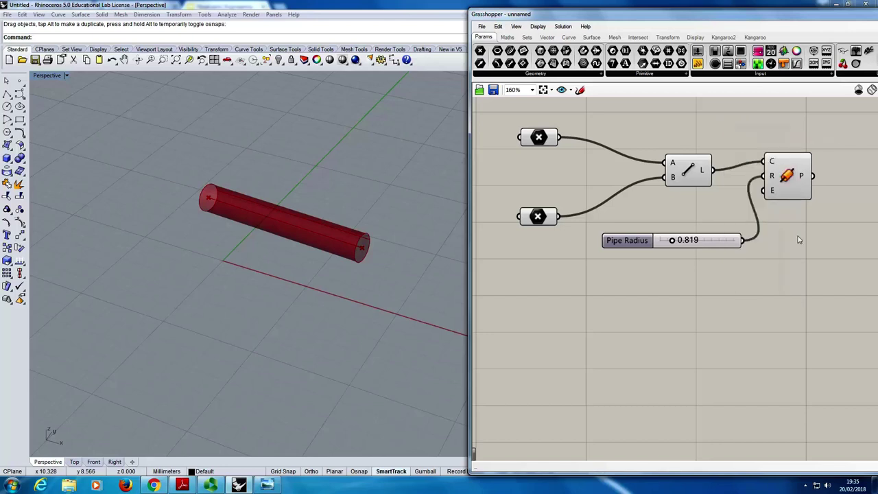
Step: Bake the Pipe component's geometry into Rhino with the default attributes
{"action": "right_click", "coordinate": [788, 177]}
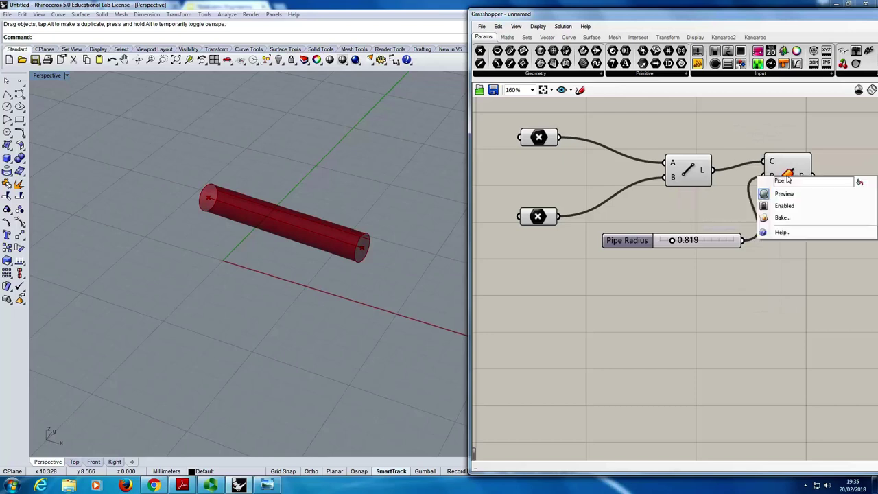
{"action": "left_click", "coordinate": [787, 221]}
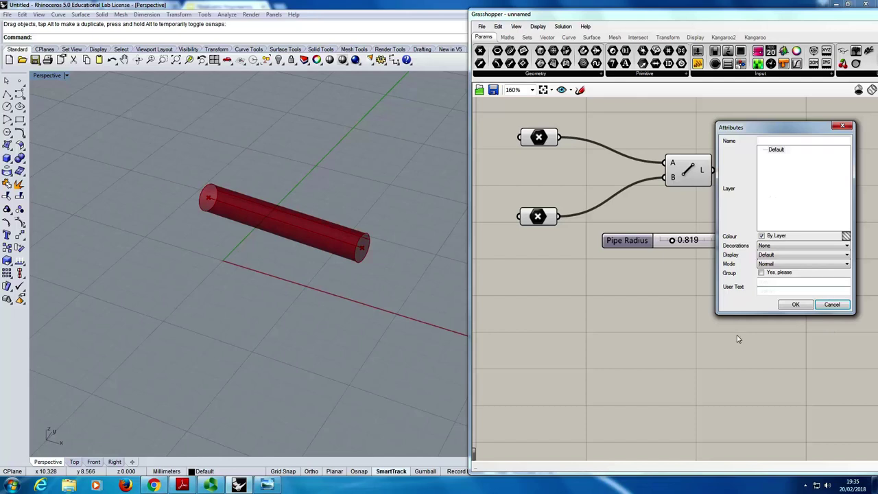
{"action": "left_click", "coordinate": [794, 306]}
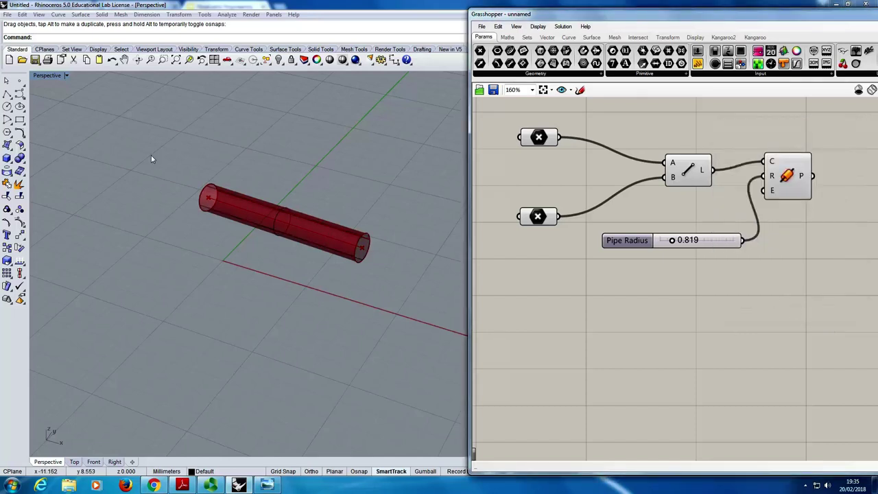
Step: Select the baked pipe surface in the Perspective viewport to check it against the preview, then deselect it
{"action": "left_click", "coordinate": [283, 219]}
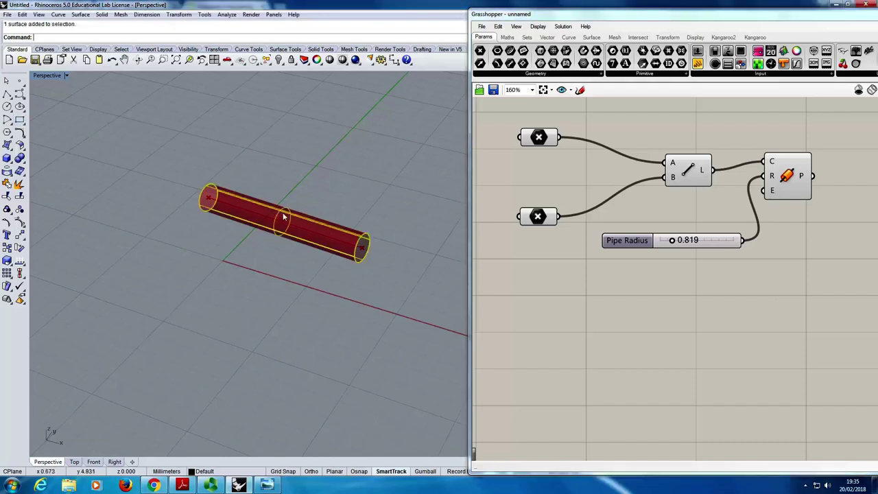
{"action": "left_click", "coordinate": [316, 208]}
{"action": "left_click", "coordinate": [302, 216]}
{"action": "key", "text": "Escape"}
{"action": "left_click", "coordinate": [309, 221]}
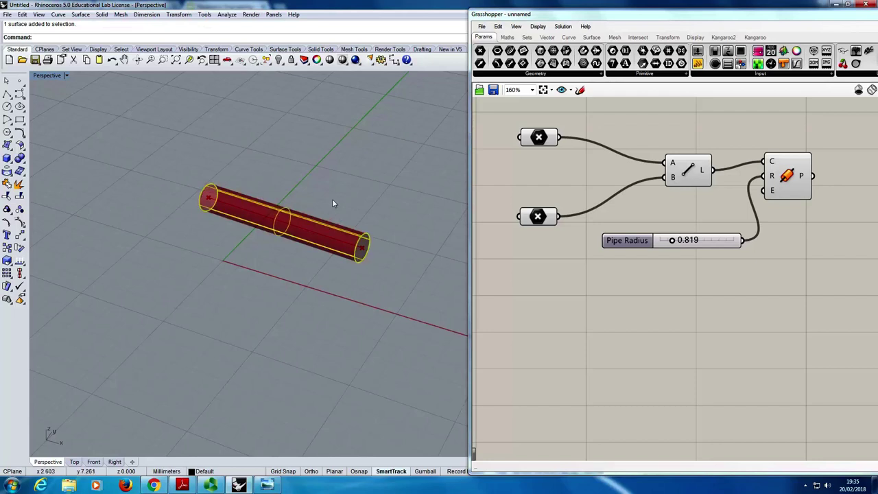
{"action": "left_click", "coordinate": [347, 198]}
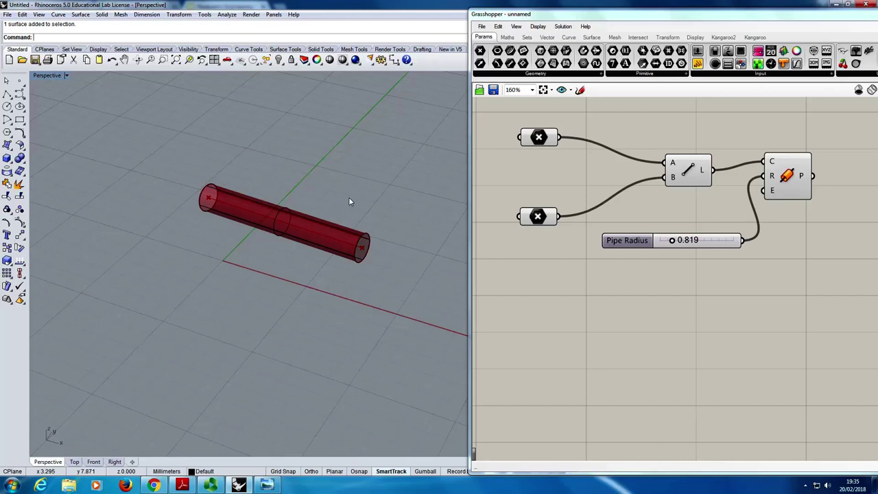
Step: Move the baked pipe surface away from the red parametric preview, behind it in the Perspective viewport, and deselect it
{"action": "left_click", "coordinate": [290, 212]}
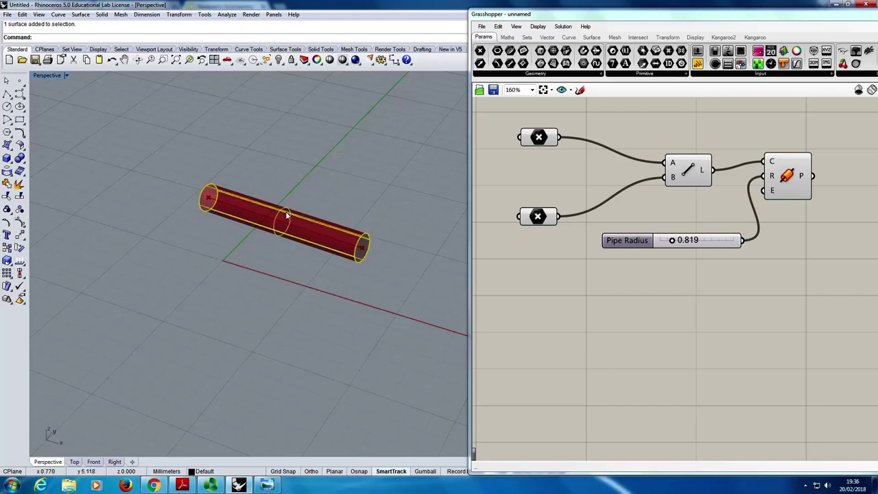
{"action": "left_click_drag", "start_coordinate": [286, 214], "coordinate": [331, 181]}
{"action": "key", "text": "Escape"}
{"action": "left_click", "coordinate": [348, 172]}
{"action": "key", "text": "Escape"}
{"action": "left_click", "coordinate": [267, 151]}
{"action": "left_click_drag", "start_coordinate": [263, 154], "coordinate": [210, 137]}
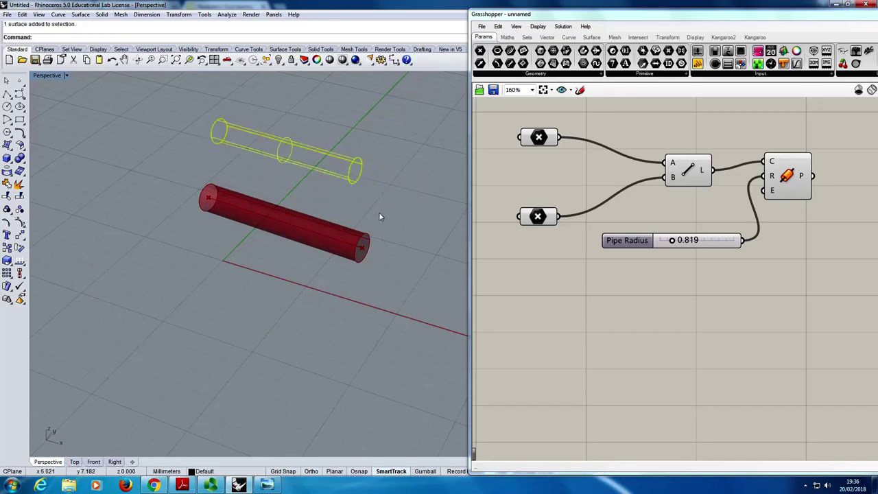
{"action": "key", "text": "Escape"}
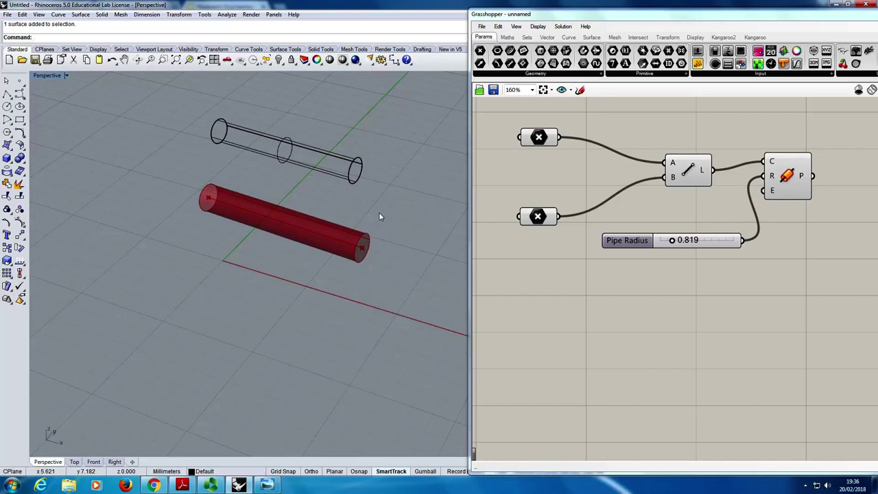
Step: Adjust the baked pipe's position behind the preview and switch the Perspective viewport to a shaded display
{"action": "left_click_drag", "start_coordinate": [273, 158], "coordinate": [292, 152]}
{"action": "left_click", "coordinate": [296, 154]}
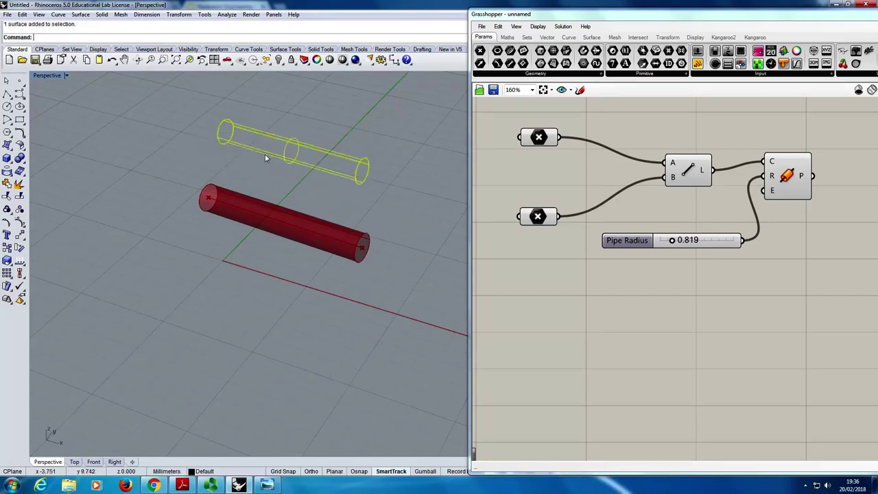
{"action": "left_click", "coordinate": [223, 168]}
{"action": "left_click", "coordinate": [67, 77]}
{"action": "left_click", "coordinate": [69, 109]}
{"action": "mouse_move", "coordinate": [275, 167]}
{"action": "left_mouse_down"}
{"action": "mouse_move", "coordinate": [267, 171]}
{"action": "mouse_move", "coordinate": [280, 146]}
{"action": "left_mouse_up"}
{"action": "left_click", "coordinate": [179, 186]}
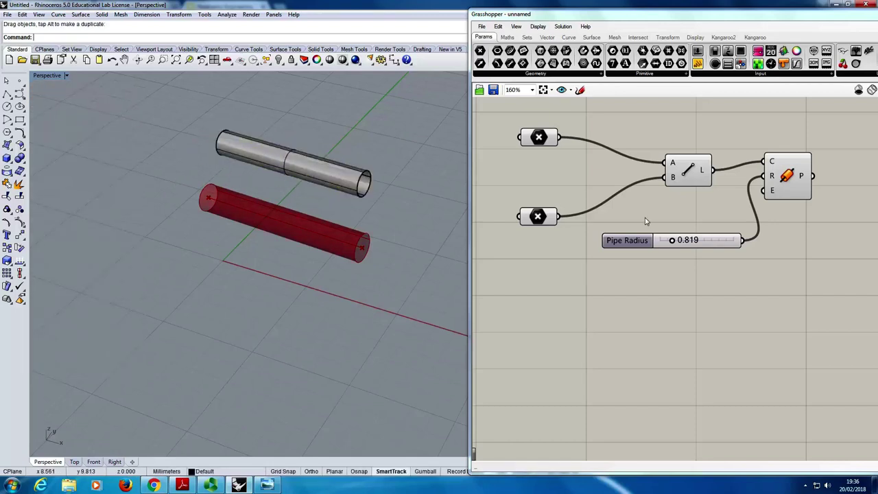
Step: Move one referenced end point toward the front of the Perspective viewport and set the Pipe Radius slider to 0.850
{"action": "left_click", "coordinate": [208, 198]}
{"action": "left_click_drag", "start_coordinate": [208, 198], "coordinate": [170, 277]}
{"action": "mouse_move", "coordinate": [673, 240]}
{"action": "left_mouse_down"}
{"action": "mouse_move", "coordinate": [696, 249]}
{"action": "mouse_move", "coordinate": [664, 249]}
{"action": "mouse_move", "coordinate": [714, 249]}
{"action": "mouse_move", "coordinate": [678, 251]}
{"action": "left_mouse_up"}
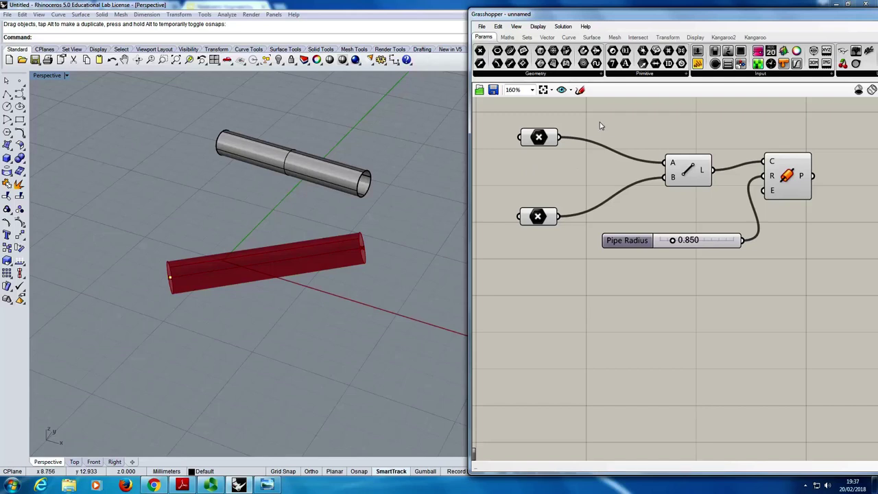
Step: Reposition the Grasshopper window and place the labelling utility above the definition to show name tags on its components
{"action": "right_click_drag", "start_coordinate": [634, 140], "coordinate": [655, 203]}
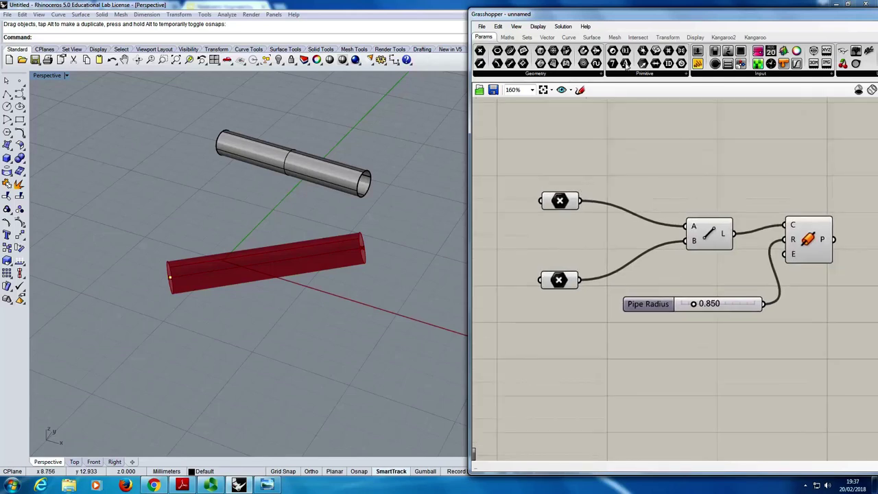
{"action": "left_click_drag", "start_coordinate": [616, 19], "coordinate": [534, 12]}
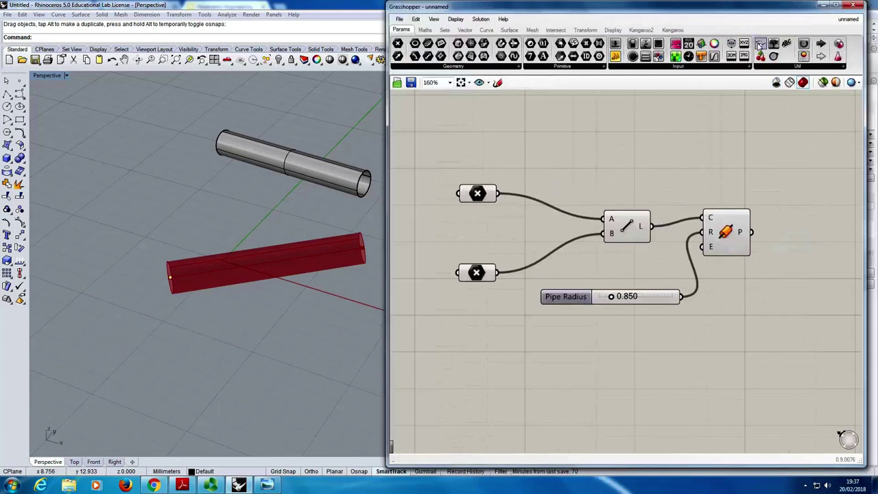
{"action": "left_click_drag", "start_coordinate": [760, 44], "coordinate": [461, 103]}
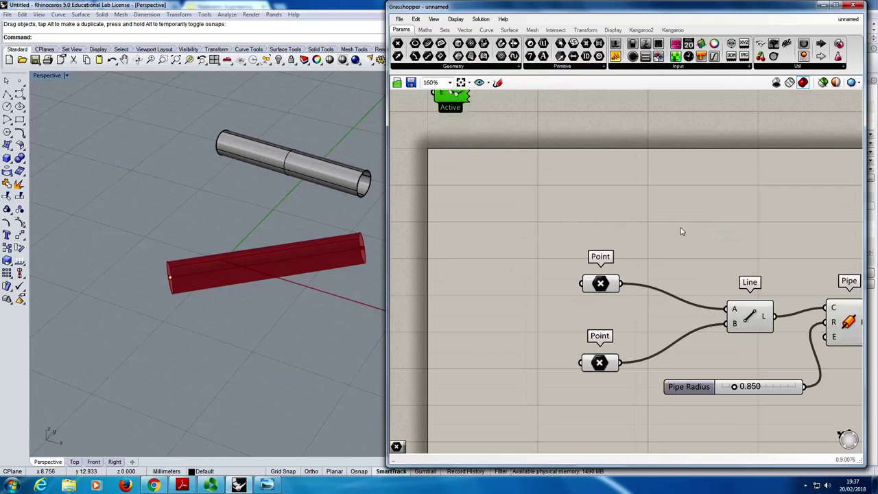
{"action": "right_click_drag", "start_coordinate": [688, 221], "coordinate": [608, 132]}
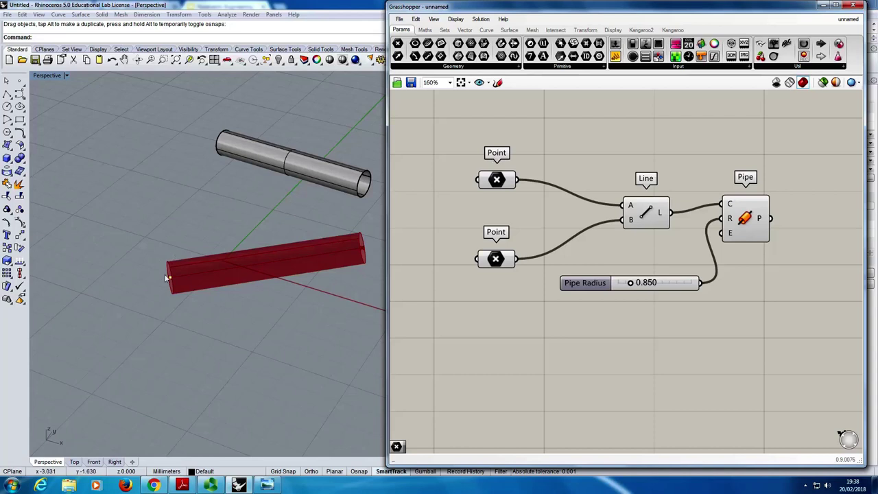
Step: Move the front end point of the previewed pipe backward and place four new points in front of the pipe, two near each end
{"action": "left_click_drag", "start_coordinate": [170, 276], "coordinate": [165, 214]}
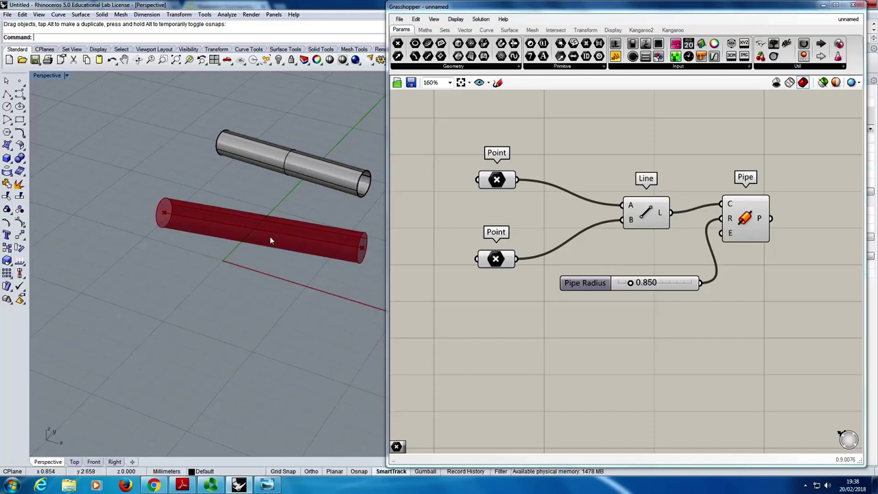
{"action": "right_click_drag", "start_coordinate": [277, 226], "coordinate": [267, 272]}
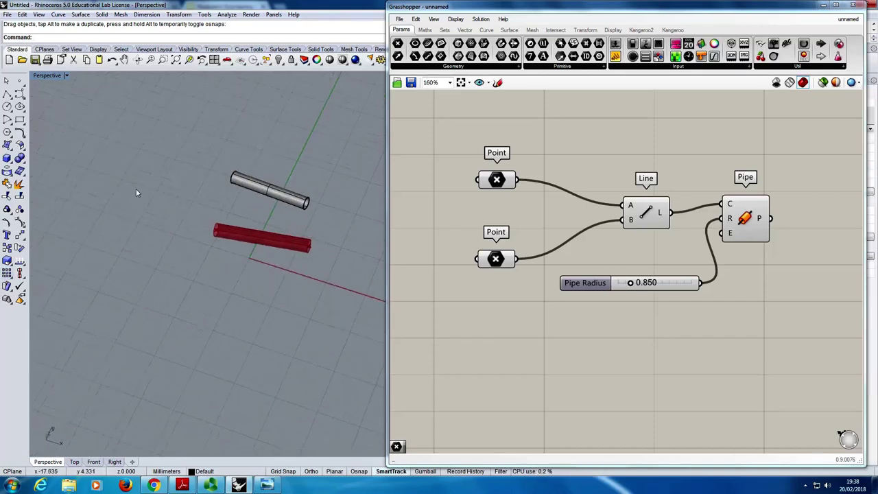
{"action": "left_click", "coordinate": [20, 82]}
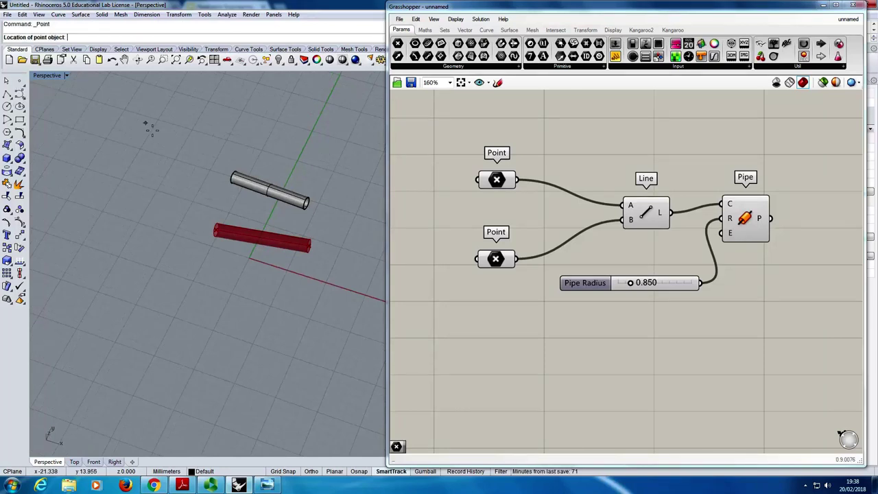
{"action": "left_click", "coordinate": [206, 259]}
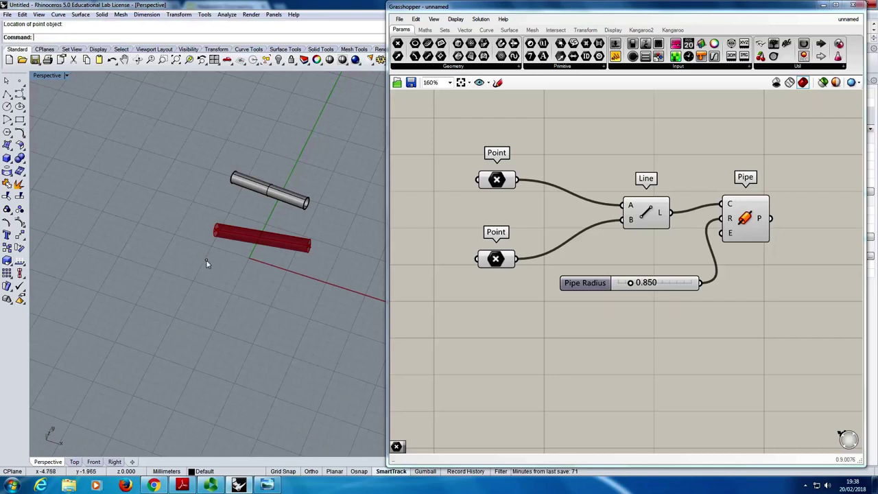
{"action": "key", "text": "Return"}
{"action": "left_click", "coordinate": [193, 289]}
{"action": "key", "text": "Return"}
{"action": "left_click", "coordinate": [301, 274]}
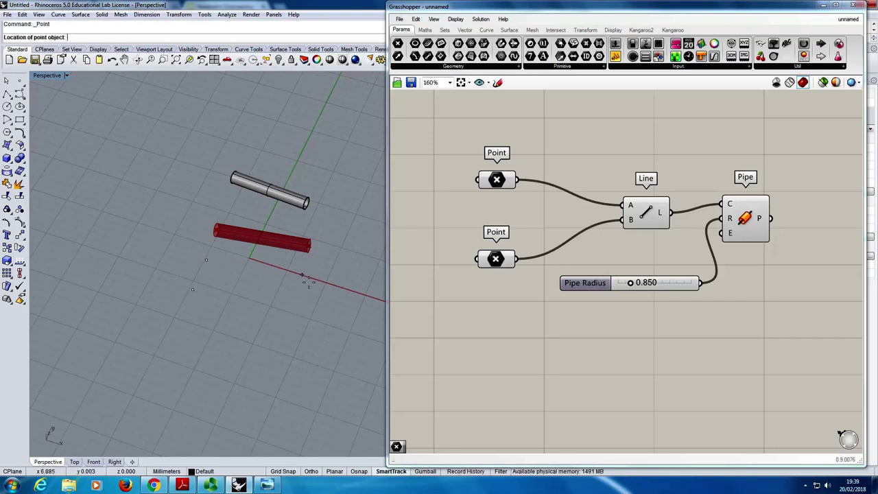
{"action": "key", "text": "Return"}
{"action": "left_click", "coordinate": [292, 306]}
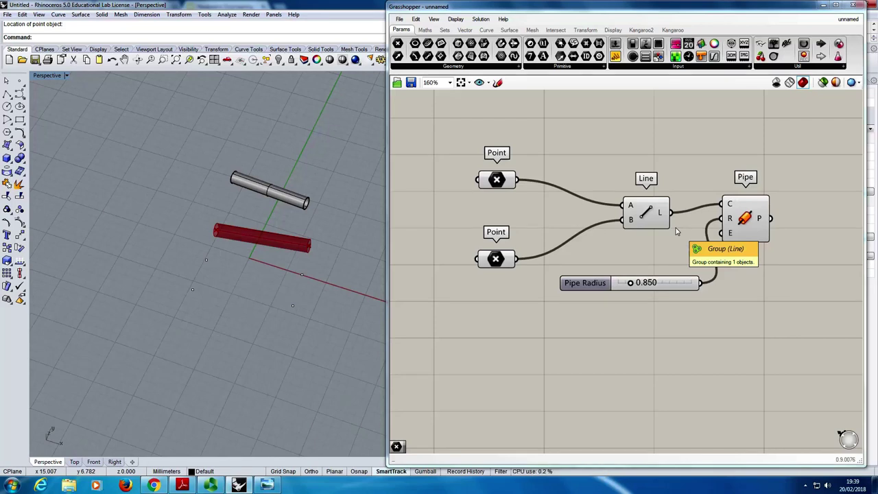
Step: Set the upper Point parameter to multiple points, referencing the pipe's existing end point and the two new points near that end
{"action": "right_click", "coordinate": [491, 186]}
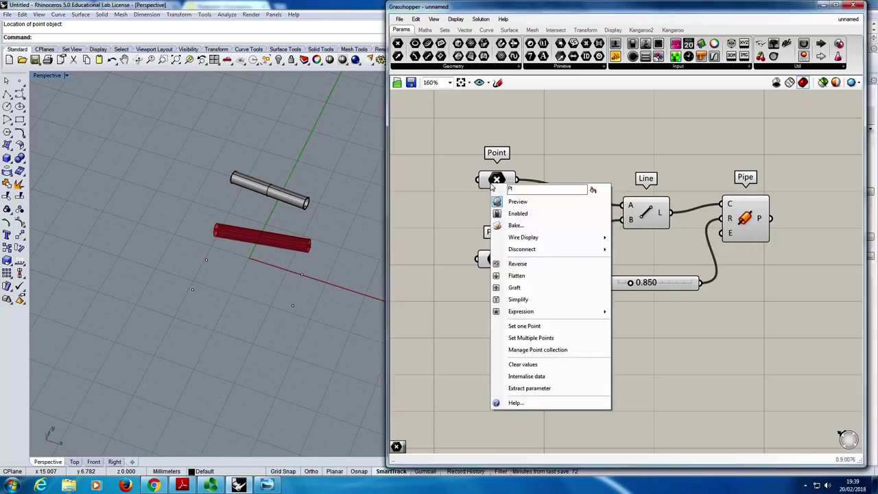
{"action": "left_click", "coordinate": [549, 338]}
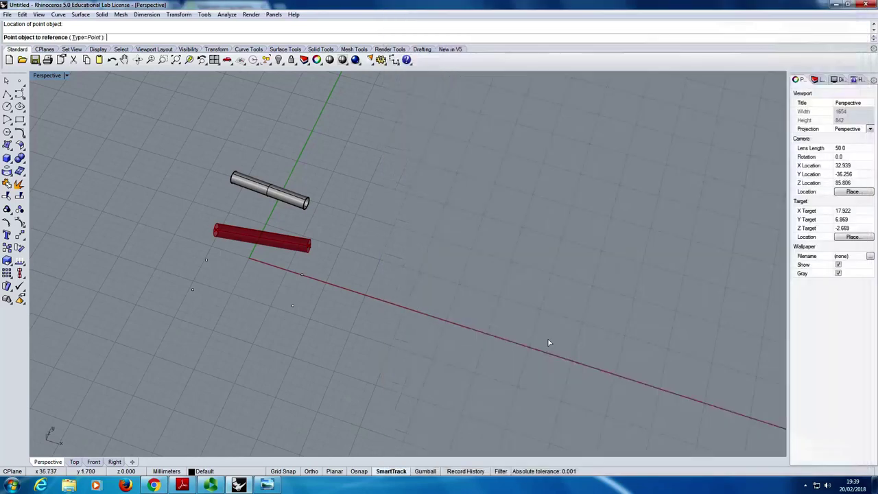
{"action": "left_click", "coordinate": [218, 235]}
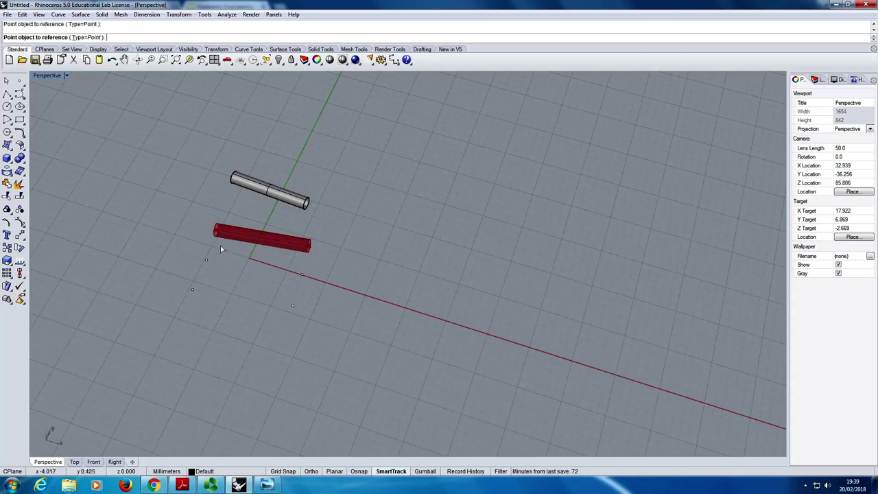
{"action": "left_click", "coordinate": [206, 260]}
{"action": "left_click", "coordinate": [192, 290]}
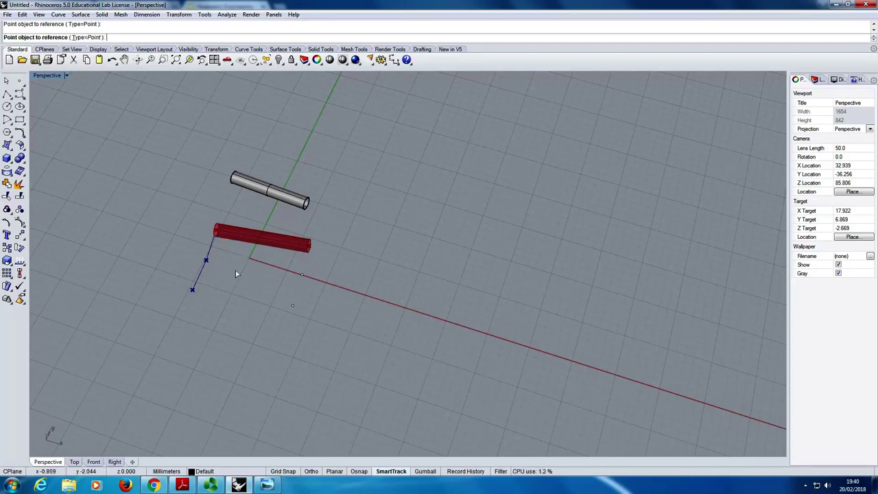
{"action": "key", "text": "Return"}
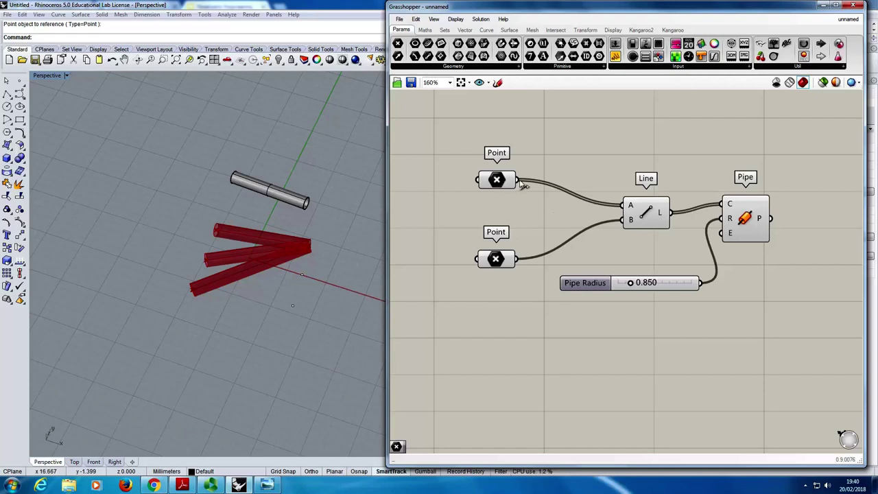
Step: Switch the Draw Fancy Wires display off and back on to compare how the Grasshopper wires are drawn
{"action": "mouse_move", "coordinate": [495, 180]}
{"action": "left_click", "coordinate": [455, 19]}
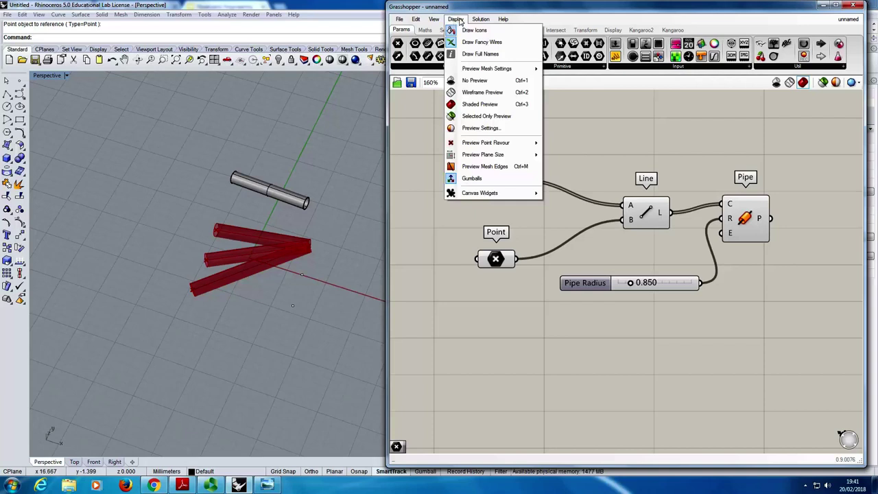
{"action": "left_click", "coordinate": [486, 44]}
{"action": "left_click", "coordinate": [455, 19]}
{"action": "left_click", "coordinate": [484, 43]}
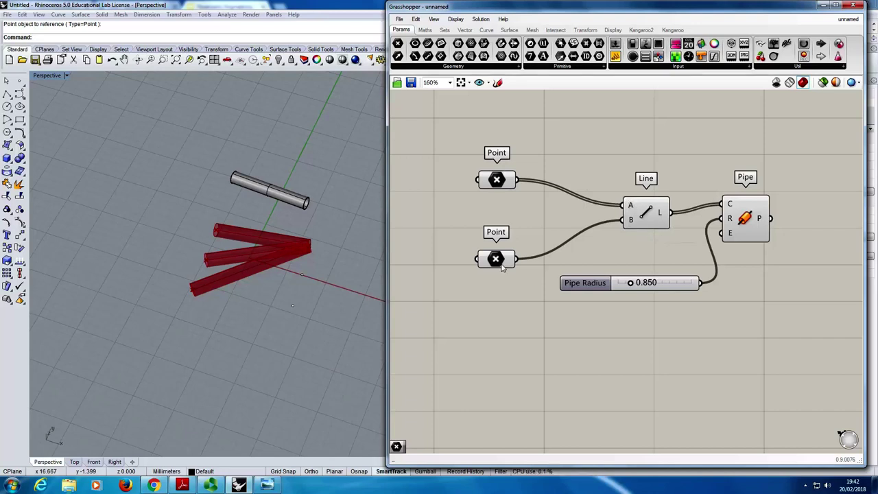
Step: Set the lower Point parameter to multiple points, referencing the pipe's other end point and the two remaining new points
{"action": "mouse_move", "coordinate": [632, 221]}
{"action": "right_click", "coordinate": [494, 259]}
{"action": "left_click", "coordinate": [538, 404]}
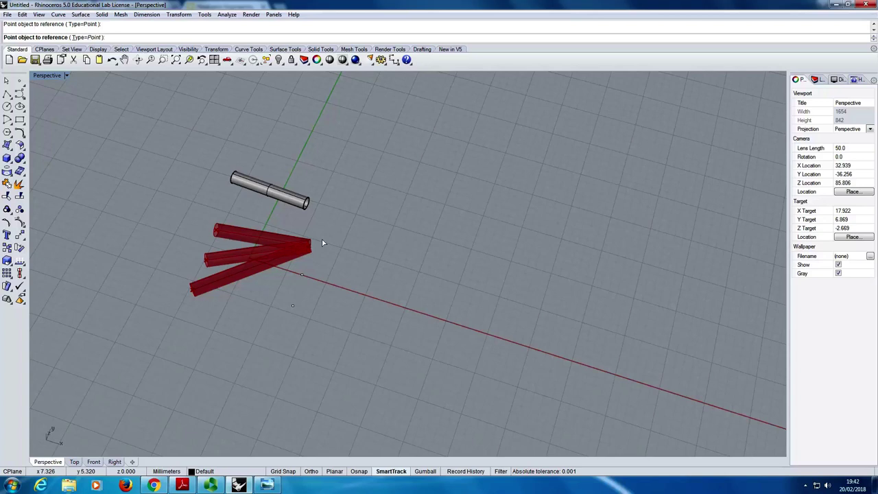
{"action": "left_click", "coordinate": [302, 276]}
{"action": "left_click", "coordinate": [292, 305]}
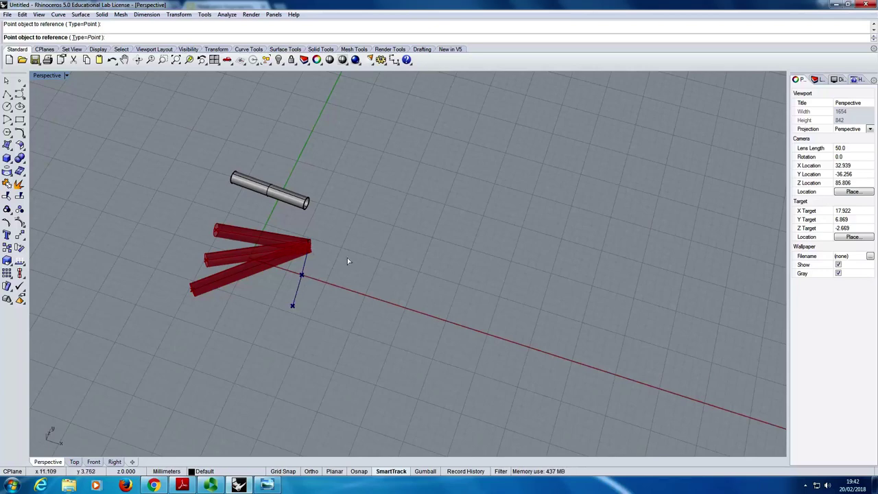
{"action": "key", "text": "Return"}
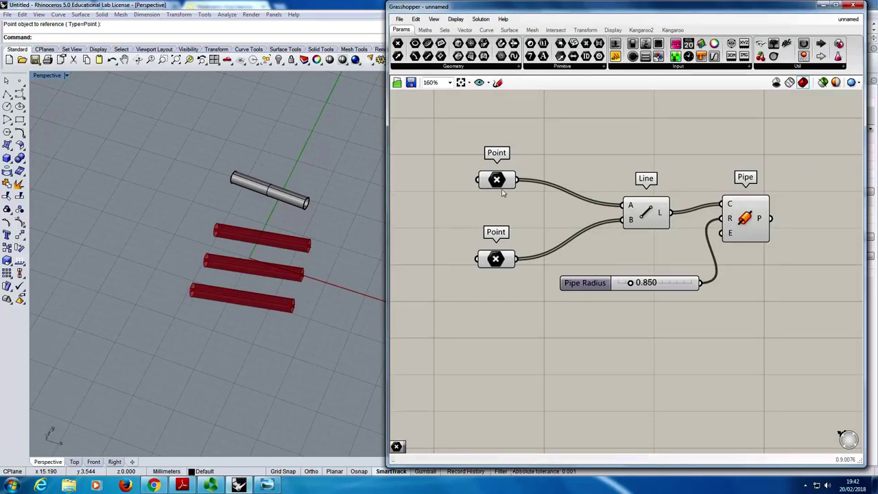
Step: Switch to the Parametric Engineering v.3 presentation in Chrome and view the List Data Matching slide explaining Rule 1
{"action": "mouse_move", "coordinate": [497, 180]}
{"action": "mouse_move", "coordinate": [630, 222]}
{"action": "left_click", "coordinate": [153, 485]}
{"action": "scroll", "coordinate": [84, 377], "scroll_direction": "down", "scroll_amount": 6}
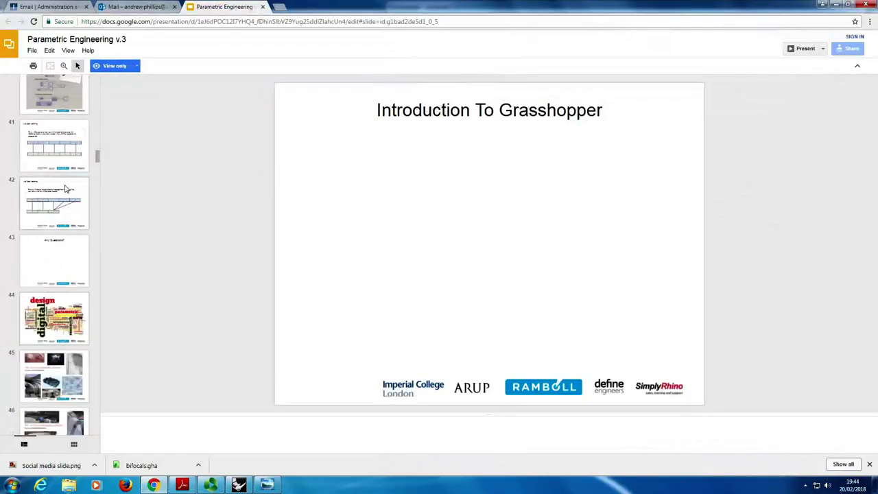
{"action": "left_click", "coordinate": [55, 145]}
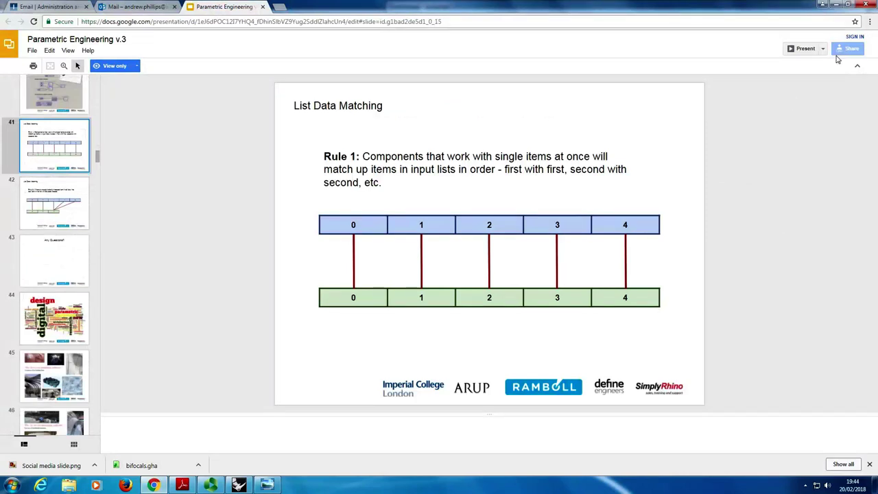
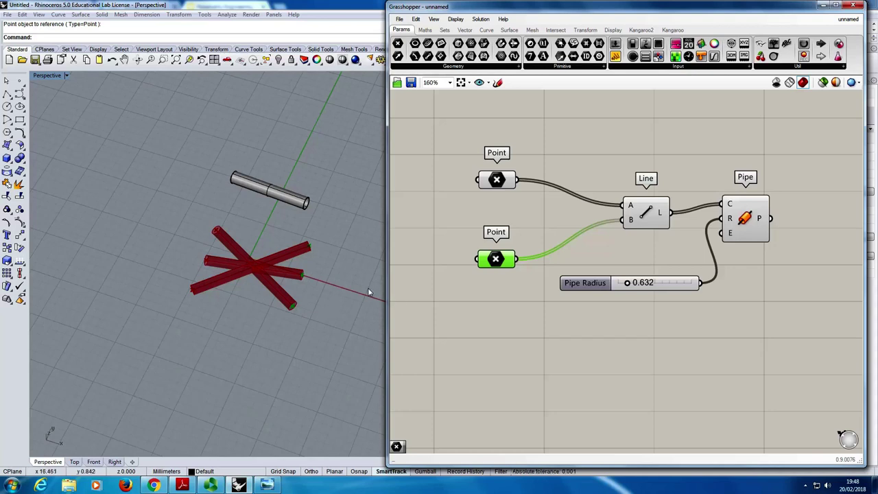
Step: Deselect the lower Point component and save the Grasshopper definition to the Desktop as LineExample
{"action": "left_click", "coordinate": [520, 212]}
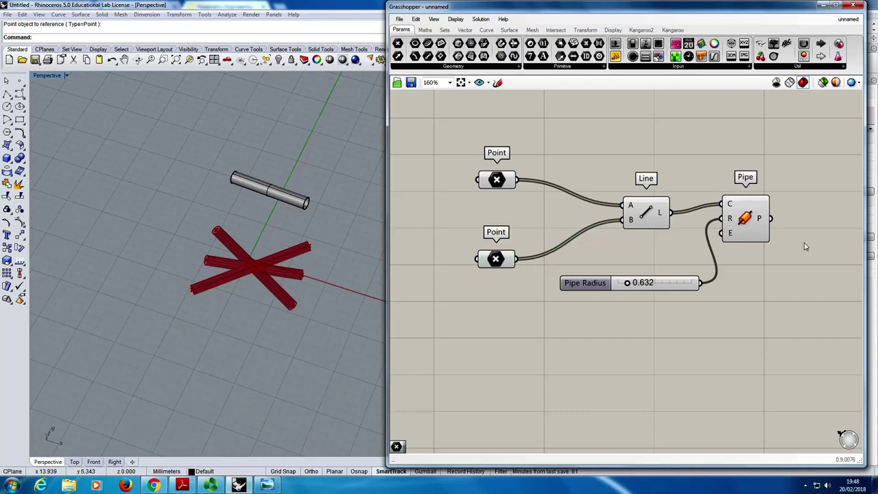
{"action": "left_click", "coordinate": [400, 20]}
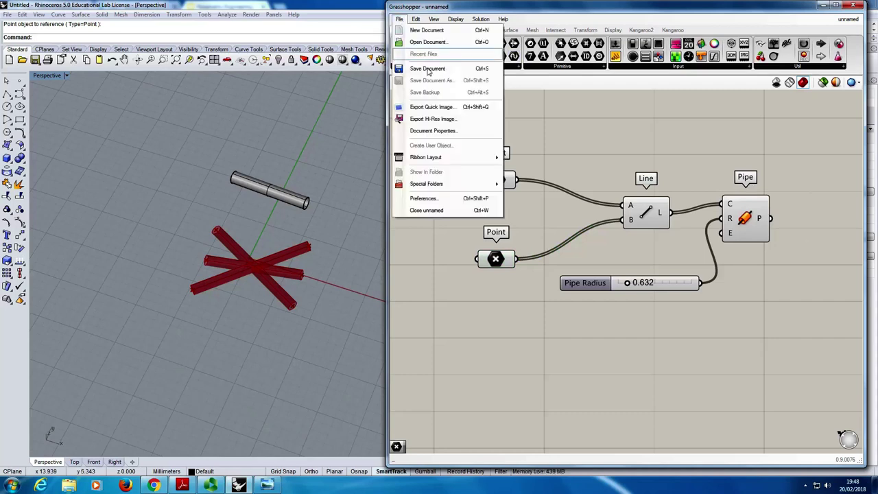
{"action": "left_click", "coordinate": [400, 19]}
{"action": "left_click", "coordinate": [399, 20]}
{"action": "left_click", "coordinate": [421, 69]}
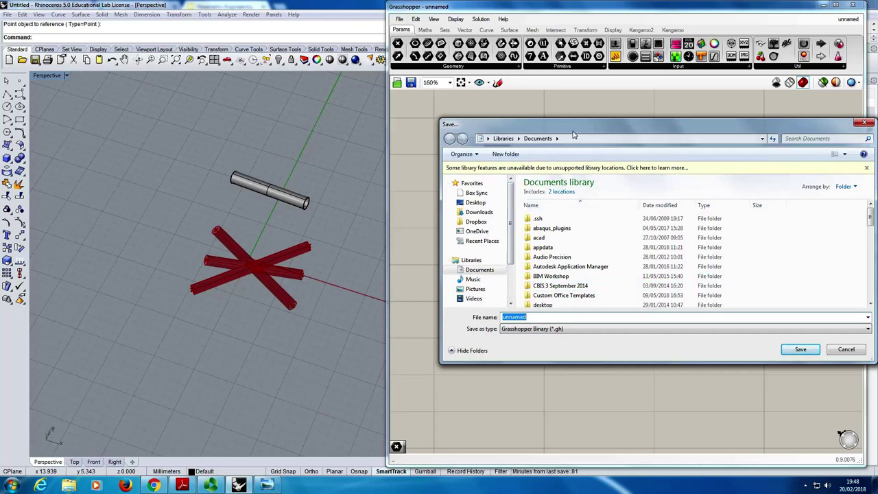
{"action": "left_click", "coordinate": [476, 202]}
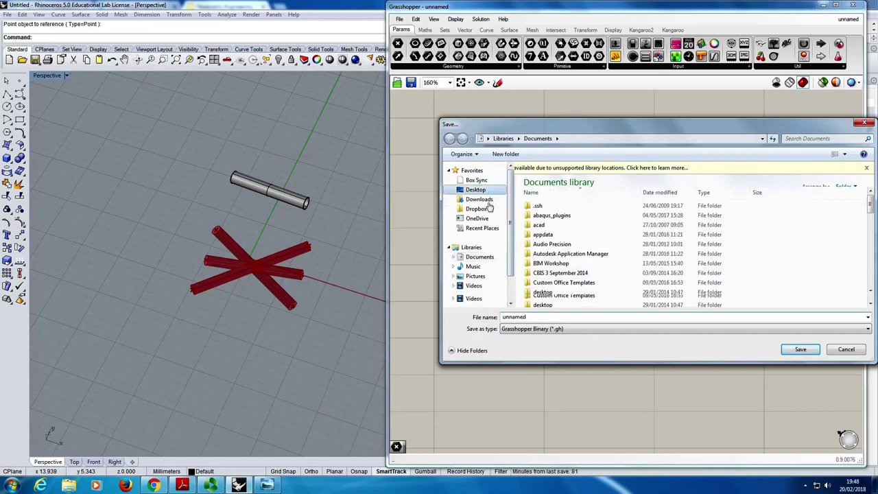
{"action": "double_click", "coordinate": [532, 317]}
{"action": "type", "text": "Lin"}
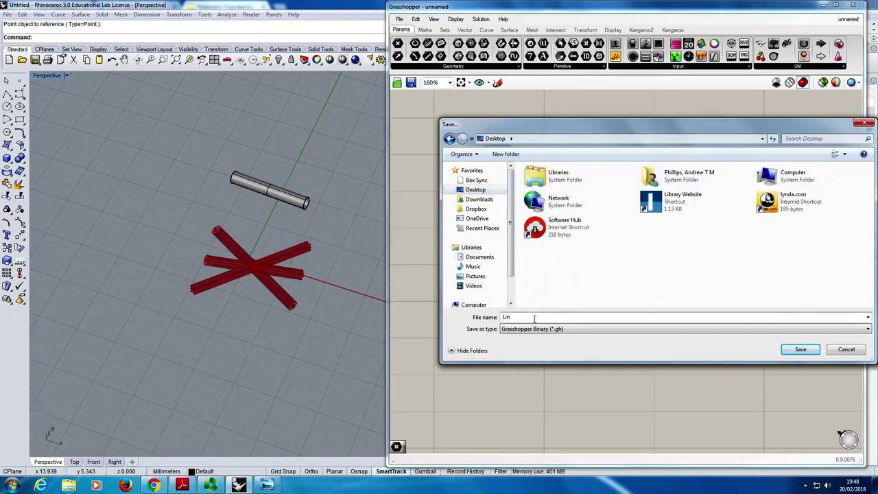
{"action": "type", "text": "eExample"}
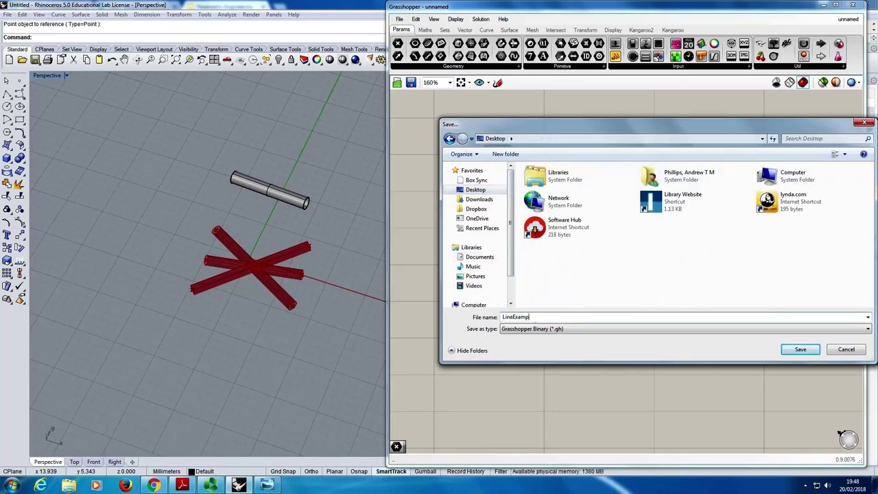
{"action": "left_click", "coordinate": [799, 350]}
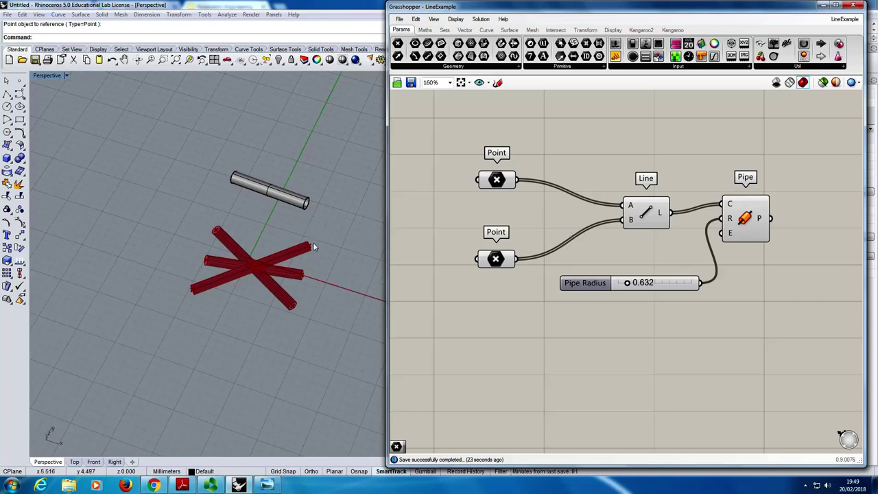
Step: Delete all Rhino objects, including the referenced points and the baked pipe
{"action": "scroll", "coordinate": [316, 240], "scroll_direction": "down", "scroll_amount": 3}
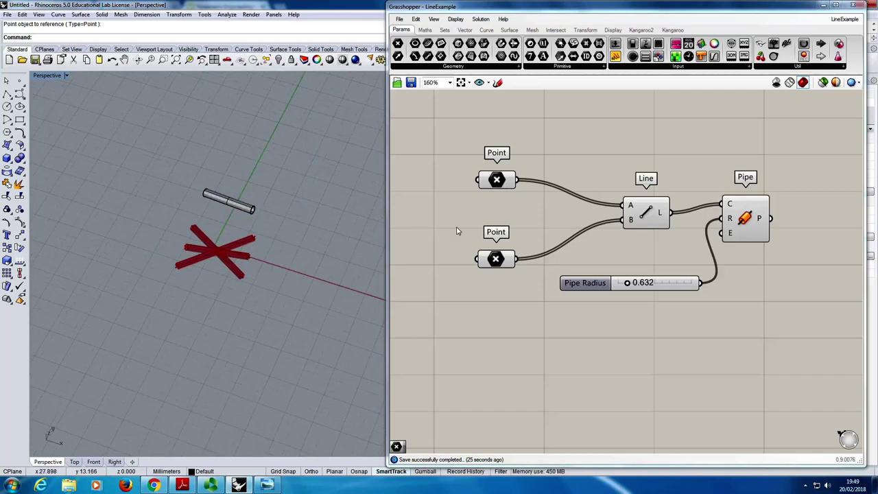
{"action": "right_click_drag", "start_coordinate": [457, 232], "coordinate": [612, 212]}
{"action": "scroll", "coordinate": [563, 237], "scroll_direction": "down", "scroll_amount": 3}
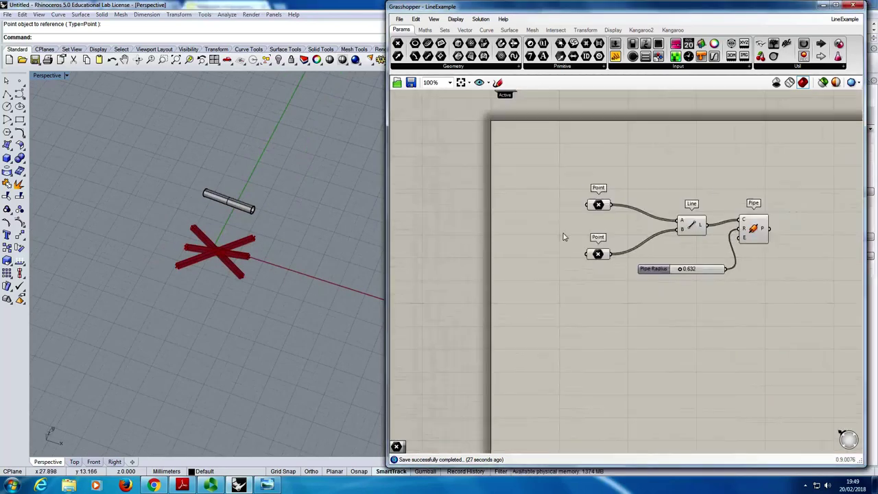
{"action": "scroll", "coordinate": [563, 236], "scroll_direction": "up", "scroll_amount": 2}
{"action": "scroll", "coordinate": [569, 248], "scroll_direction": "down", "scroll_amount": 2}
{"action": "scroll", "coordinate": [554, 244], "scroll_direction": "up", "scroll_amount": 1}
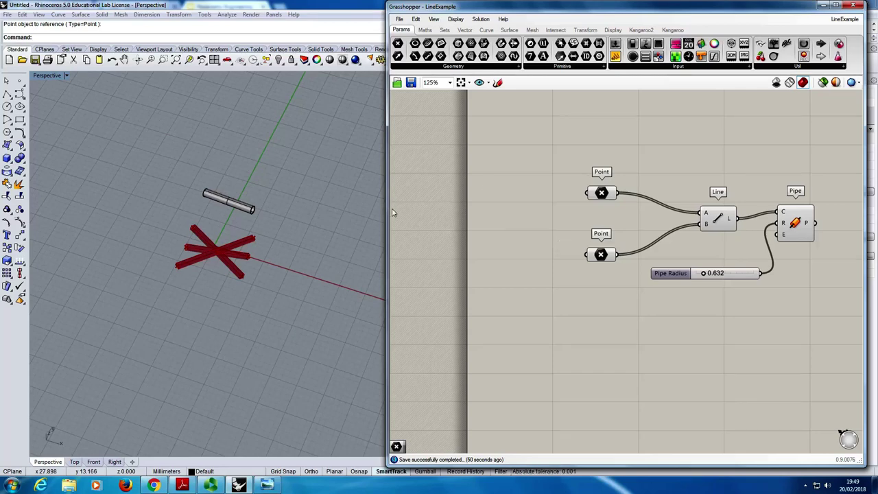
{"action": "right_click_drag", "start_coordinate": [349, 202], "coordinate": [206, 185]}
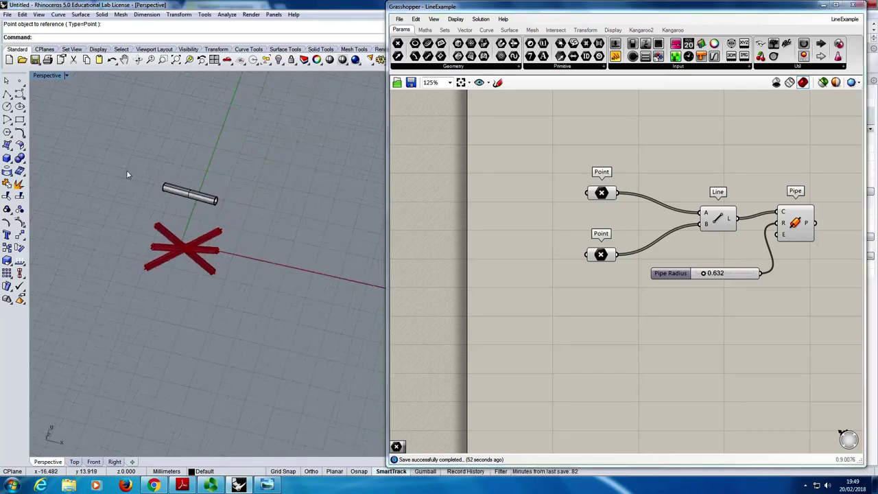
{"action": "key", "text": "ctrl+a"}
{"action": "key", "text": "Delete"}
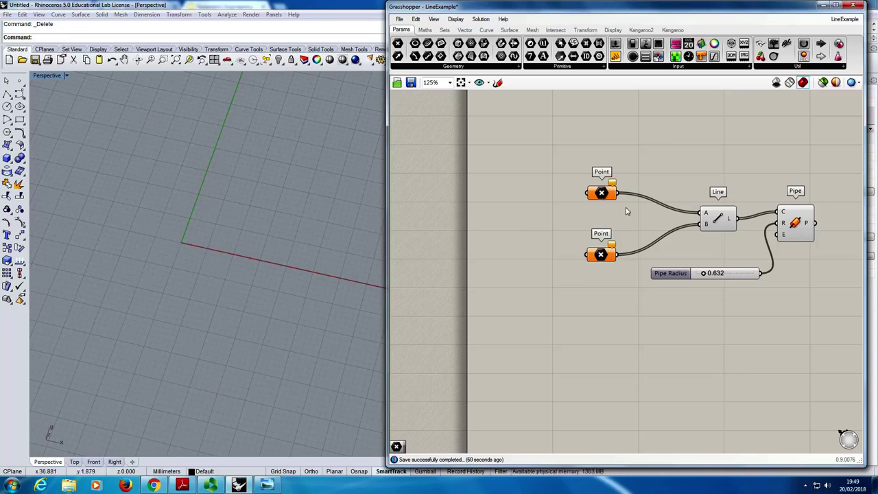
{"action": "right_click_drag", "start_coordinate": [626, 210], "coordinate": [583, 193]}
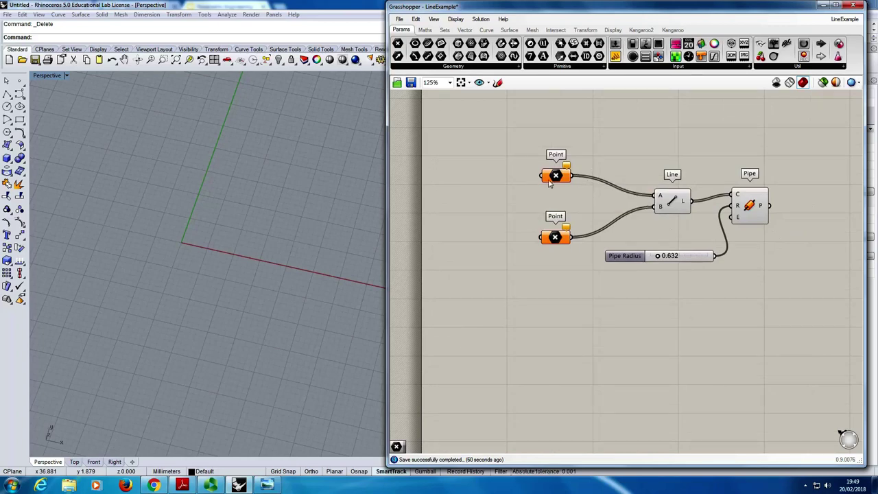
{"action": "right_click_drag", "start_coordinate": [550, 217], "coordinate": [482, 193]}
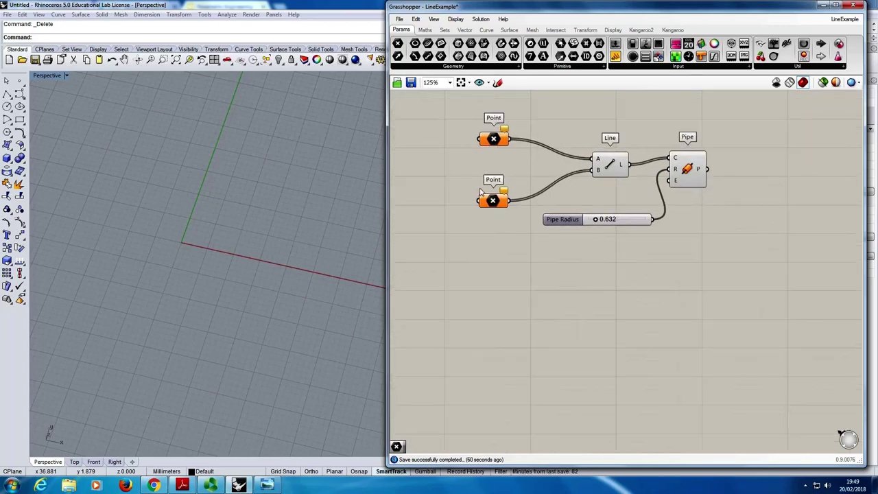
{"action": "scroll", "coordinate": [518, 190], "scroll_direction": "down", "scroll_amount": 1}
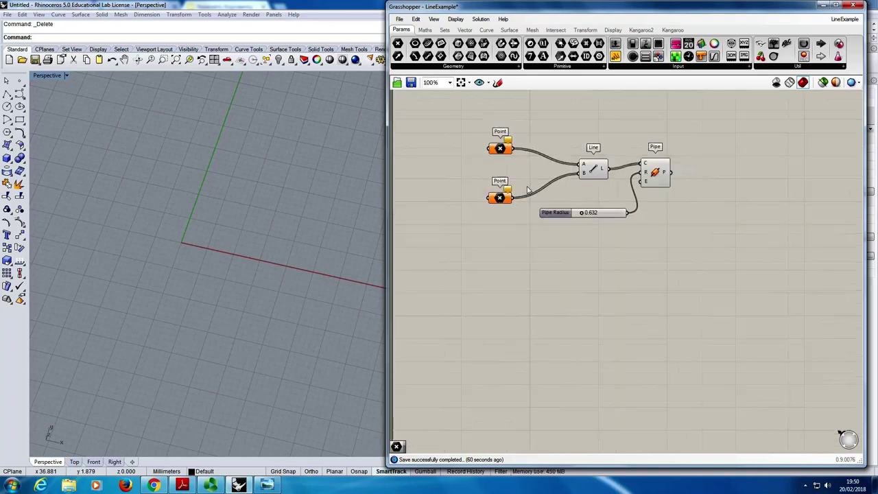
{"action": "right_click_drag", "start_coordinate": [471, 190], "coordinate": [487, 249]}
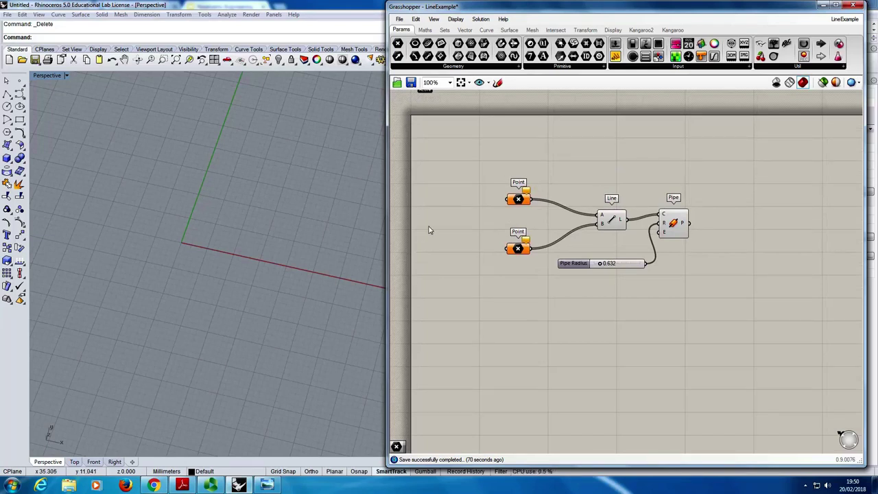
Step: Shift the whole Point, Line, Pipe and Pipe Radius group rightwards to free canvas space ahead of the Point parameters
{"action": "left_click_drag", "start_coordinate": [485, 171], "coordinate": [758, 331]}
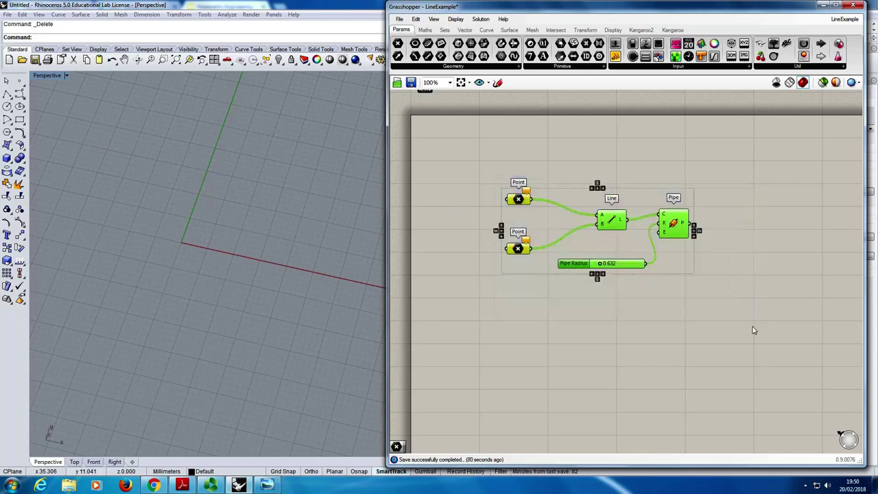
{"action": "mouse_move", "coordinate": [614, 228]}
{"action": "left_mouse_down"}
{"action": "mouse_move", "coordinate": [769, 224]}
{"action": "mouse_move", "coordinate": [623, 224]}
{"action": "left_mouse_up"}
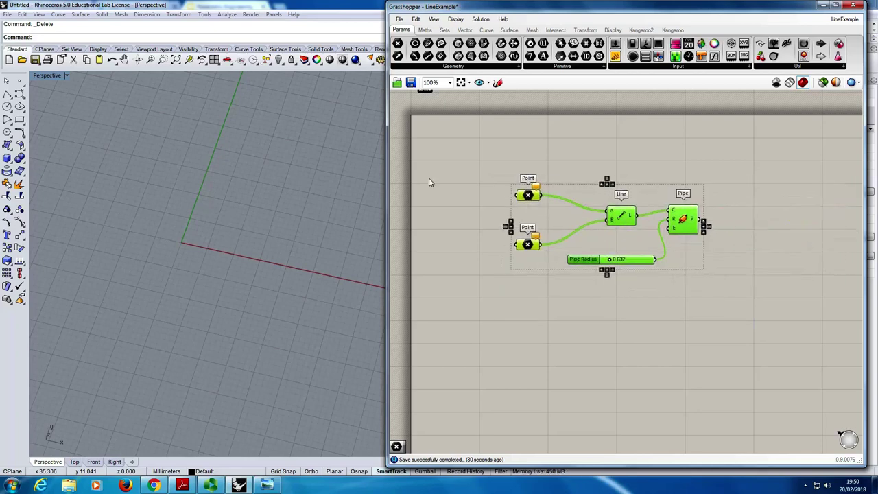
{"action": "right_click_drag", "start_coordinate": [432, 183], "coordinate": [480, 232]}
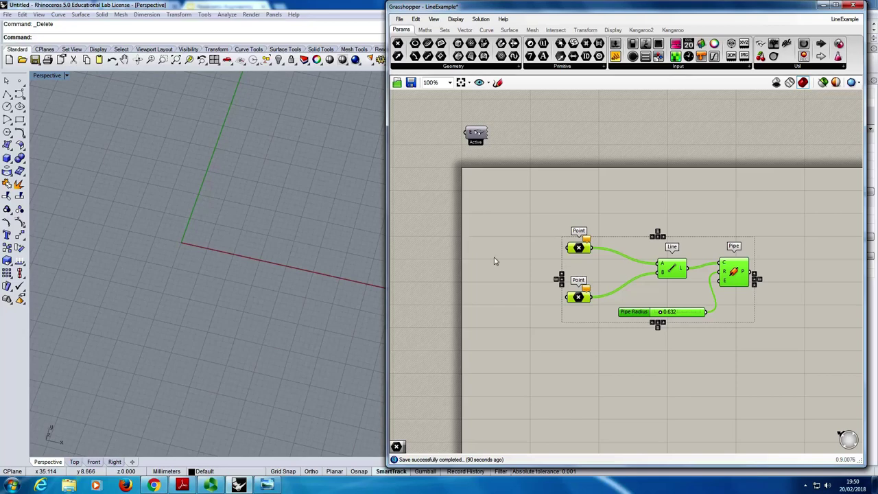
{"action": "right_click_drag", "start_coordinate": [494, 261], "coordinate": [586, 190]}
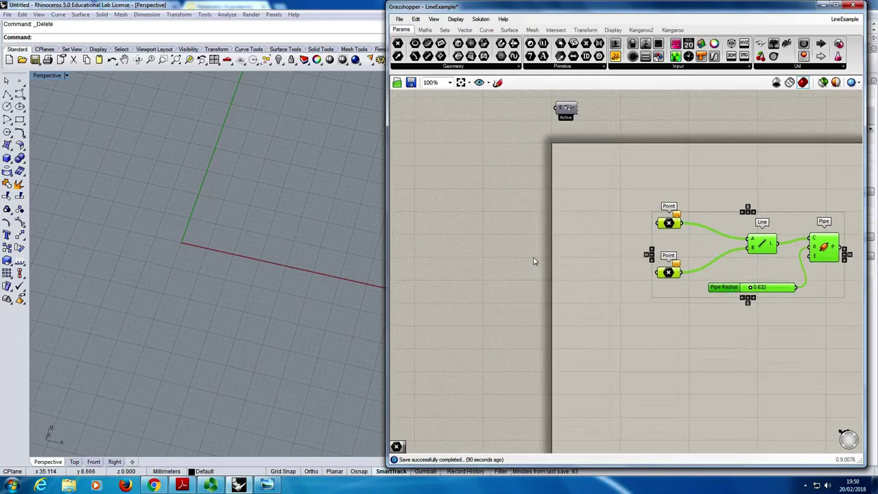
{"action": "right_click_drag", "start_coordinate": [600, 251], "coordinate": [502, 179]}
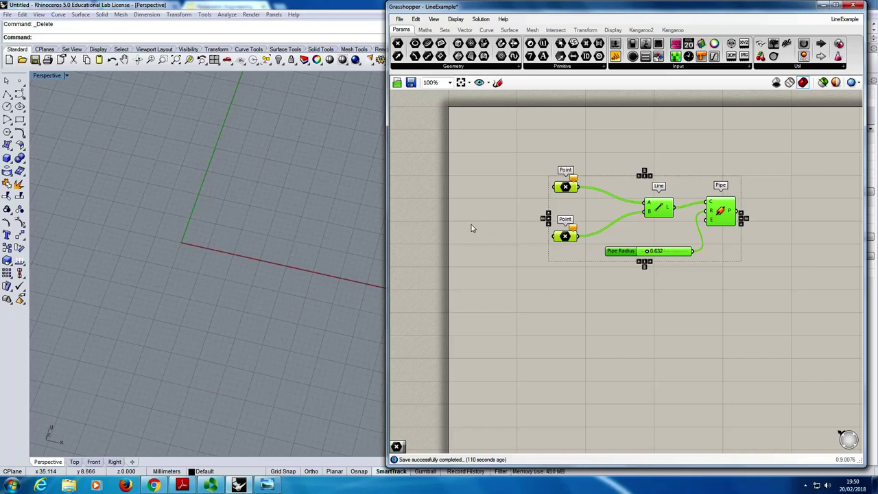
{"action": "left_click_drag", "start_coordinate": [499, 225], "coordinate": [514, 273], "text": "alt"}
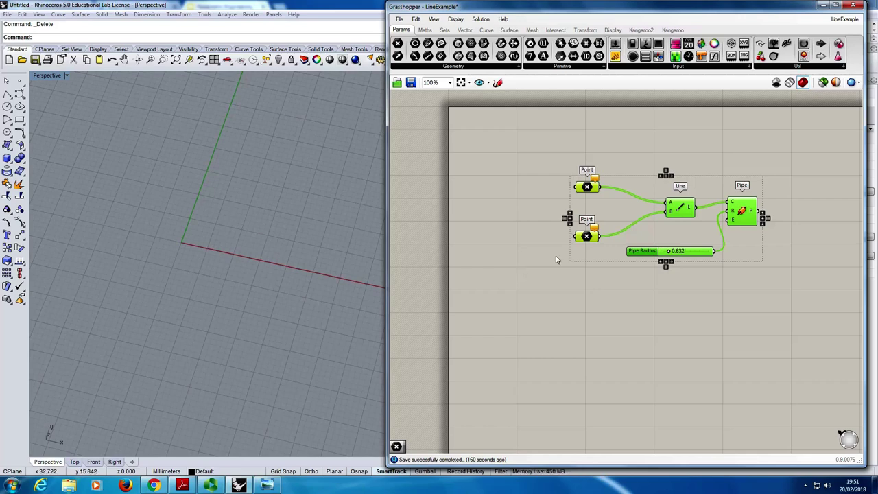
{"action": "left_click_drag", "start_coordinate": [556, 269], "coordinate": [695, 288], "text": "alt"}
{"action": "left_click", "coordinate": [556, 294]}
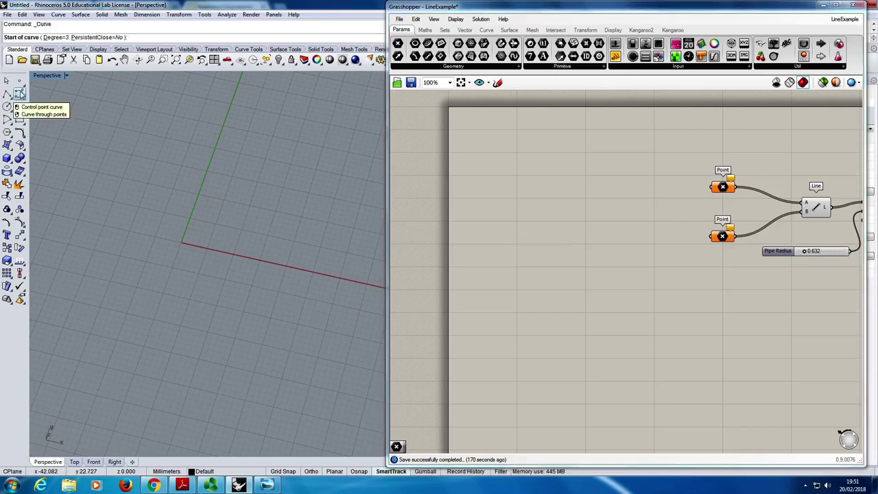
Step: Draw a wavy degree-3 control point curve in the Perspective viewport, running roughly along the green axis on its left side
{"action": "left_click", "coordinate": [19, 94]}
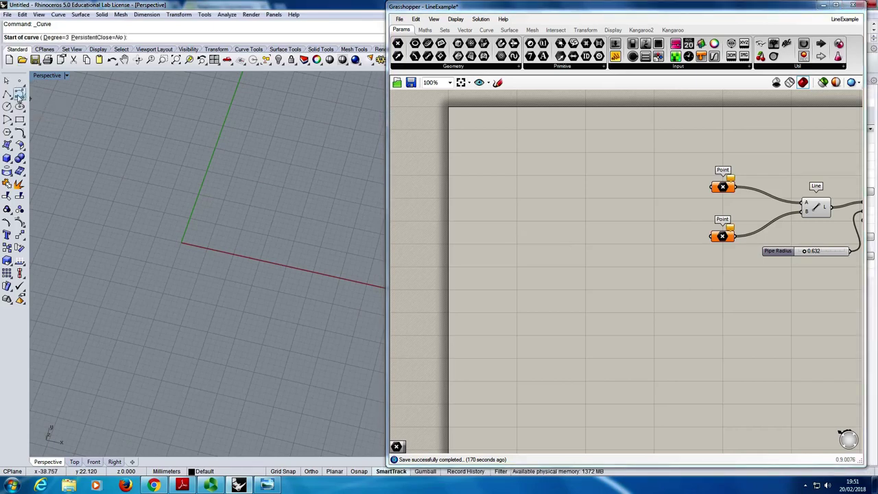
{"action": "left_click", "coordinate": [96, 288]}
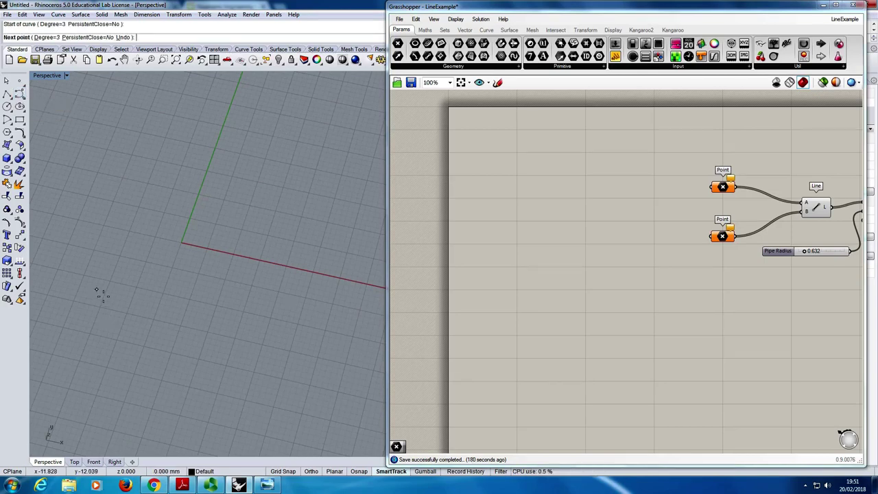
{"action": "left_click", "coordinate": [147, 242]}
{"action": "left_click", "coordinate": [105, 173]}
{"action": "left_click", "coordinate": [213, 83]}
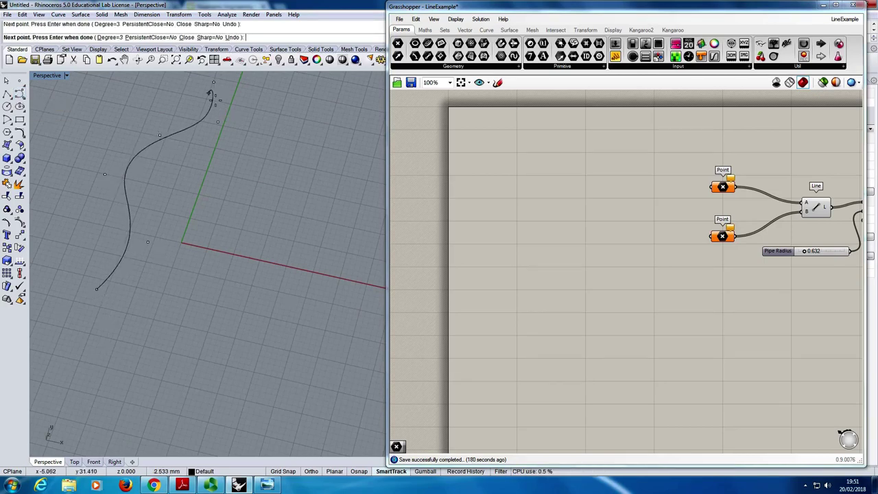
{"action": "key", "text": "Return"}
Step: Draw a second wavy control point curve roughly parallel to the first, passing close to the origin and crossing the green axis
{"action": "key", "text": "Return"}
{"action": "left_click", "coordinate": [150, 305]}
{"action": "left_click", "coordinate": [171, 227]}
{"action": "left_click", "coordinate": [209, 214]}
{"action": "left_click", "coordinate": [245, 190]}
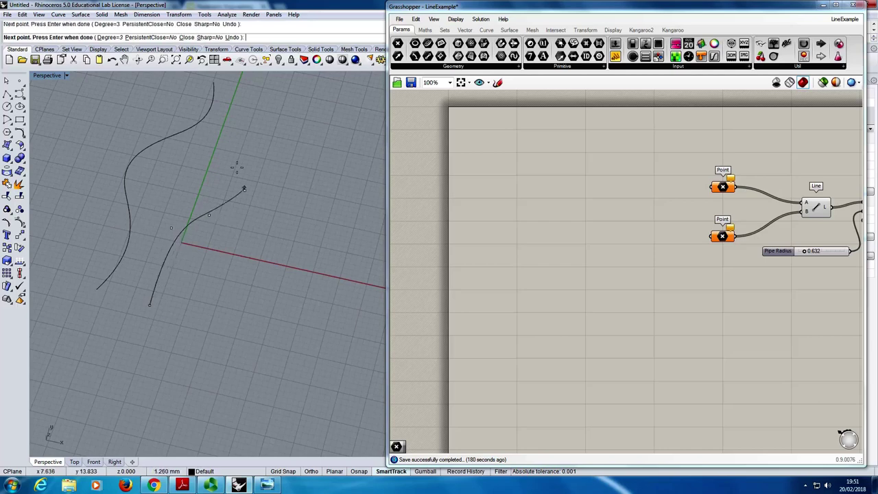
{"action": "left_click", "coordinate": [221, 148]}
{"action": "left_click", "coordinate": [257, 103]}
{"action": "key", "text": "Return"}
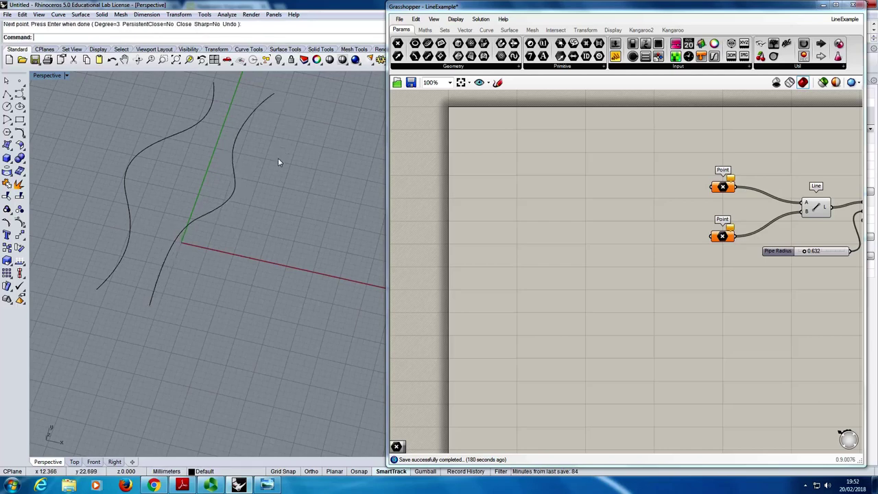
{"action": "right_click_drag", "start_coordinate": [192, 285], "coordinate": [219, 265]}
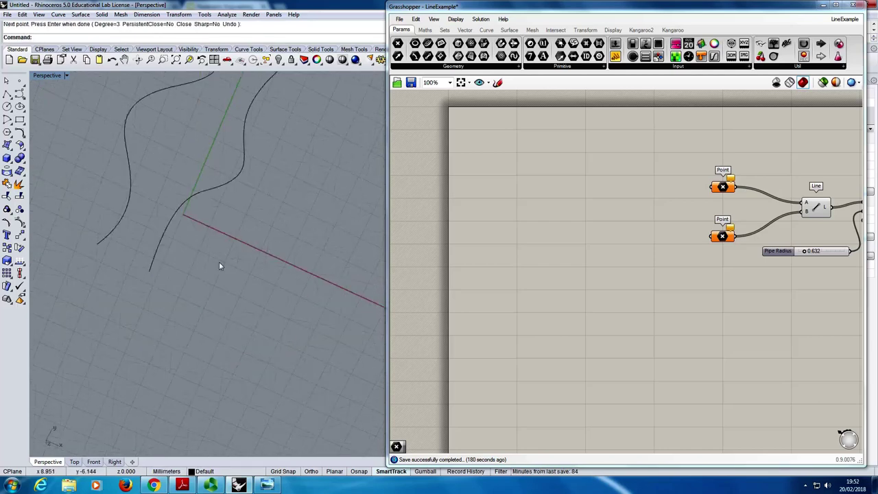
{"action": "right_click_drag", "start_coordinate": [252, 204], "coordinate": [254, 301]}
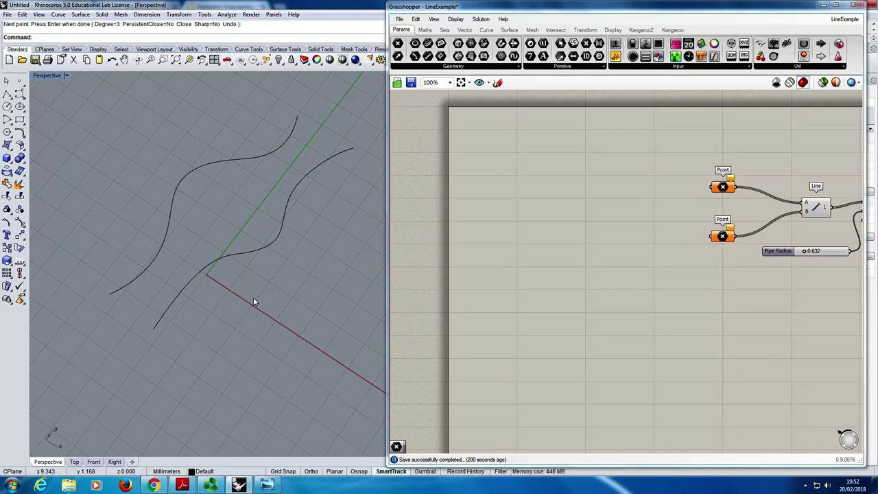
Step: Add two Curve parameters to the Grasshopper canvas, one above the other, in the free space before the Point components
{"action": "right_click_drag", "start_coordinate": [806, 196], "coordinate": [758, 180]}
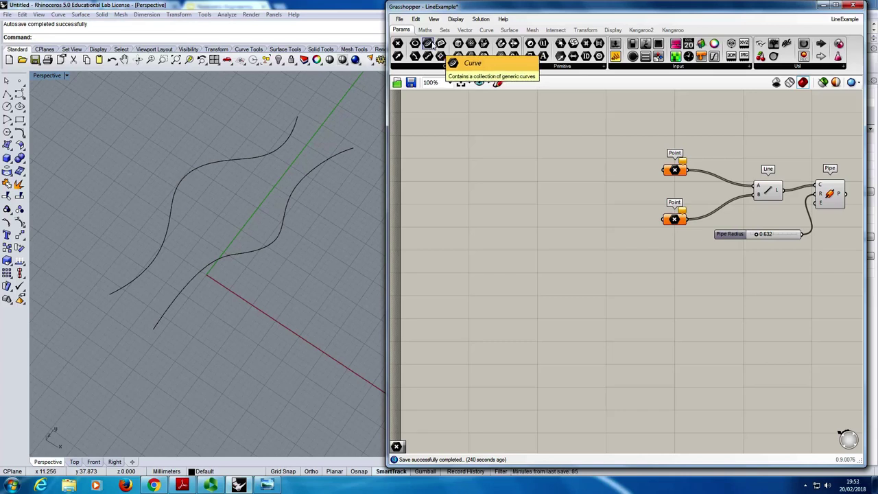
{"action": "left_click_drag", "start_coordinate": [429, 44], "coordinate": [494, 157]}
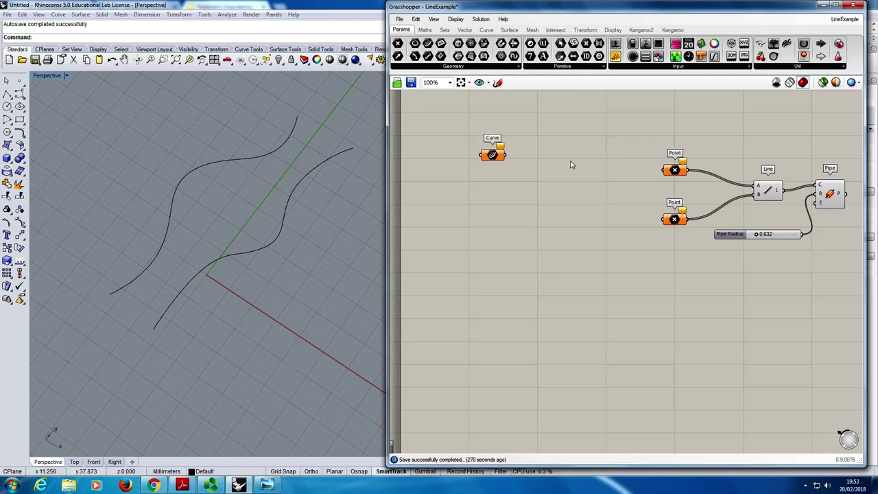
{"action": "double_click", "coordinate": [507, 227]}
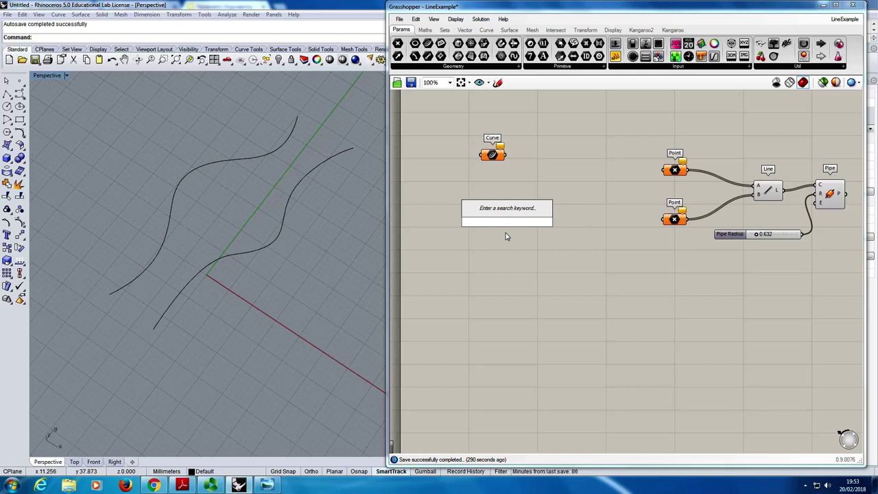
{"action": "type", "text": "Curve"}
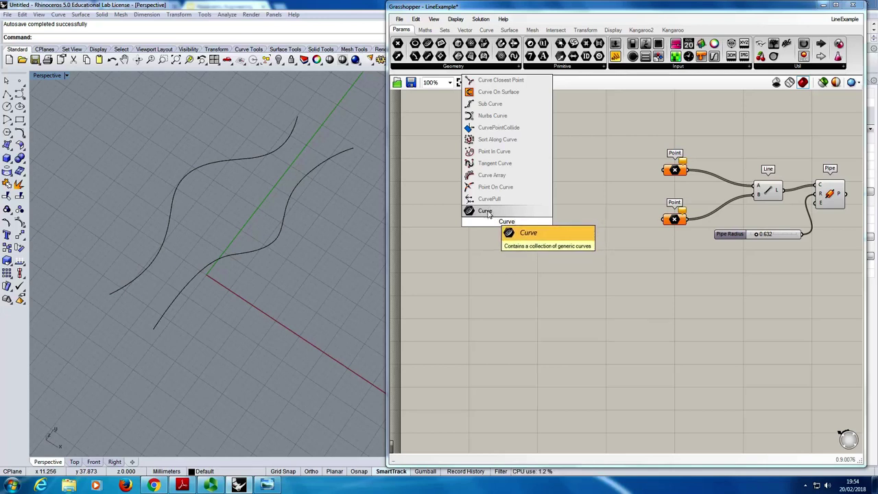
{"action": "left_click", "coordinate": [489, 211]}
{"action": "left_click", "coordinate": [494, 229]}
{"action": "left_click_drag", "start_coordinate": [494, 230], "coordinate": [489, 227]}
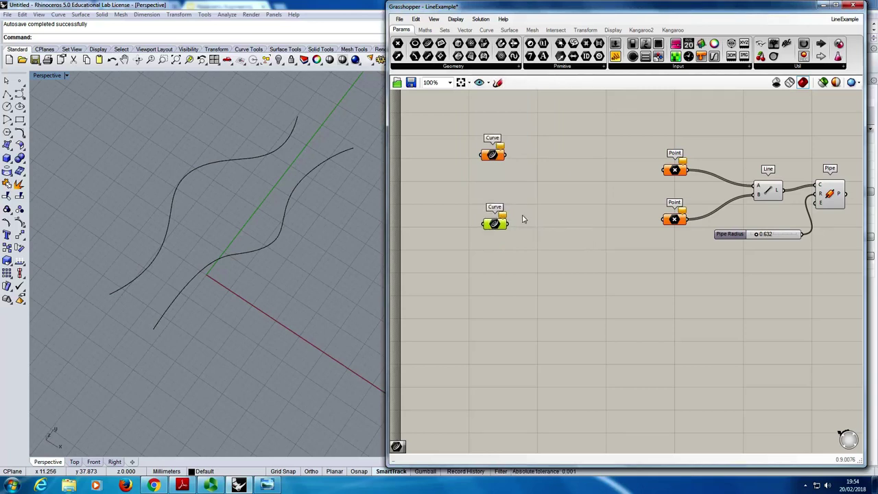
{"action": "left_click", "coordinate": [508, 238]}
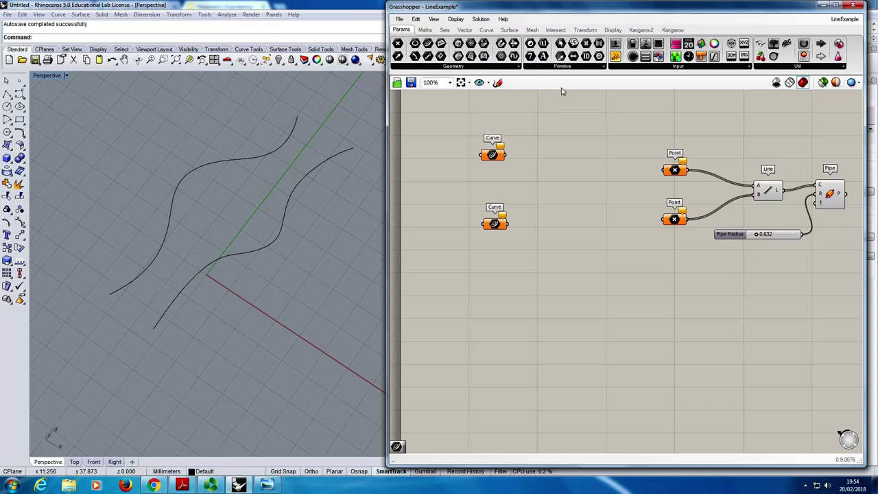
{"action": "left_click", "coordinate": [455, 67]}
{"action": "double_click", "coordinate": [580, 211]}
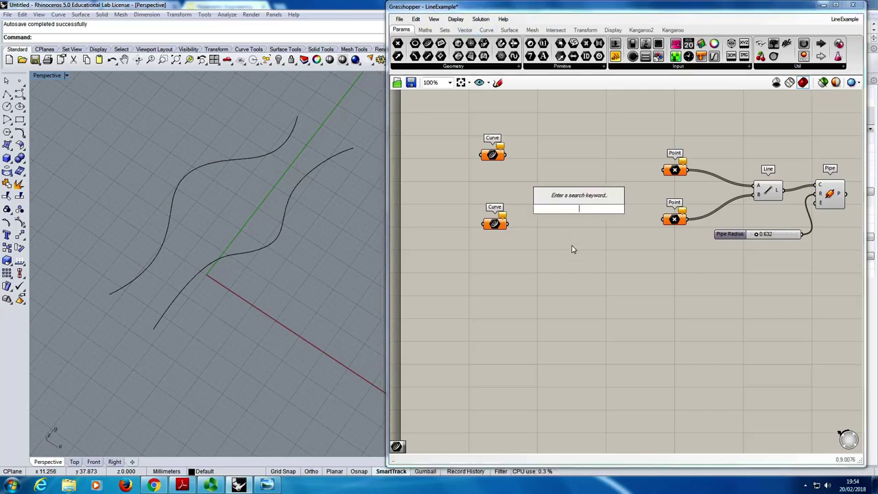
{"action": "left_click", "coordinate": [594, 171]}
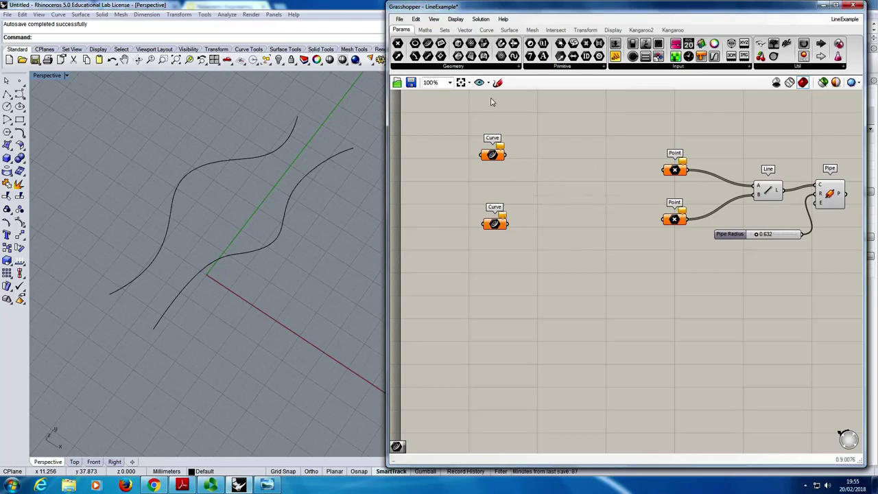
Step: Set the upper Curve parameter to one curve, referencing the first wavy Rhino curve, farther from the origin
{"action": "right_click", "coordinate": [493, 155]}
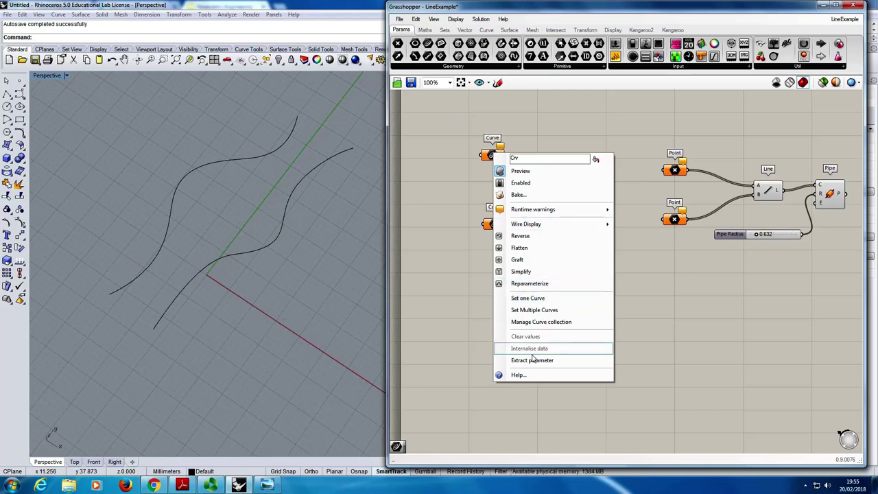
{"action": "left_click", "coordinate": [549, 299]}
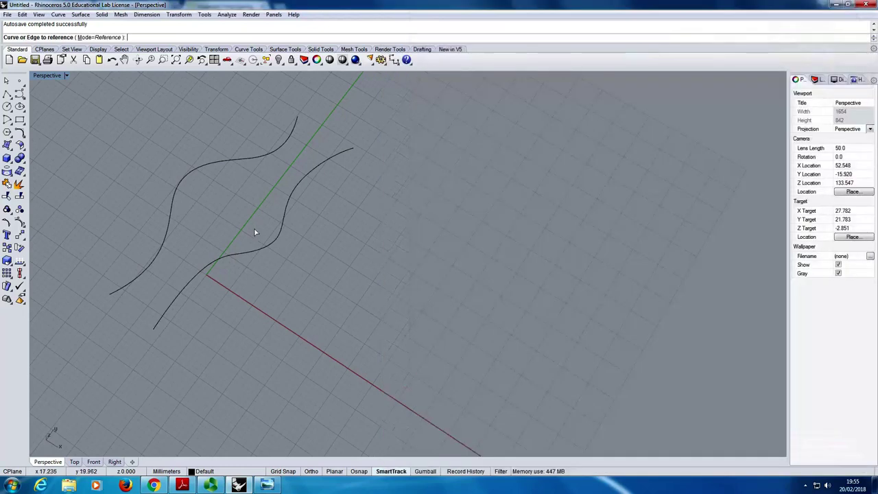
{"action": "left_click", "coordinate": [215, 163]}
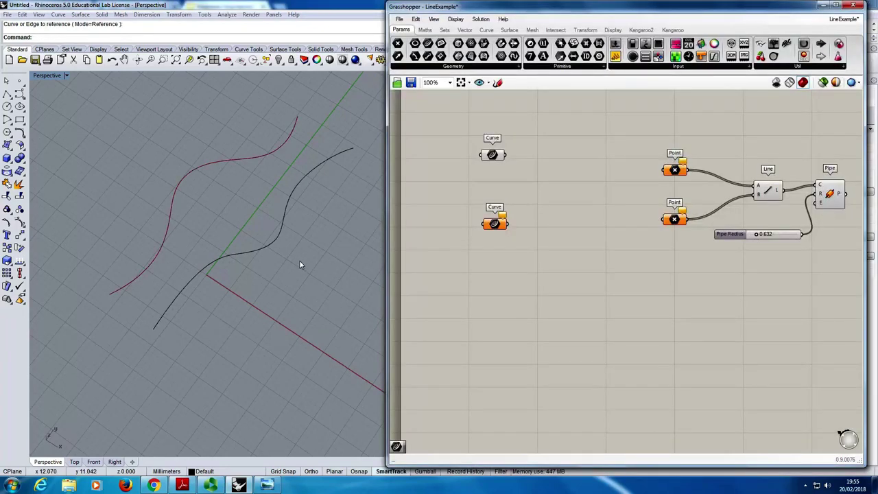
Step: Set the lower Curve parameter to one curve, referencing the second wavy Rhino curve that passes near the origin
{"action": "left_click", "coordinate": [492, 229]}
{"action": "right_click", "coordinate": [492, 229]}
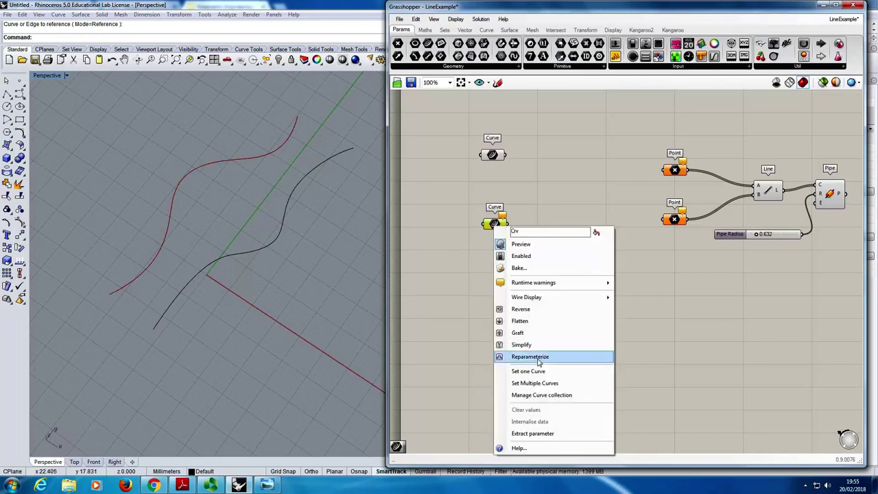
{"action": "left_click", "coordinate": [540, 371]}
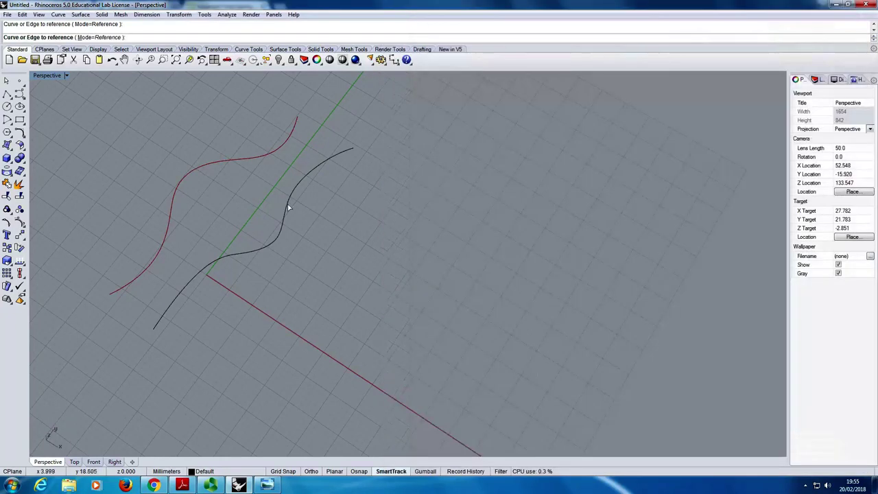
{"action": "left_click", "coordinate": [288, 206]}
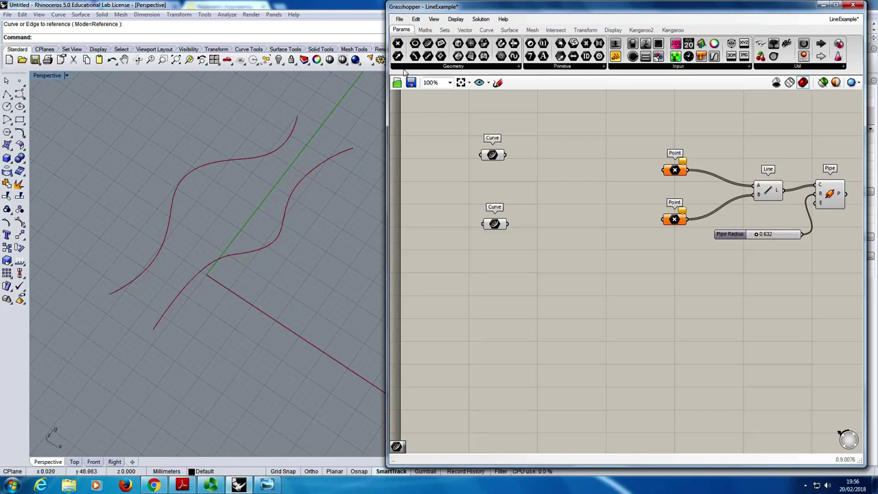
{"action": "mouse_move", "coordinate": [464, 35]}
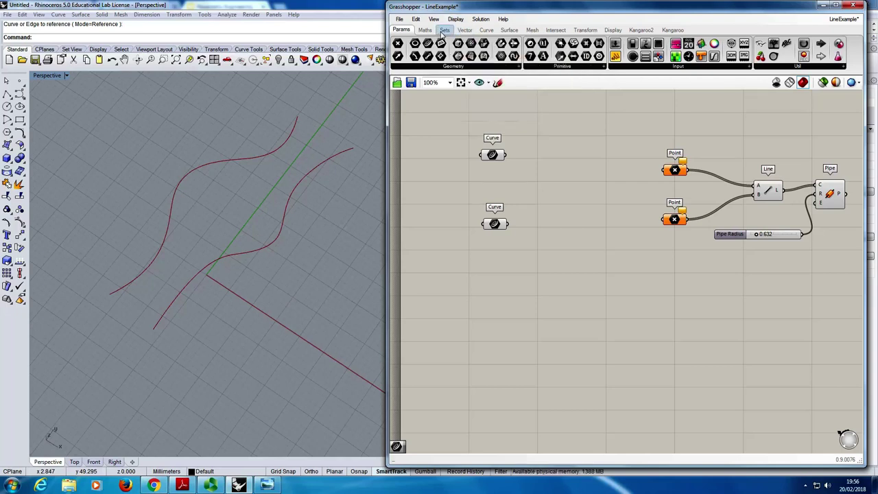
Step: Add two Divide Curve components to the canvas, one beside each Curve parameter
{"action": "left_click", "coordinate": [487, 31]}
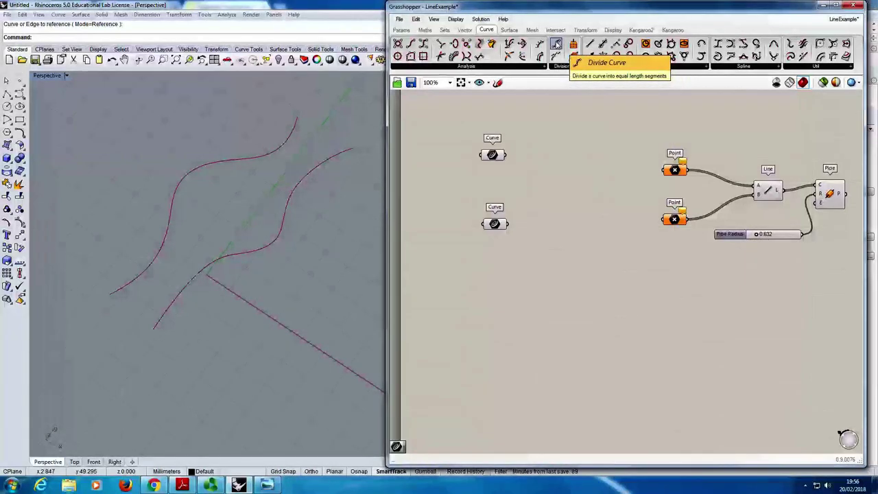
{"action": "left_click_drag", "start_coordinate": [557, 44], "coordinate": [578, 162]}
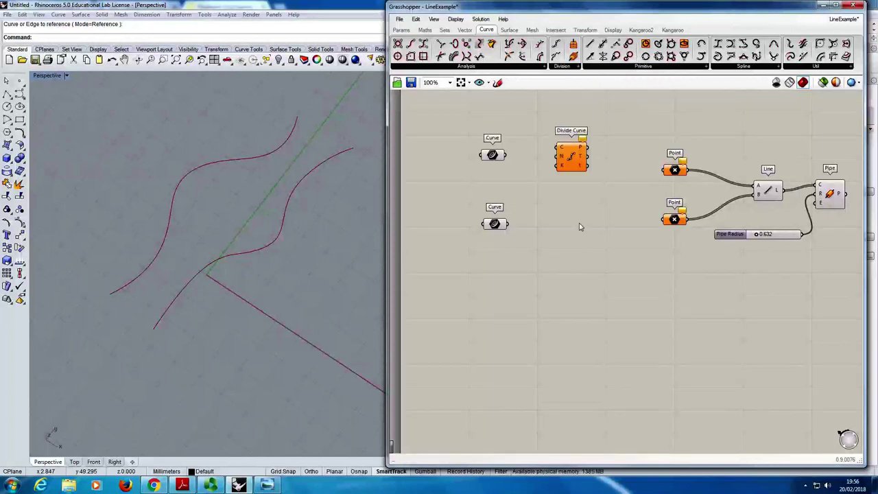
{"action": "double_click", "coordinate": [579, 227]}
{"action": "type", "text": "Divi"}
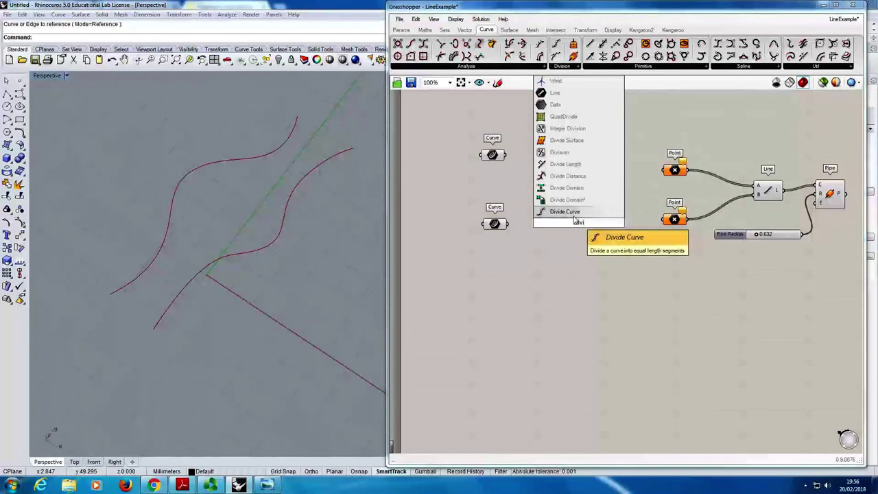
{"action": "left_click", "coordinate": [570, 212]}
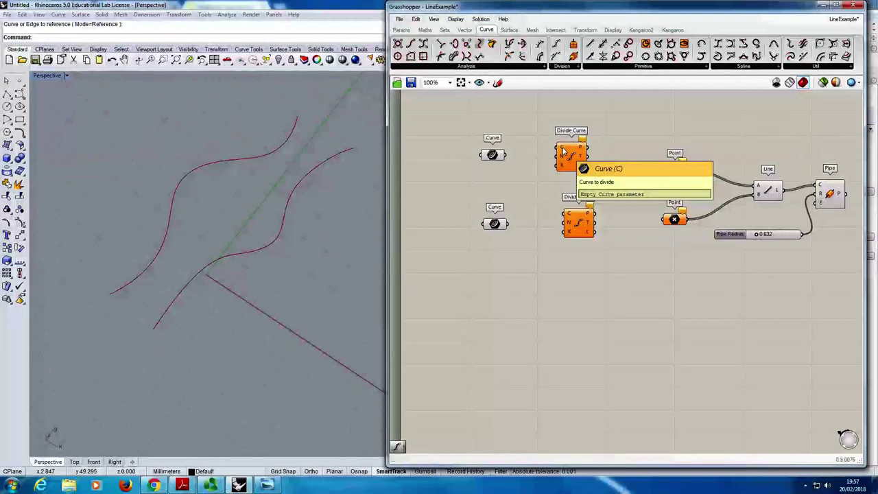
Step: Connect the upper Curve to the upper Divide Curve's curve input and its division points to the upper Point parameter
{"action": "left_click_drag", "start_coordinate": [507, 155], "coordinate": [560, 149]}
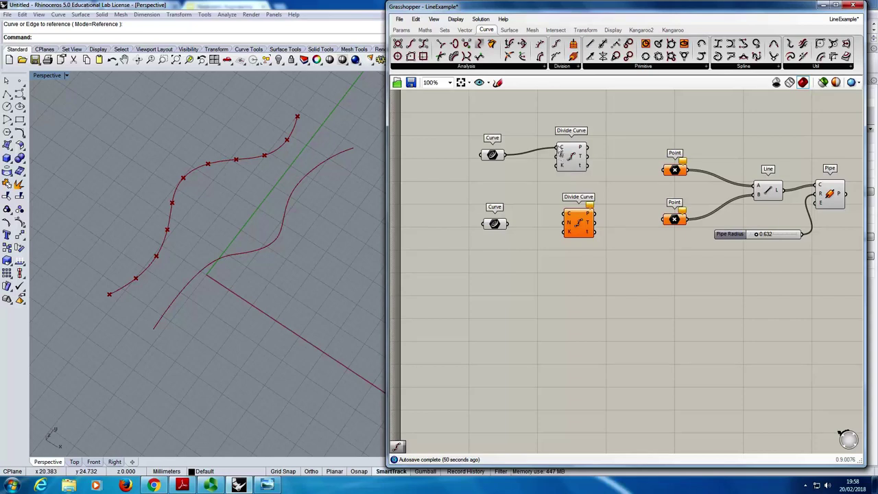
{"action": "mouse_move", "coordinate": [562, 150]}
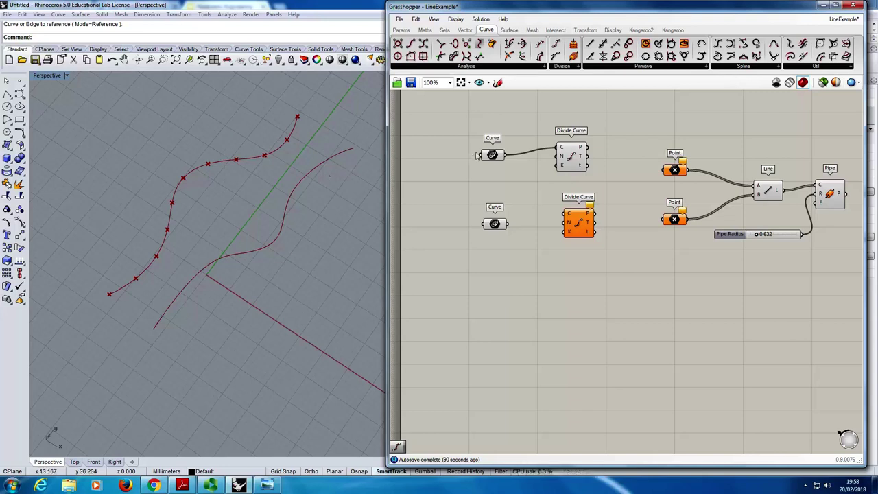
{"action": "mouse_move", "coordinate": [564, 158]}
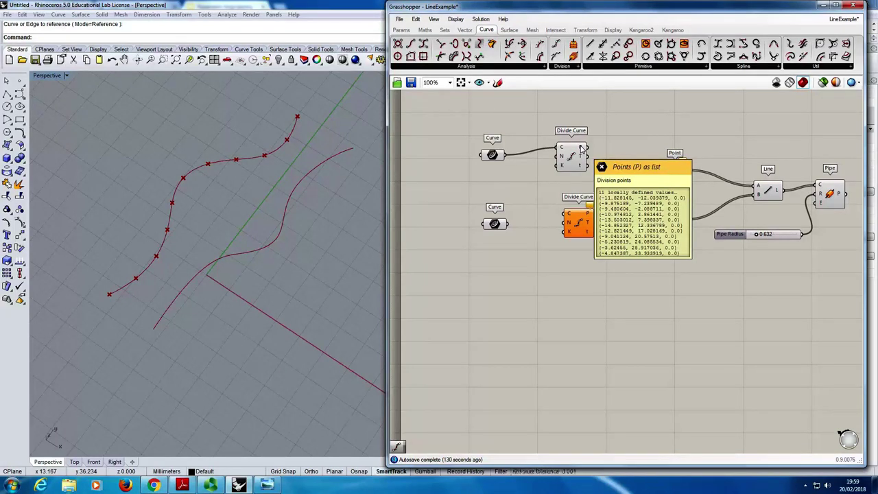
{"action": "left_click_drag", "start_coordinate": [581, 148], "coordinate": [672, 173]}
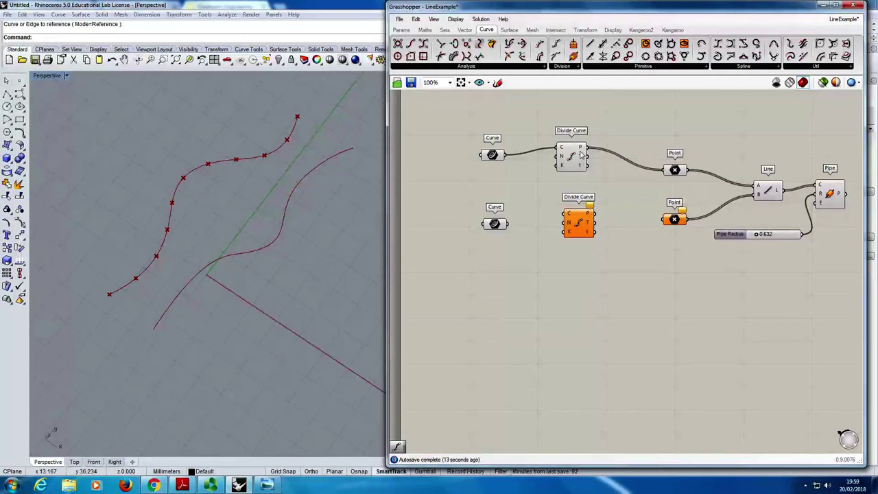
Step: Connect the lower Curve through the lower Divide Curve and feed its division points into the lower Point parameter
{"action": "mouse_move", "coordinate": [579, 153]}
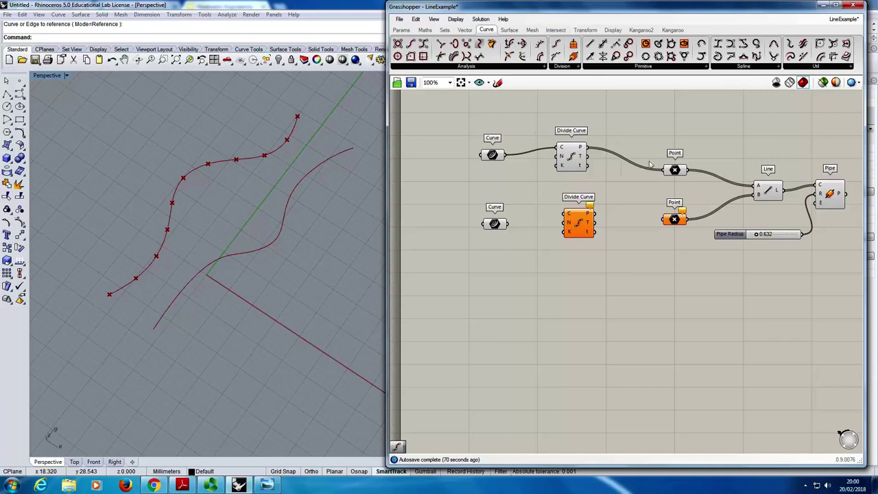
{"action": "left_click_drag", "start_coordinate": [509, 225], "coordinate": [665, 220]}
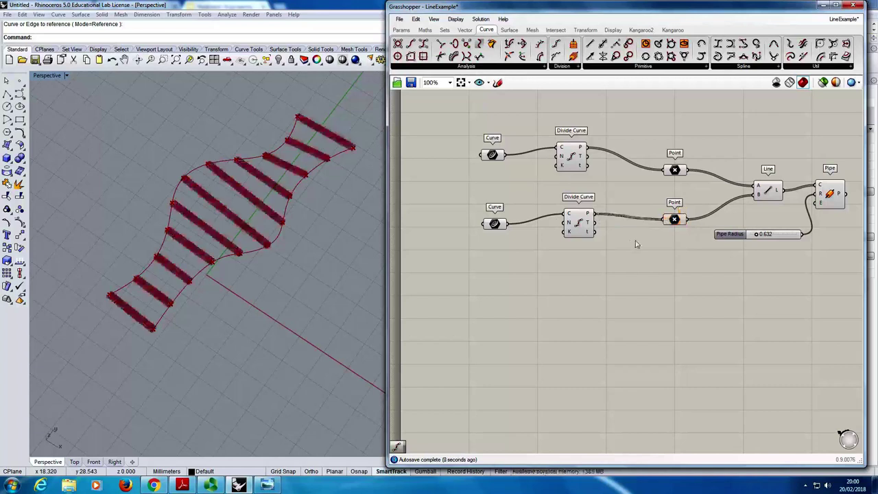
{"action": "left_click", "coordinate": [674, 219]}
{"action": "left_click", "coordinate": [458, 287]}
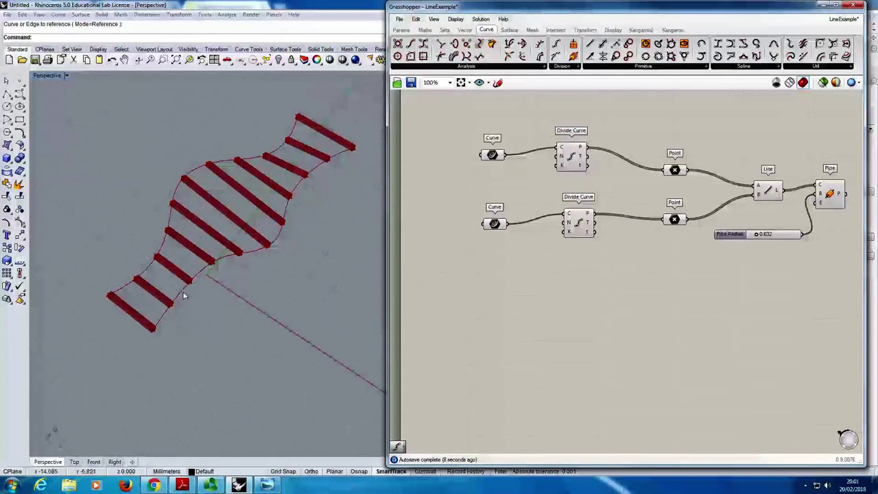
{"action": "right_click_drag", "start_coordinate": [192, 204], "coordinate": [223, 306]}
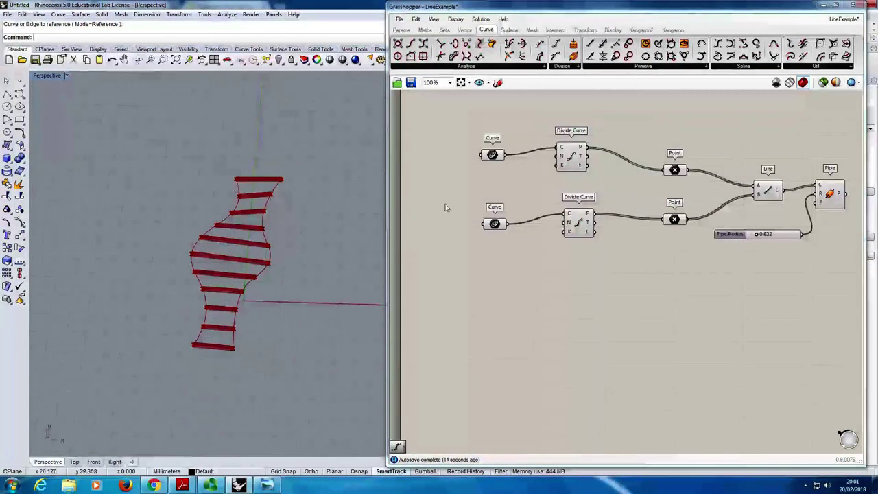
{"action": "right_click_drag", "start_coordinate": [638, 245], "coordinate": [572, 251]}
{"action": "left_click_drag", "start_coordinate": [580, 145], "coordinate": [838, 310]}
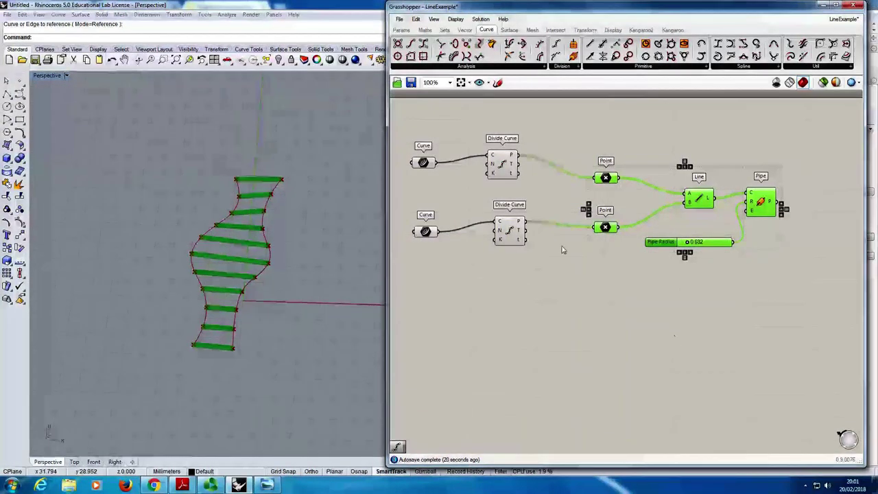
{"action": "left_click_drag", "start_coordinate": [401, 131], "coordinate": [566, 276]}
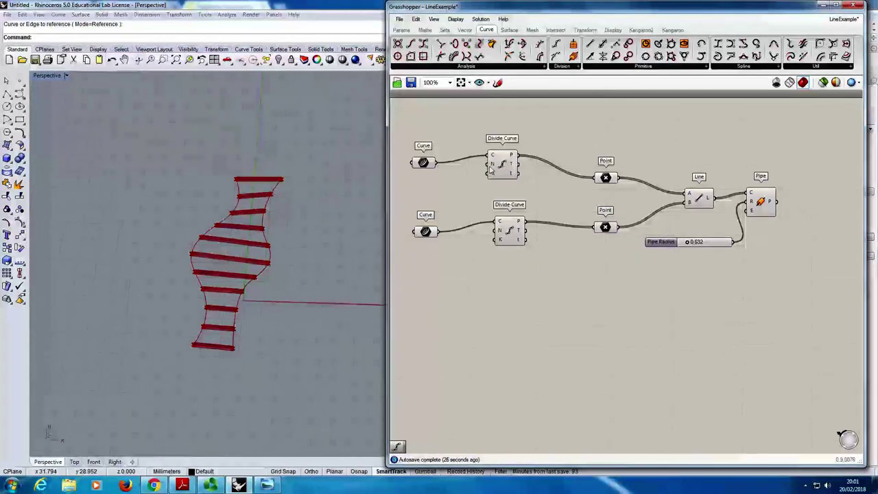
Step: Add a Number Slider between the two Curve parameters and connect it to the upper Divide Curve's segment count (N) input
{"action": "mouse_move", "coordinate": [495, 165]}
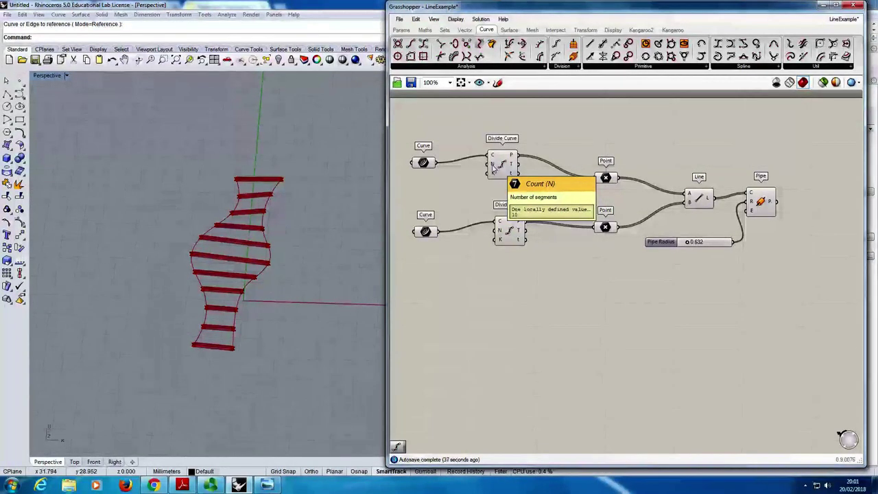
{"action": "left_click", "coordinate": [401, 30]}
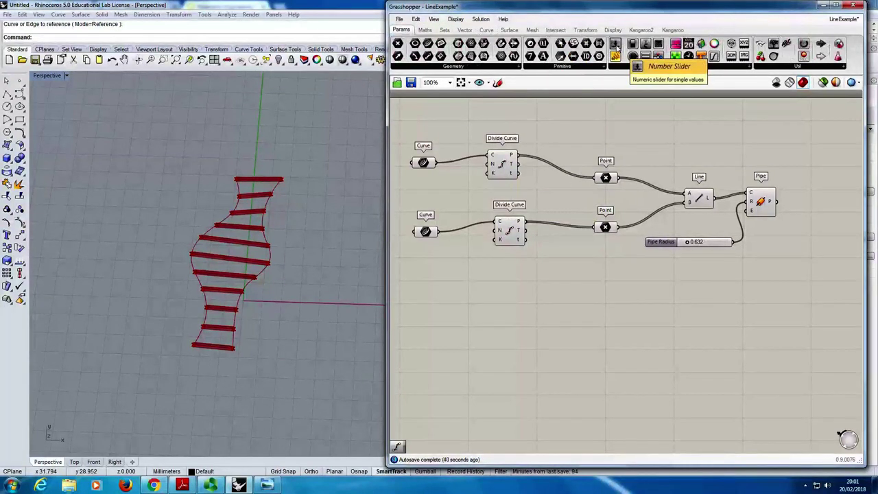
{"action": "left_click_drag", "start_coordinate": [616, 45], "coordinate": [491, 207]}
{"action": "left_click_drag", "start_coordinate": [439, 200], "coordinate": [439, 199]}
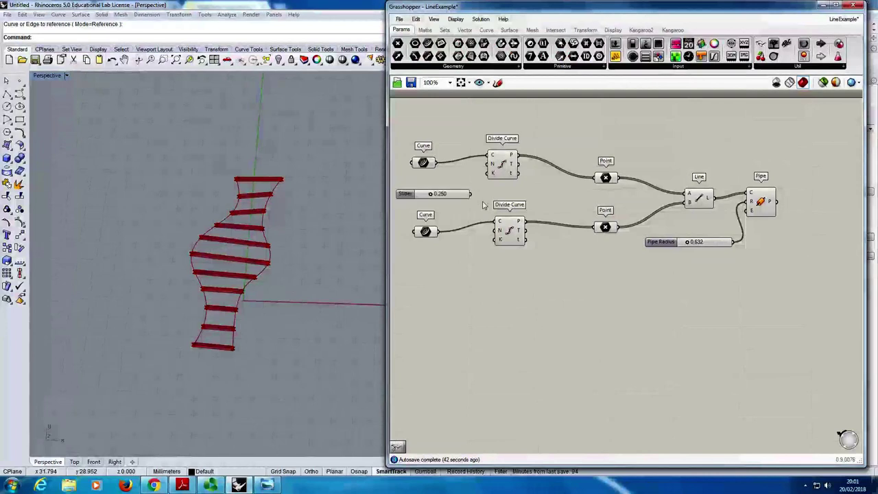
{"action": "right_click_drag", "start_coordinate": [476, 201], "coordinate": [575, 204]}
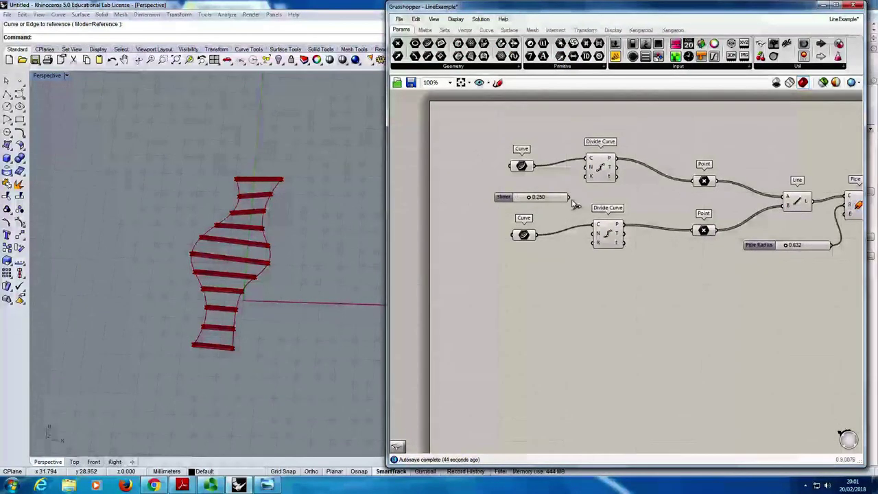
{"action": "left_click_drag", "start_coordinate": [569, 197], "coordinate": [588, 167]}
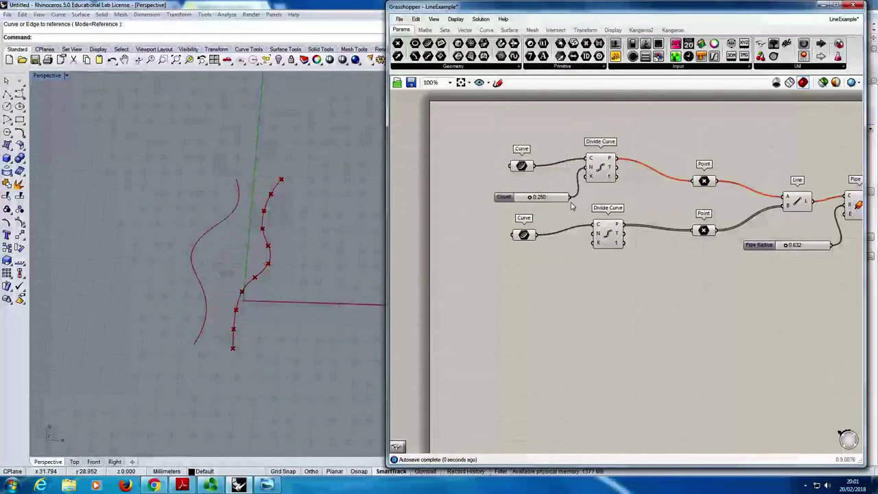
{"action": "left_click_drag", "start_coordinate": [530, 197], "coordinate": [557, 219]}
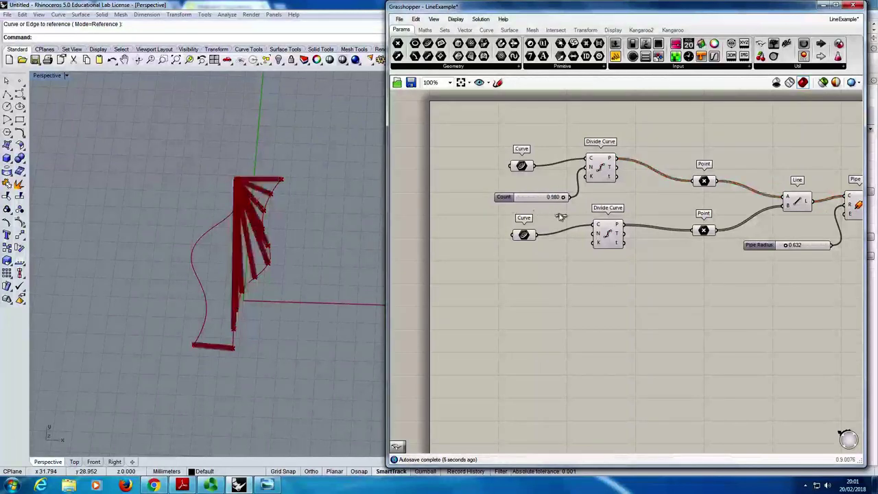
Step: Set the Count slider's maximum to 20 and its rounding to integer numbers
{"action": "right_click", "coordinate": [525, 199]}
{"action": "left_click", "coordinate": [572, 245]}
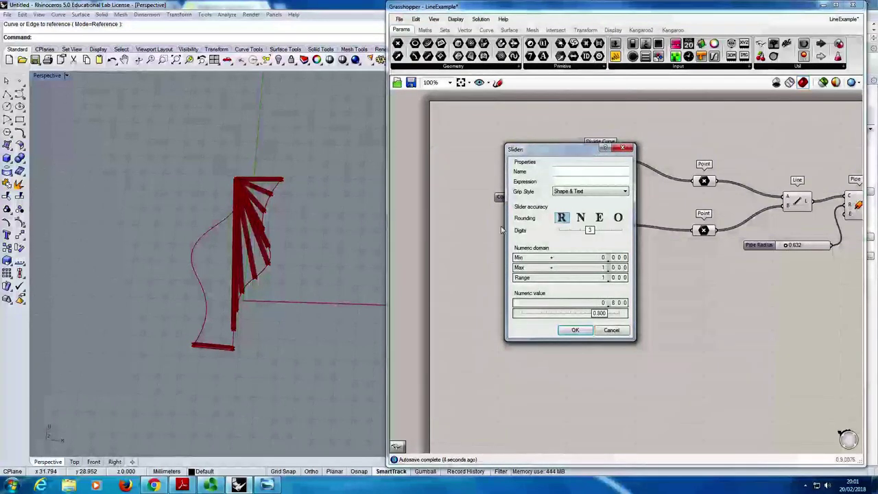
{"action": "double_click", "coordinate": [581, 268]}
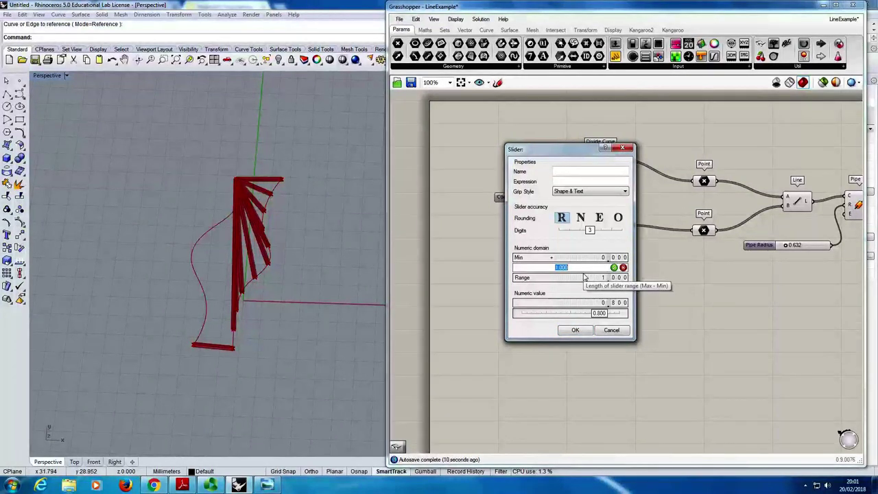
{"action": "type", "text": "20"}
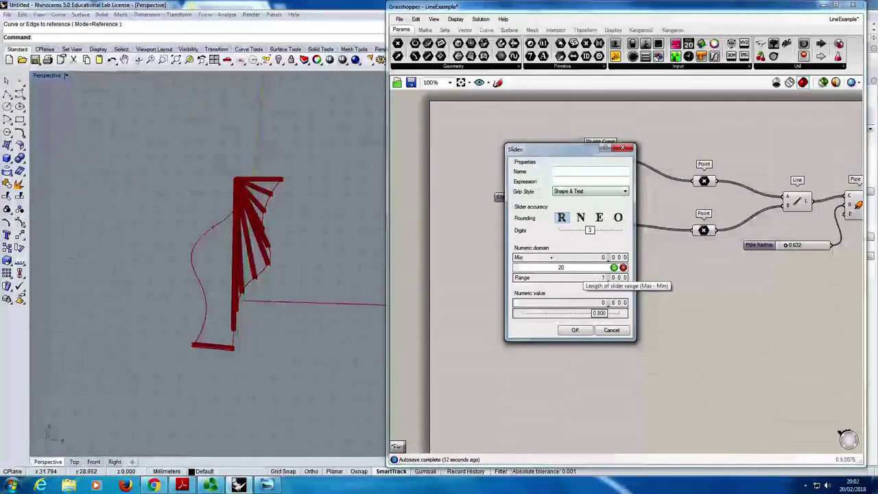
{"action": "left_click", "coordinate": [614, 268]}
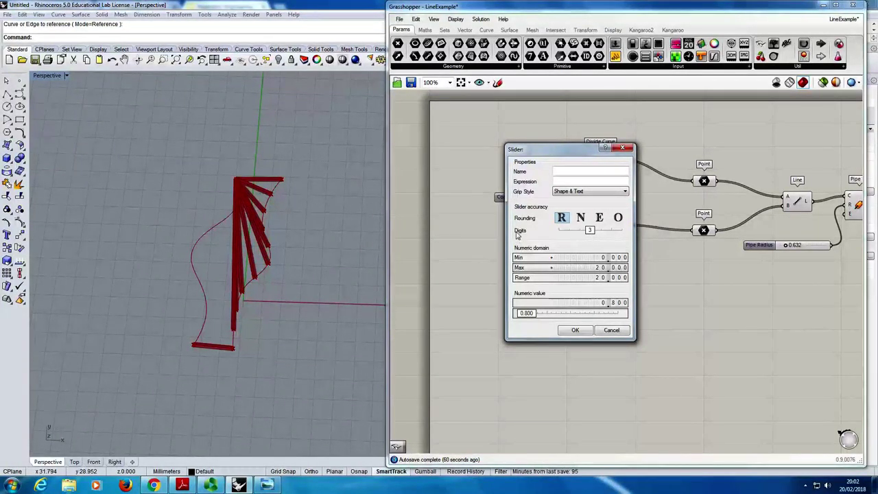
{"action": "left_click_drag", "start_coordinate": [592, 234], "coordinate": [557, 234]}
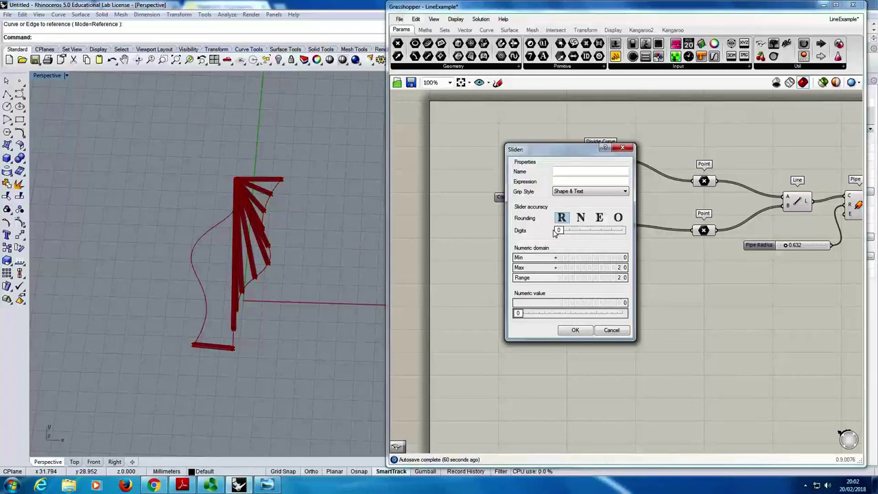
{"action": "left_click_drag", "start_coordinate": [556, 232], "coordinate": [589, 230]}
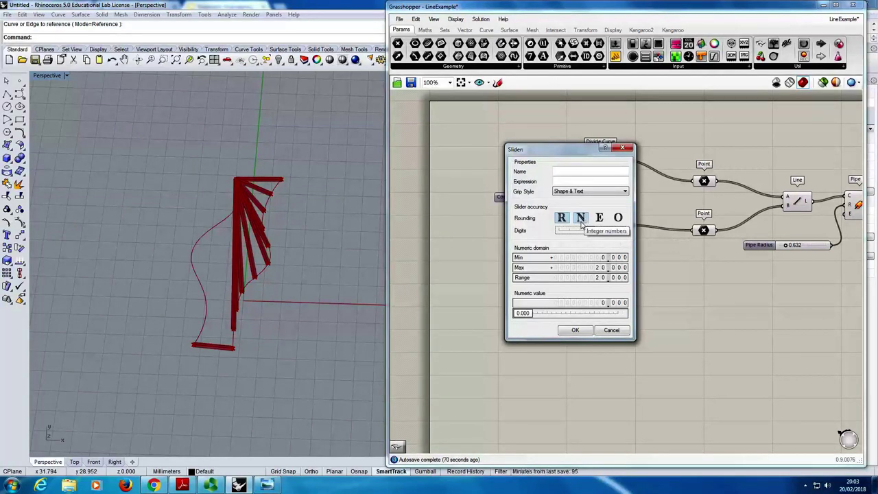
{"action": "left_click", "coordinate": [582, 219]}
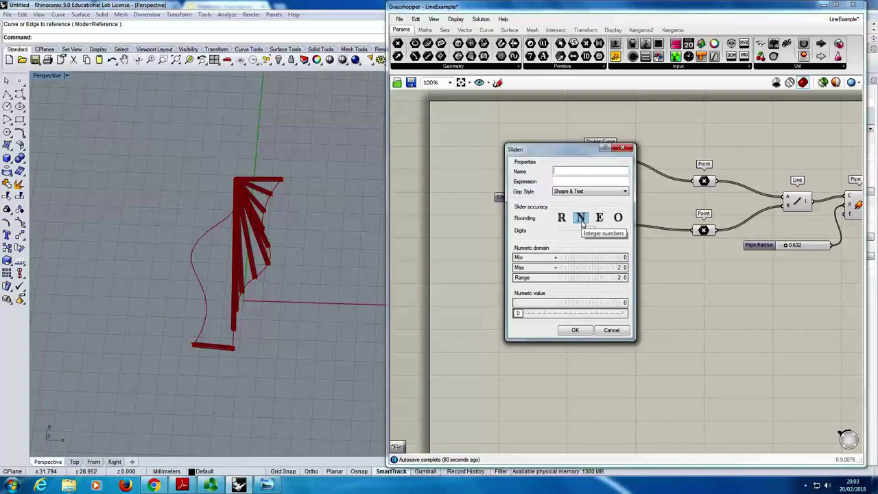
{"action": "left_click", "coordinate": [582, 218]}
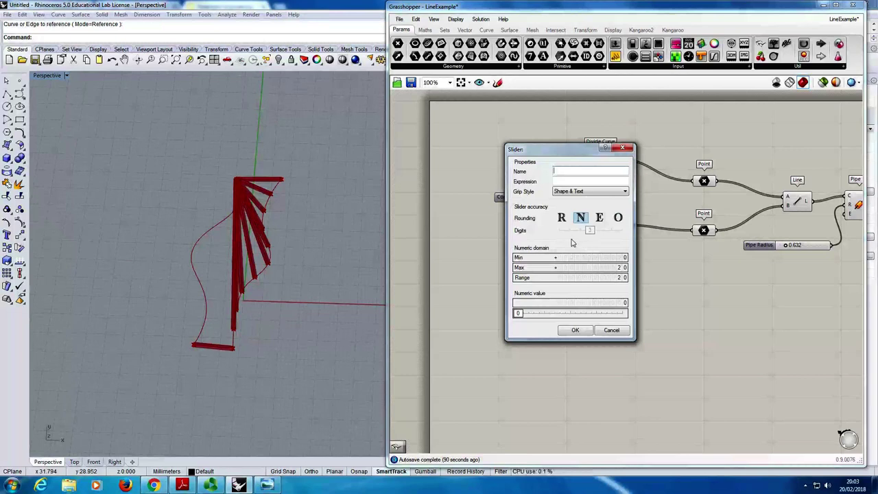
{"action": "left_click", "coordinate": [575, 332]}
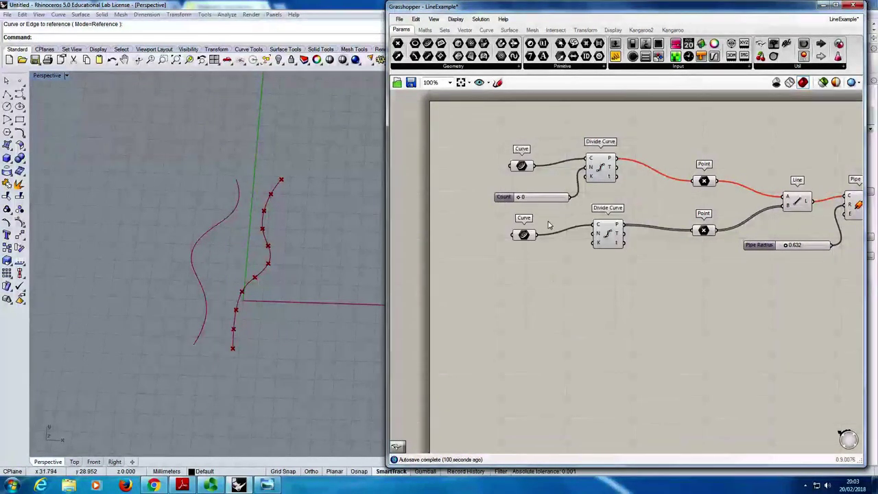
Step: Connect the Count slider to the lower Divide Curve's segment count (N) input as well and set the slider to 10
{"action": "left_click_drag", "start_coordinate": [523, 200], "coordinate": [594, 233]}
{"action": "left_click", "coordinate": [569, 213]}
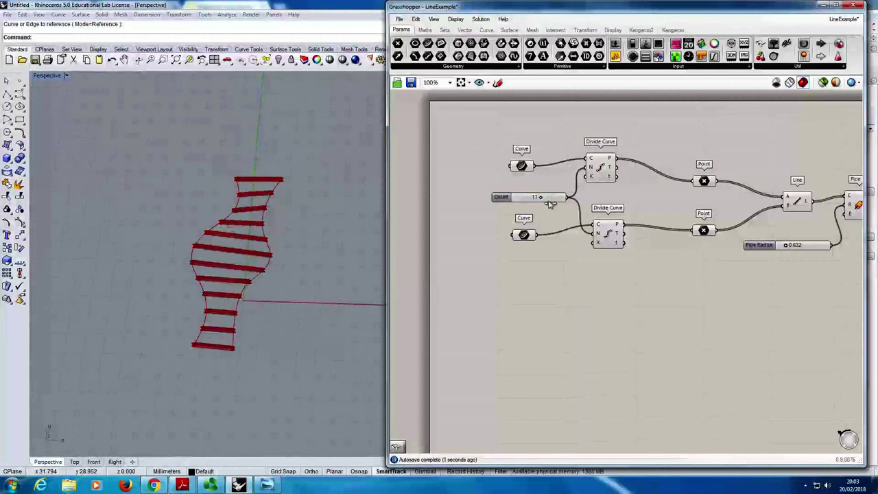
{"action": "mouse_move", "coordinate": [550, 204]}
{"action": "left_mouse_down"}
{"action": "mouse_move", "coordinate": [516, 205]}
{"action": "mouse_move", "coordinate": [561, 206]}
{"action": "mouse_move", "coordinate": [534, 205]}
{"action": "mouse_move", "coordinate": [557, 205]}
{"action": "mouse_move", "coordinate": [542, 201]}
{"action": "left_mouse_up"}
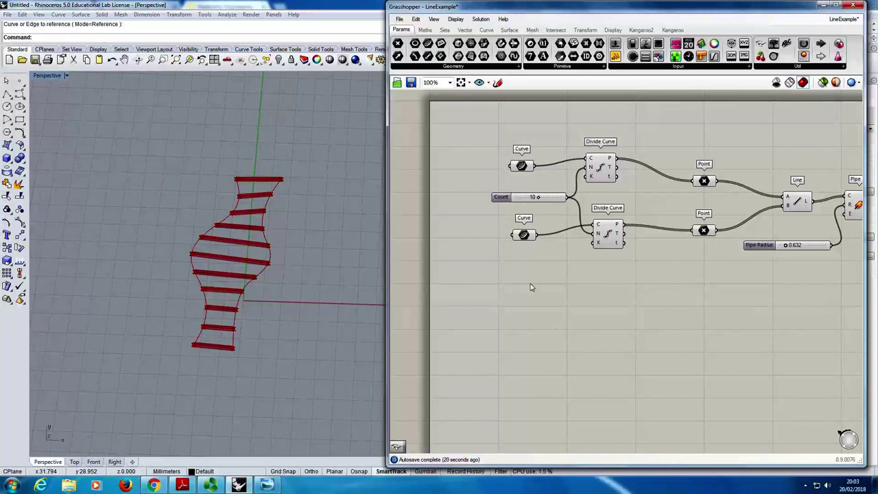
Step: Try creating a second number slider directly from the value 10 and delete it again
{"action": "left_click", "coordinate": [515, 199]}
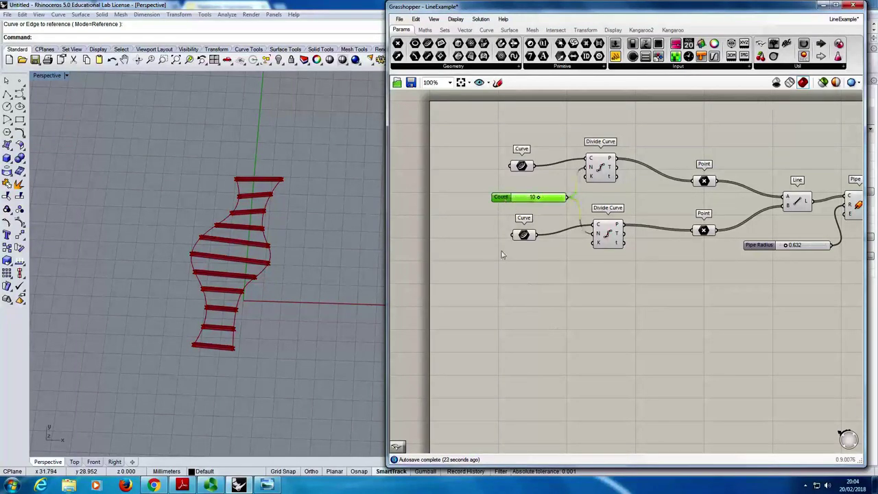
{"action": "double_click", "coordinate": [522, 218]}
{"action": "type", "text": "10"}
{"action": "key", "text": "Return"}
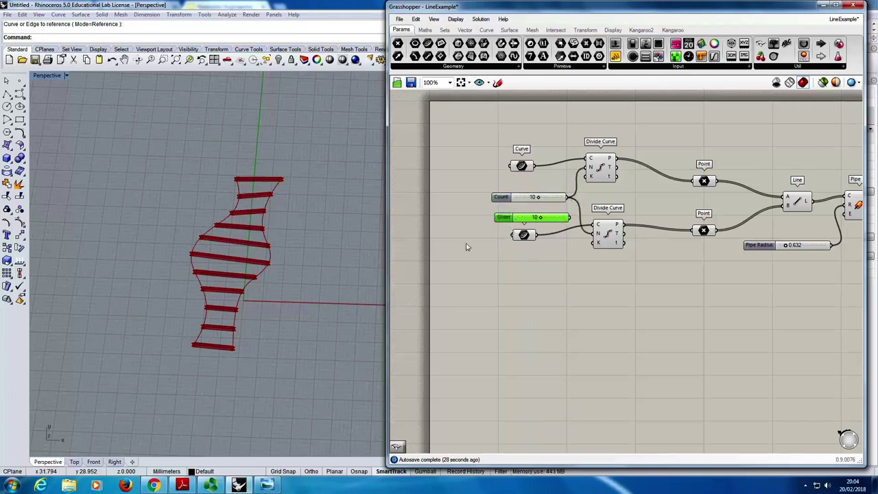
{"action": "key", "text": "Delete"}
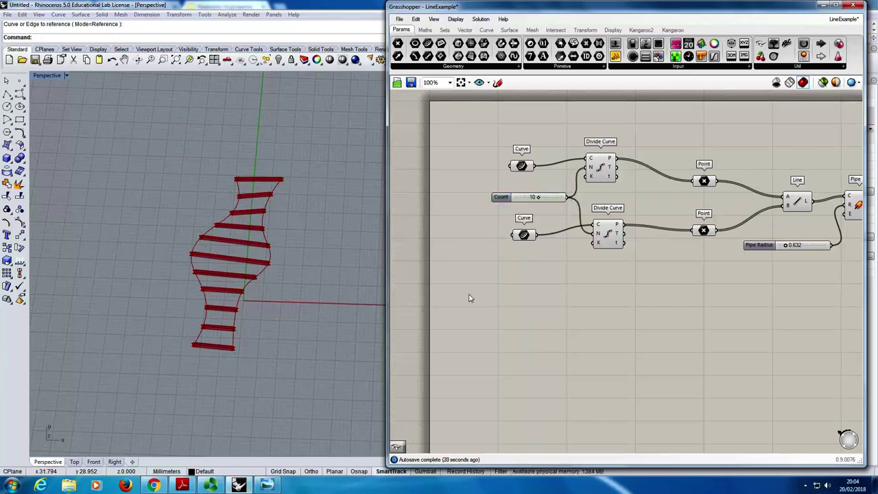
{"action": "double_click", "coordinate": [541, 286]}
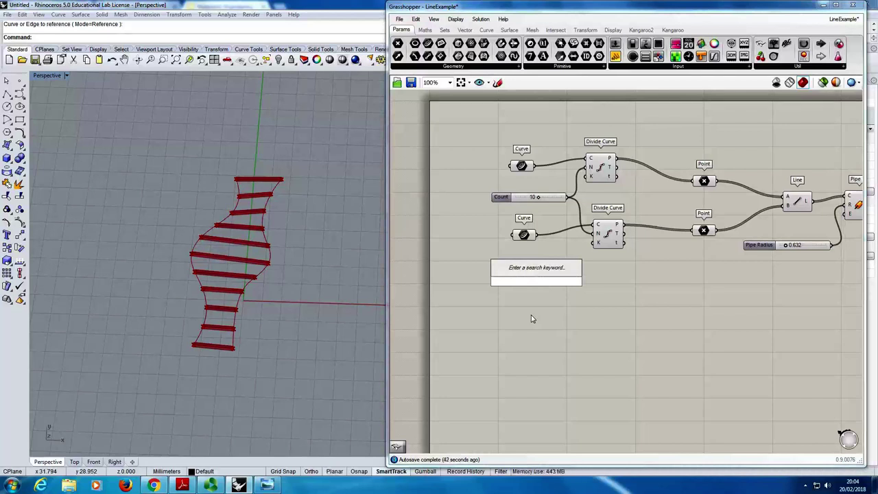
{"action": "type", "text": "numbr"}
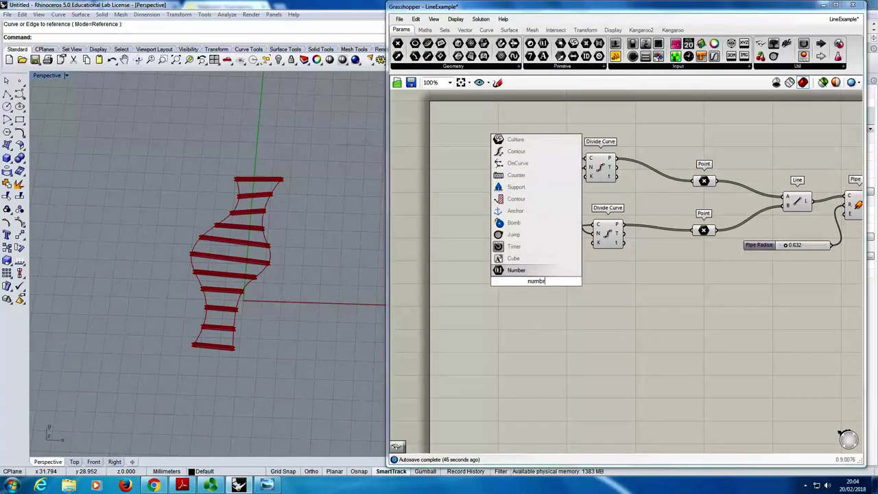
{"action": "key", "text": "BackSpace"}
{"action": "type", "text": "er slide"}
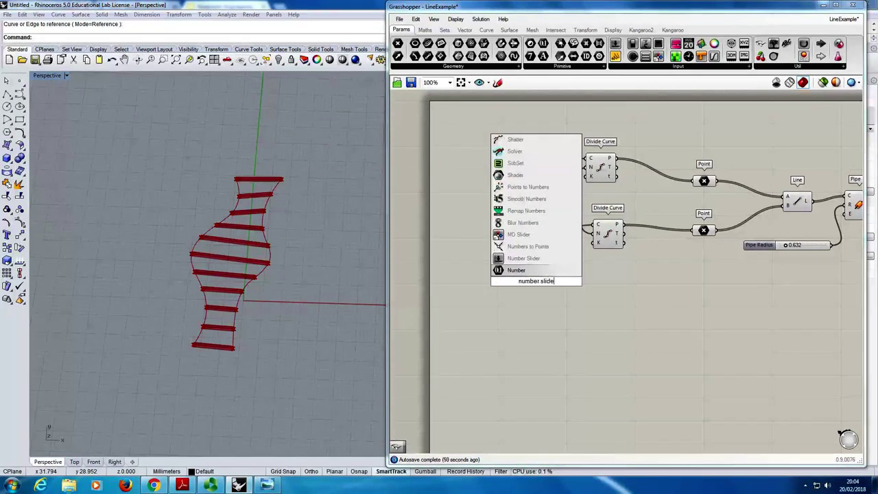
{"action": "key", "text": "BackSpace"}
{"action": "key", "text": "BackSpace"}
{"action": "key", "text": "BackSpace"}
{"action": "key", "text": "BackSpace"}
{"action": "key", "text": "BackSpace"}
{"action": "key", "text": "BackSpace"}
{"action": "key", "text": "BackSpace"}
{"action": "key", "text": "BackSpace"}
{"action": "key", "text": "BackSpace"}
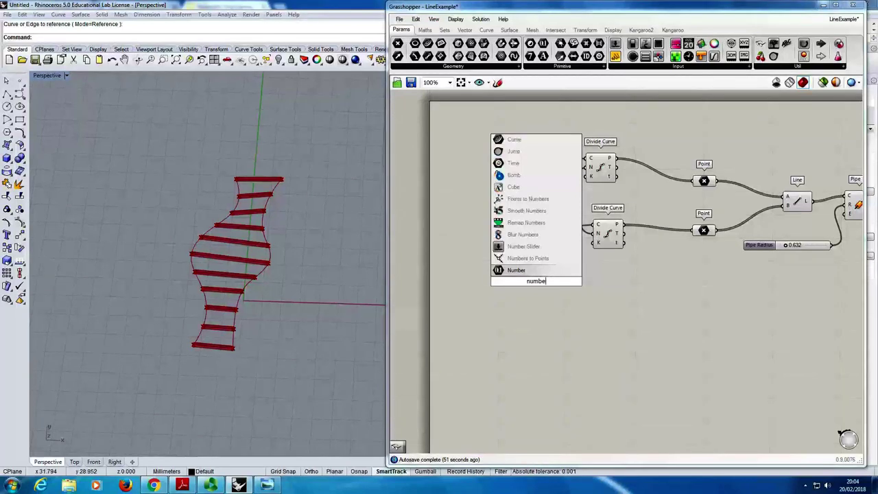
{"action": "key", "text": "BackSpace"}
{"action": "key", "text": "BackSpace"}
{"action": "key", "text": "BackSpace"}
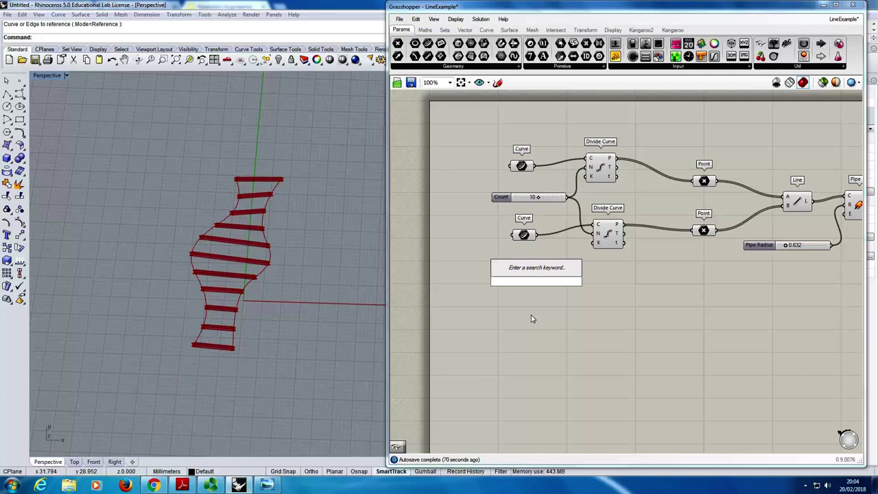
{"action": "type", "text": "10"}
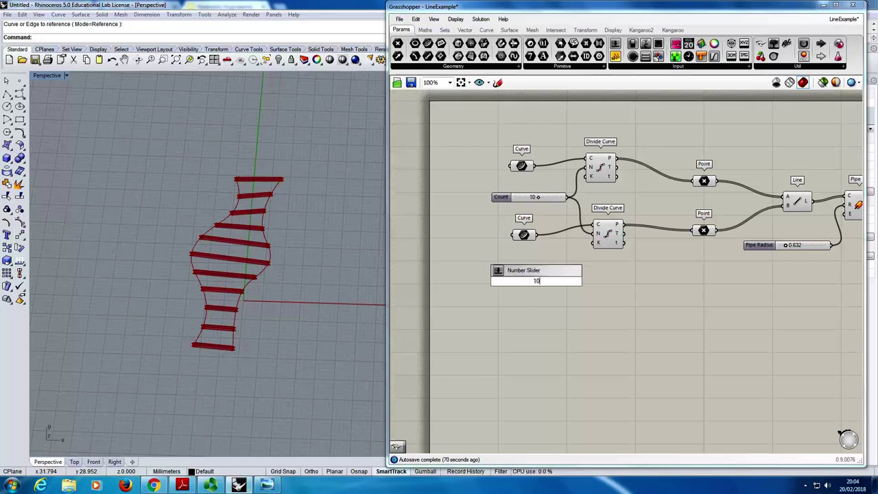
{"action": "key", "text": "BackSpace"}
{"action": "key", "text": "BackSpace"}
Step: Create an integer number slider from the value 13 below the lower Curve parameter and set it to 40
{"action": "type", "text": "1"}
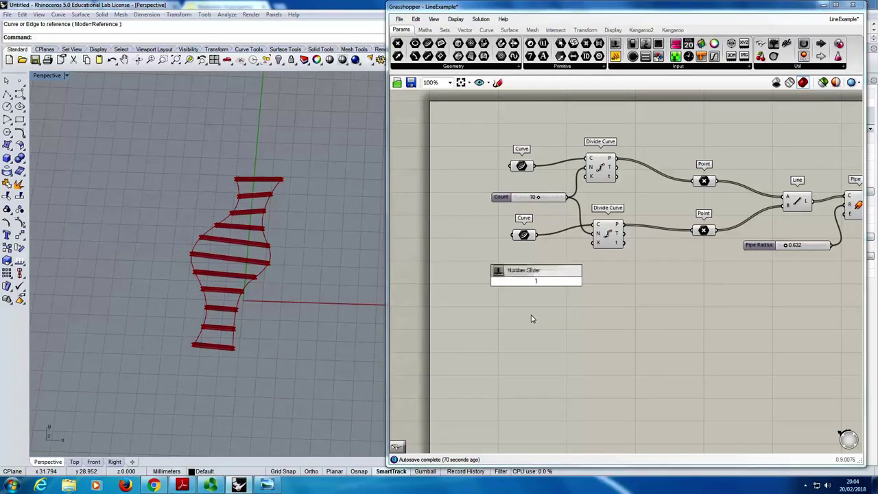
{"action": "type", "text": "3"}
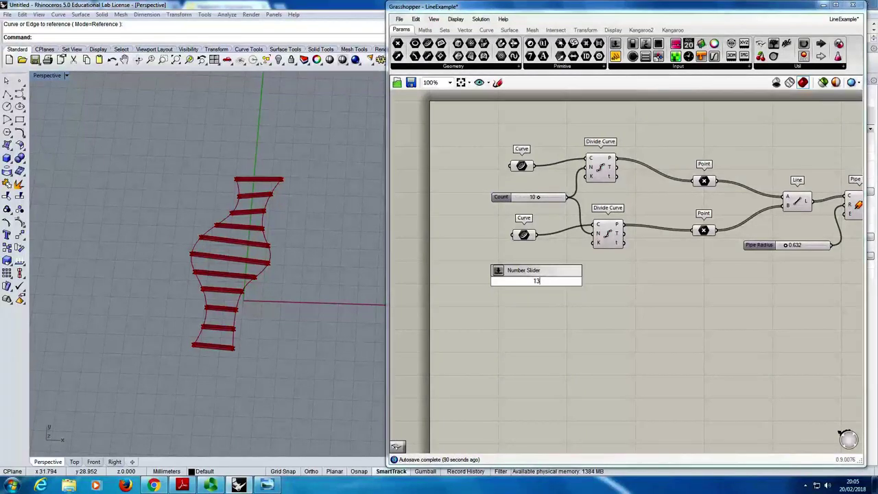
{"action": "key", "text": "Return"}
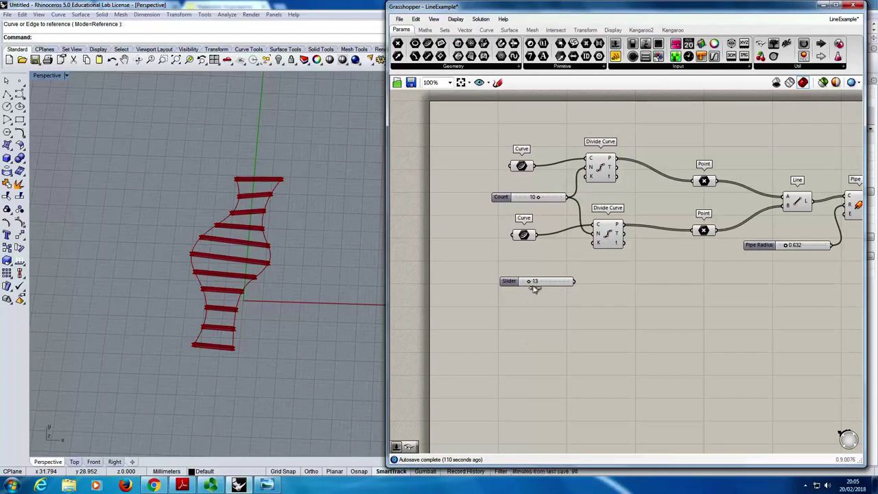
{"action": "left_click_drag", "start_coordinate": [529, 282], "coordinate": [545, 291]}
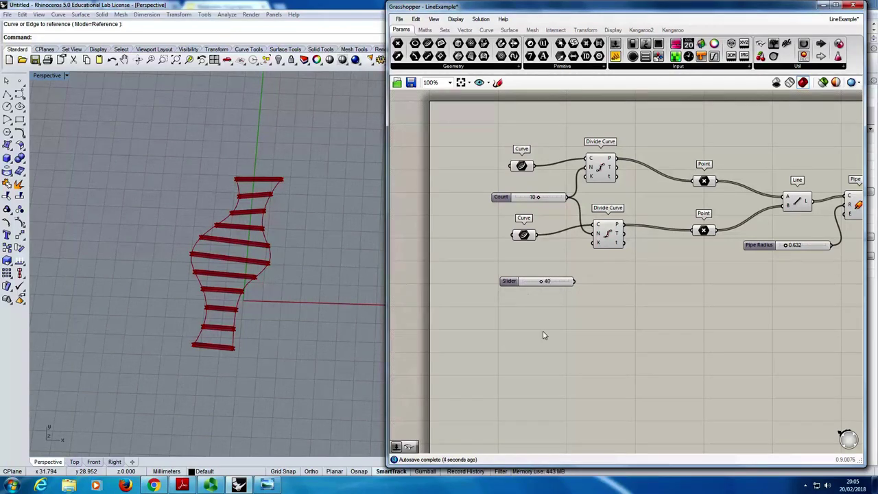
Step: Try creating a second slider with two decimals from the value 13.00, set it to 59.00, and delete it again
{"action": "double_click", "coordinate": [543, 328]}
{"action": "type", "text": "13.00"}
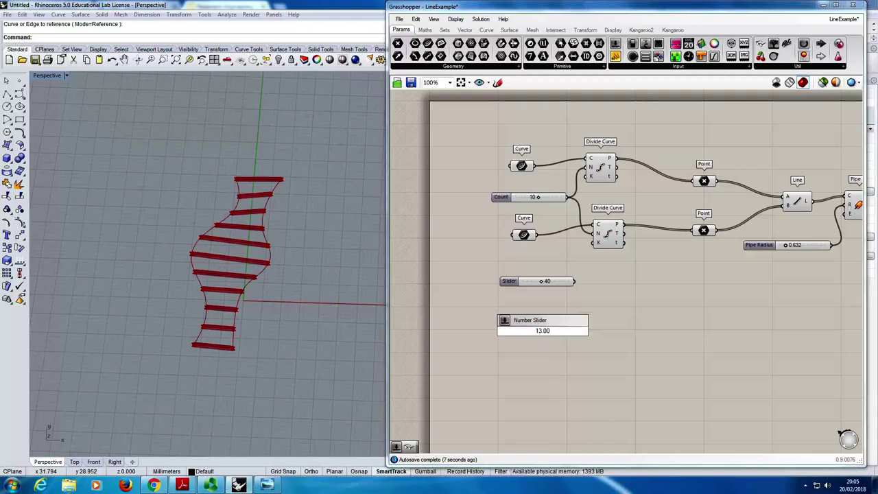
{"action": "key", "text": "Return"}
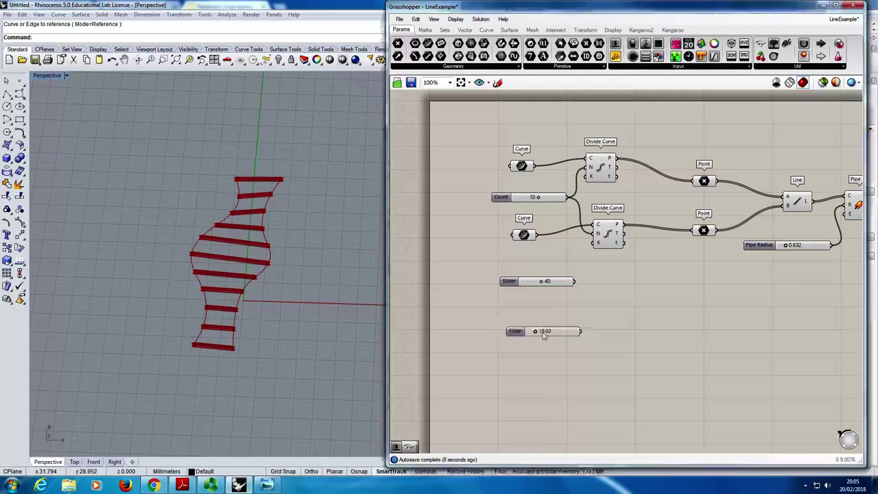
{"action": "left_click_drag", "start_coordinate": [548, 333], "coordinate": [557, 333]}
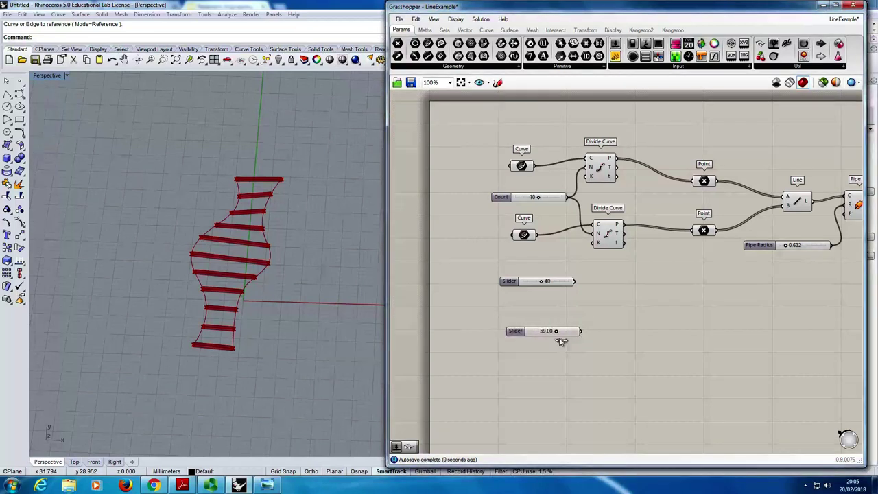
{"action": "left_click", "coordinate": [520, 336]}
{"action": "key", "text": "Delete"}
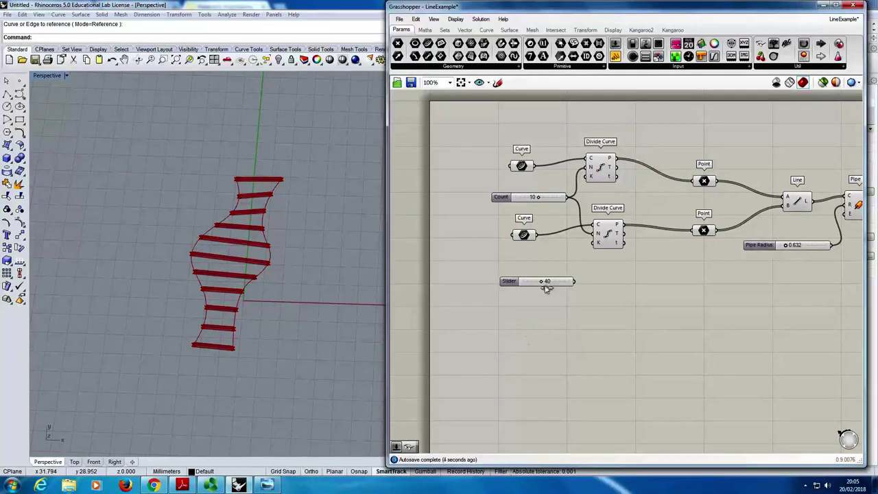
Step: Try the remaining integer slider at values up to 63 and delete it
{"action": "mouse_move", "coordinate": [547, 288]}
{"action": "left_mouse_down"}
{"action": "mouse_move", "coordinate": [521, 288]}
{"action": "mouse_move", "coordinate": [587, 289]}
{"action": "mouse_move", "coordinate": [522, 291]}
{"action": "mouse_move", "coordinate": [555, 287]}
{"action": "mouse_move", "coordinate": [578, 297]}
{"action": "mouse_move", "coordinate": [554, 300]}
{"action": "left_mouse_up"}
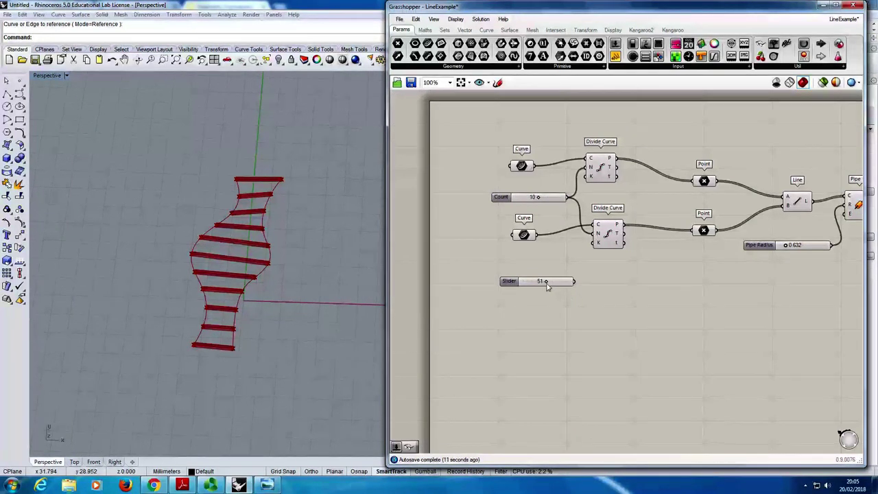
{"action": "mouse_move", "coordinate": [546, 282]}
{"action": "left_mouse_down"}
{"action": "mouse_move", "coordinate": [507, 283]}
{"action": "mouse_move", "coordinate": [546, 283]}
{"action": "mouse_move", "coordinate": [554, 292]}
{"action": "left_mouse_up"}
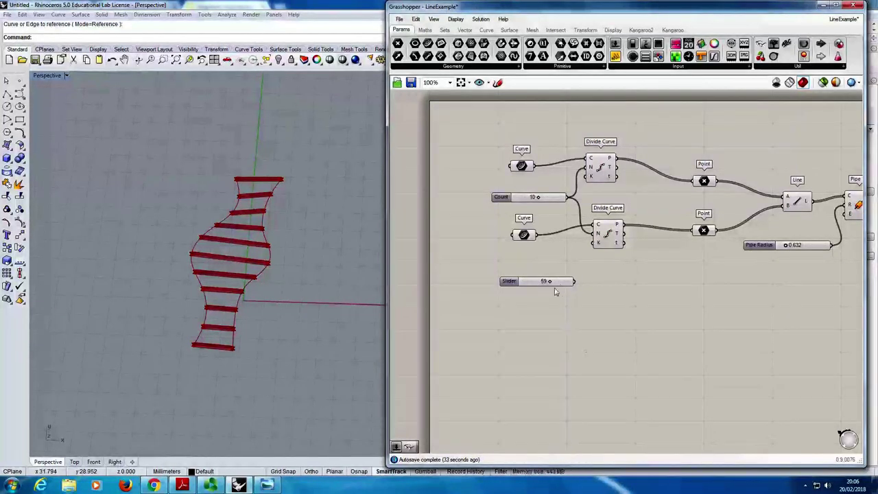
{"action": "mouse_move", "coordinate": [556, 288]}
{"action": "left_mouse_down"}
{"action": "mouse_move", "coordinate": [540, 287]}
{"action": "mouse_move", "coordinate": [557, 291]}
{"action": "left_mouse_up"}
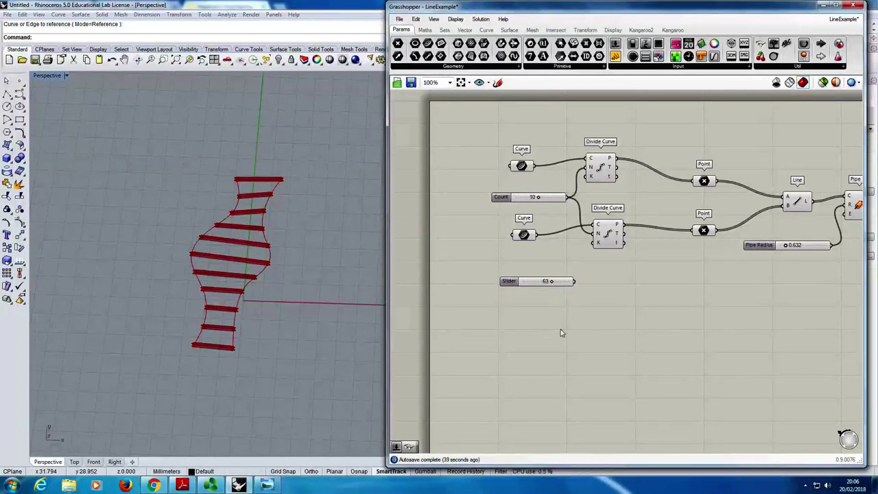
{"action": "left_click", "coordinate": [521, 284]}
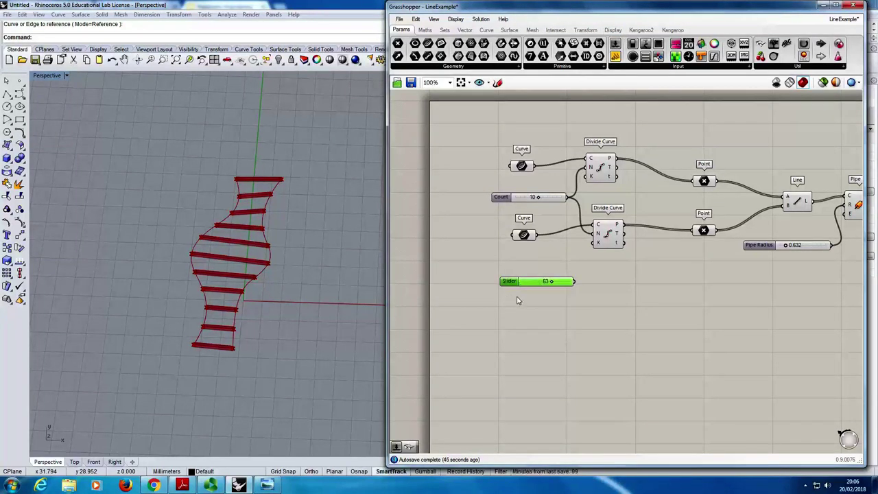
{"action": "key", "text": "Delete"}
Step: Create an integer slider ranging from 0 to 20 and connect it to the lower Divide Curve's segment count (N), replacing the shared slider's wire
{"action": "double_click", "coordinate": [526, 288]}
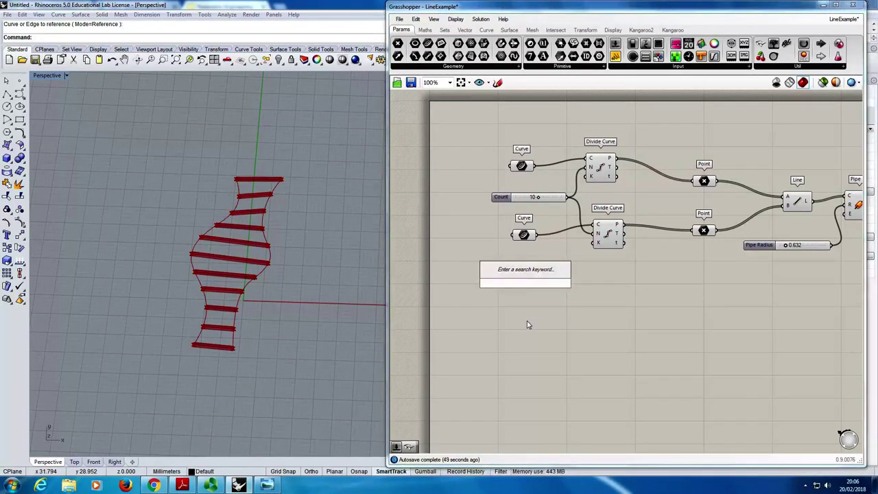
{"action": "type", "text": "0.20"}
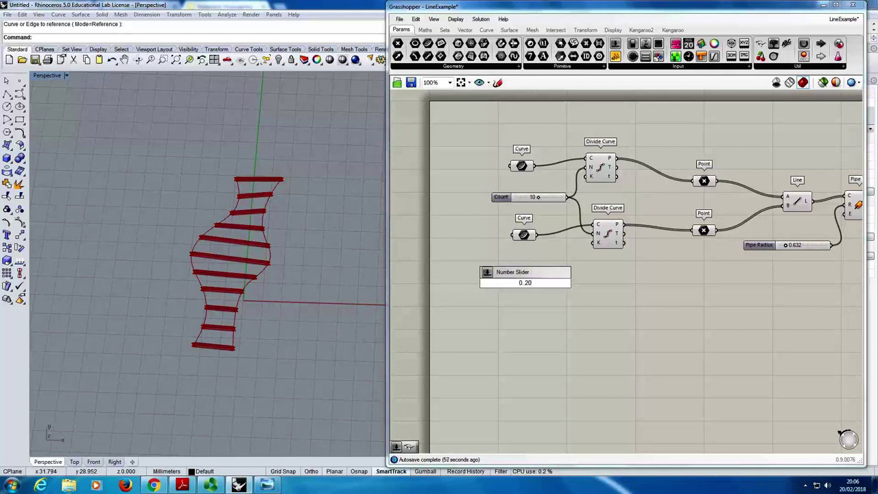
{"action": "key", "text": "Return"}
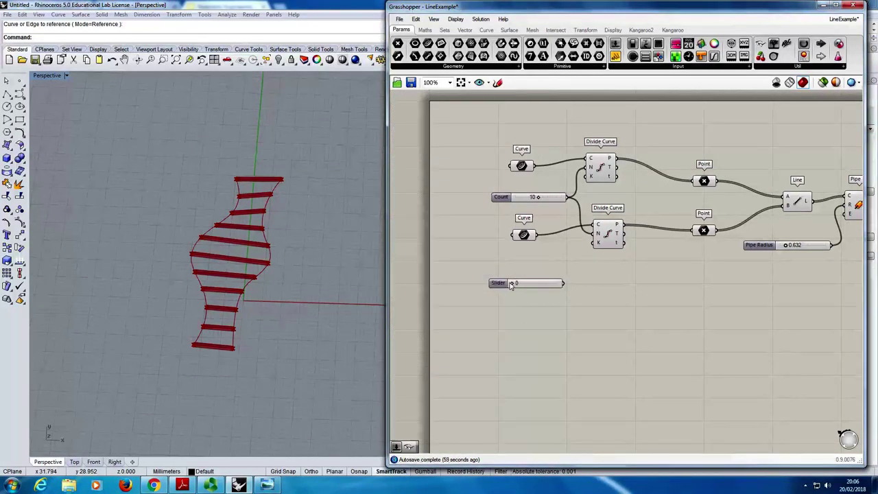
{"action": "left_click_drag", "start_coordinate": [511, 285], "coordinate": [458, 307]}
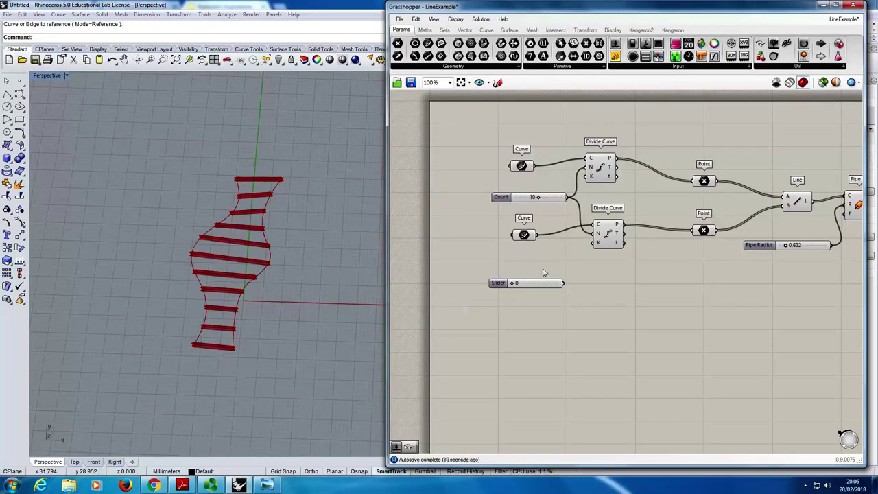
{"action": "left_click_drag", "start_coordinate": [514, 284], "coordinate": [595, 234]}
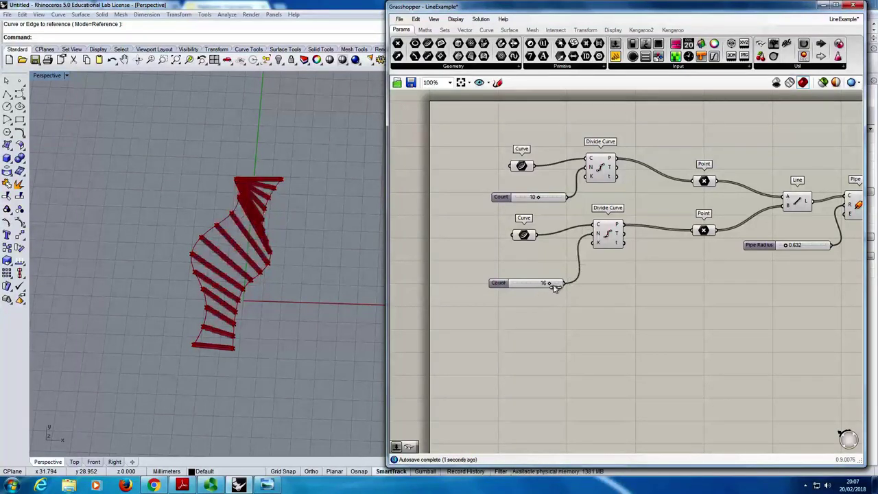
Step: Set the upper Count slider to 13 and the lower Count slider to 20 so the two curves are divided differently
{"action": "mouse_move", "coordinate": [553, 289]}
{"action": "left_mouse_down"}
{"action": "mouse_move", "coordinate": [519, 285]}
{"action": "mouse_move", "coordinate": [549, 284]}
{"action": "left_mouse_up"}
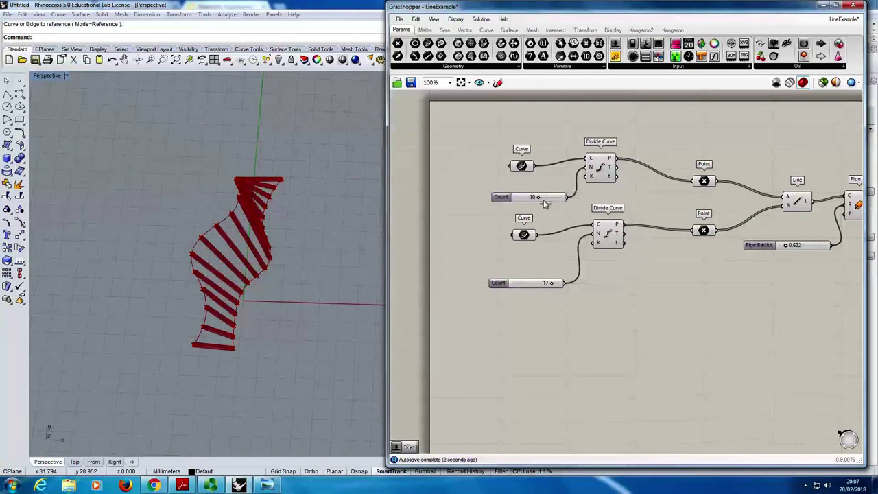
{"action": "mouse_move", "coordinate": [539, 198]}
{"action": "left_mouse_down"}
{"action": "mouse_move", "coordinate": [520, 206]}
{"action": "mouse_move", "coordinate": [568, 200]}
{"action": "mouse_move", "coordinate": [528, 201]}
{"action": "mouse_move", "coordinate": [564, 199]}
{"action": "mouse_move", "coordinate": [542, 200]}
{"action": "left_mouse_up"}
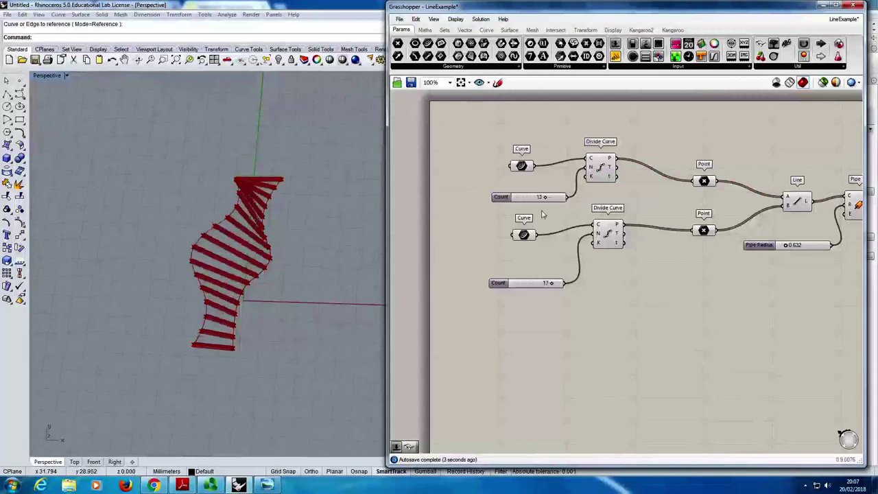
{"action": "mouse_move", "coordinate": [553, 285]}
{"action": "left_mouse_down"}
{"action": "mouse_move", "coordinate": [513, 284]}
{"action": "mouse_move", "coordinate": [564, 291]}
{"action": "left_mouse_up"}
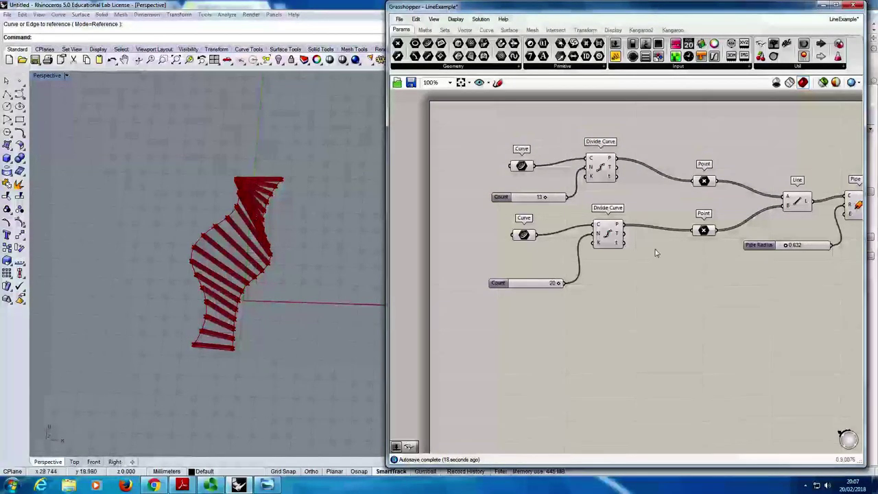
Step: Vary the lower Count slider through 1 and 13 and leave it at 19
{"action": "left_click_drag", "start_coordinate": [561, 283], "coordinate": [529, 285]}
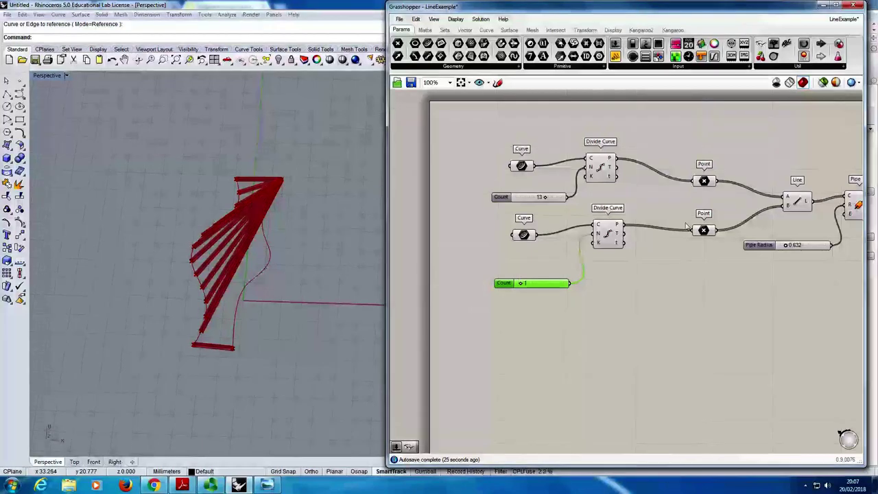
{"action": "left_click_drag", "start_coordinate": [520, 288], "coordinate": [552, 287]}
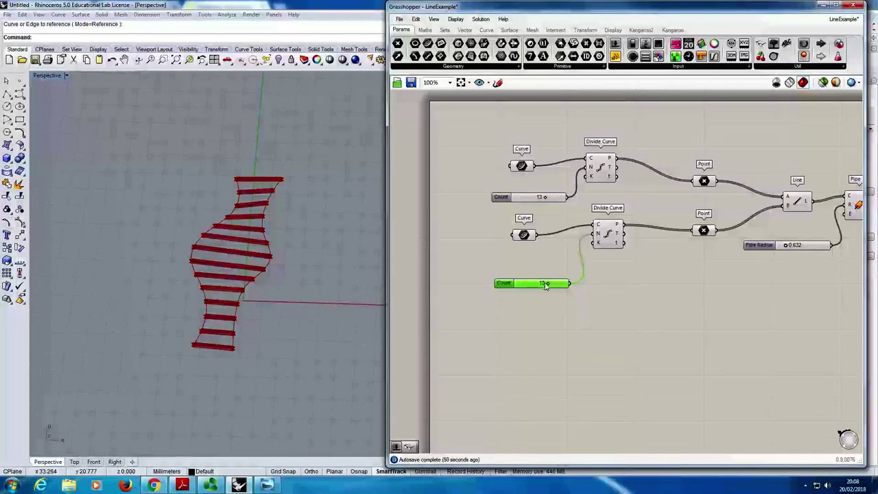
{"action": "left_click_drag", "start_coordinate": [546, 285], "coordinate": [567, 288]}
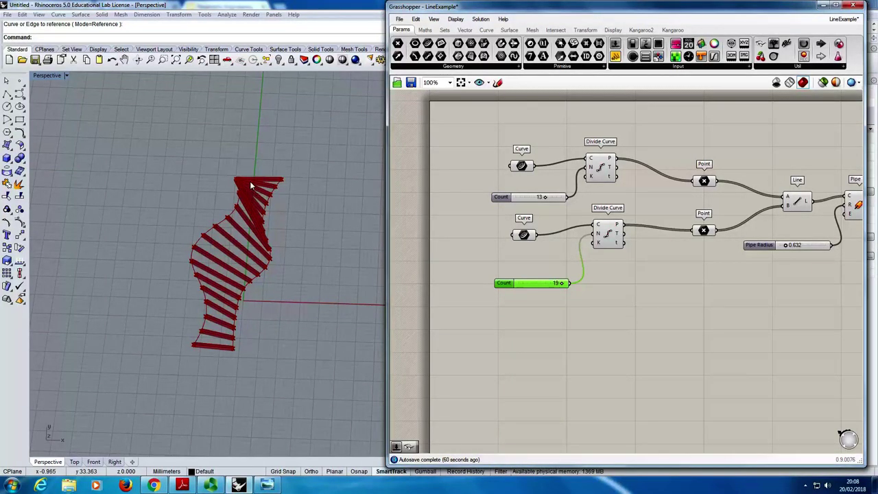
Step: Add a Shortest List component between the Divide Curve components and the Point parameters
{"action": "left_click", "coordinate": [446, 30]}
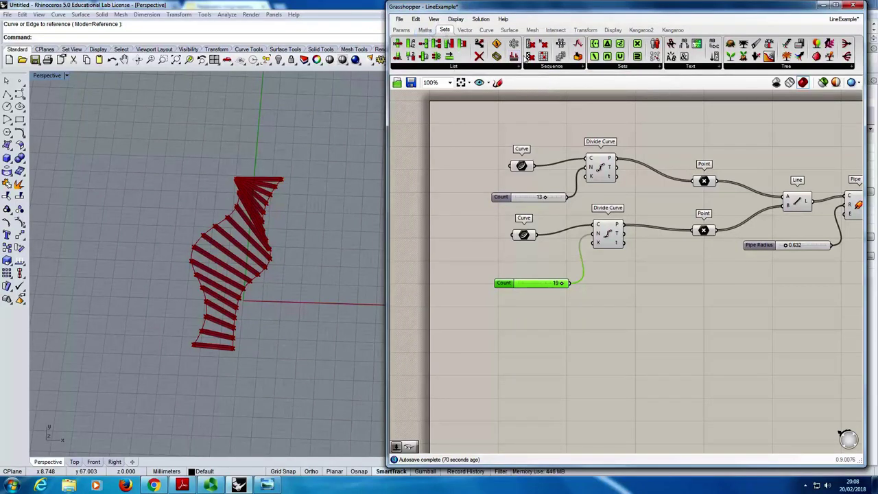
{"action": "left_click", "coordinate": [514, 59]}
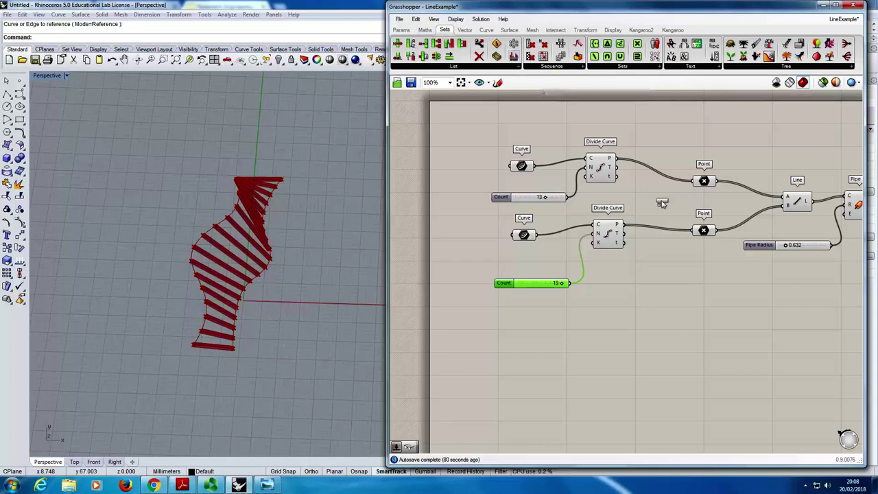
{"action": "left_click", "coordinate": [662, 201]}
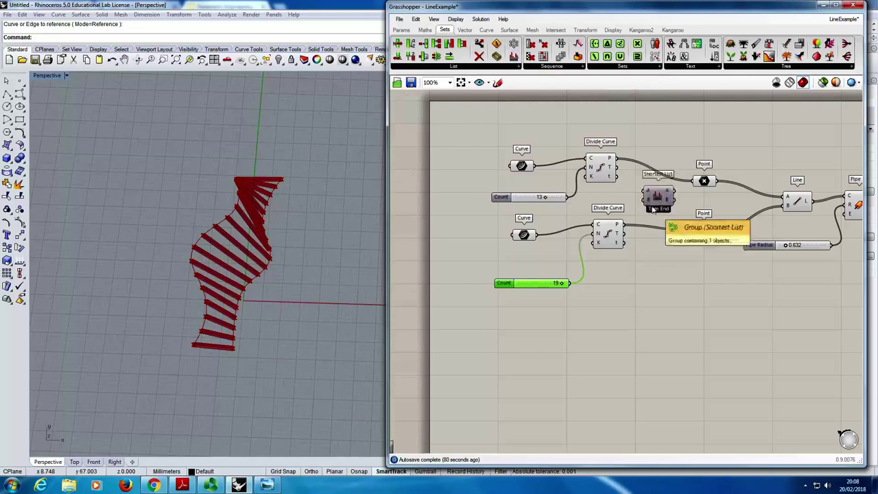
Step: Route both Divide Curve point outputs through Shortest List inputs A and B and connect its outputs to the upper and lower Point parameters
{"action": "right_click_drag", "start_coordinate": [635, 192], "coordinate": [570, 183]}
{"action": "left_click", "coordinate": [590, 193]}
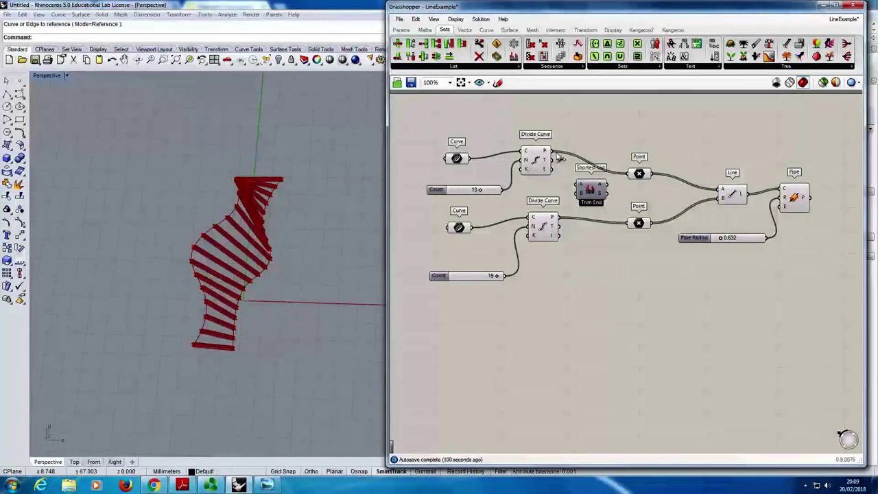
{"action": "left_click_drag", "start_coordinate": [558, 156], "coordinate": [582, 187]}
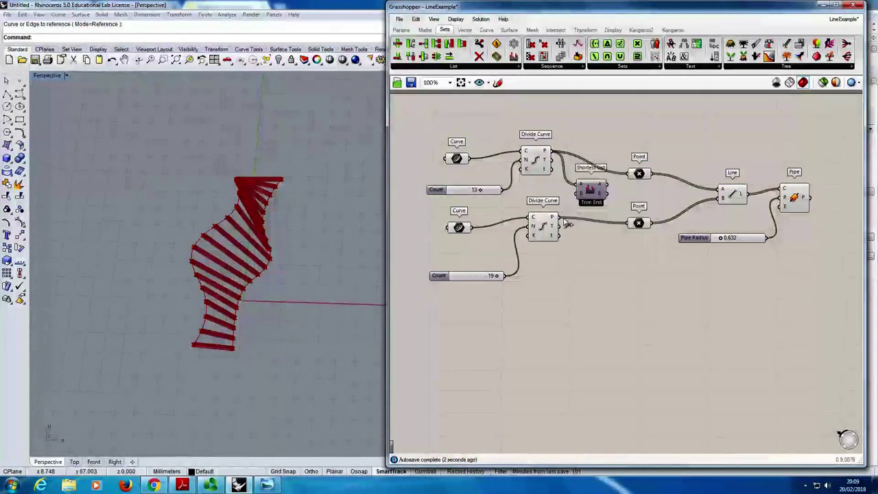
{"action": "left_click_drag", "start_coordinate": [570, 212], "coordinate": [641, 225]}
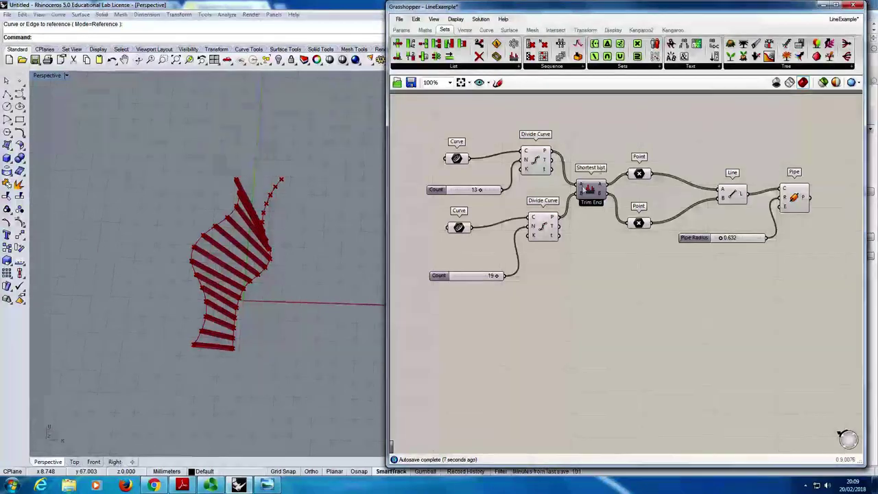
Step: Set the lower Count slider to 5, change the upper one to 11, and set the lower one to 8
{"action": "mouse_move", "coordinate": [580, 186]}
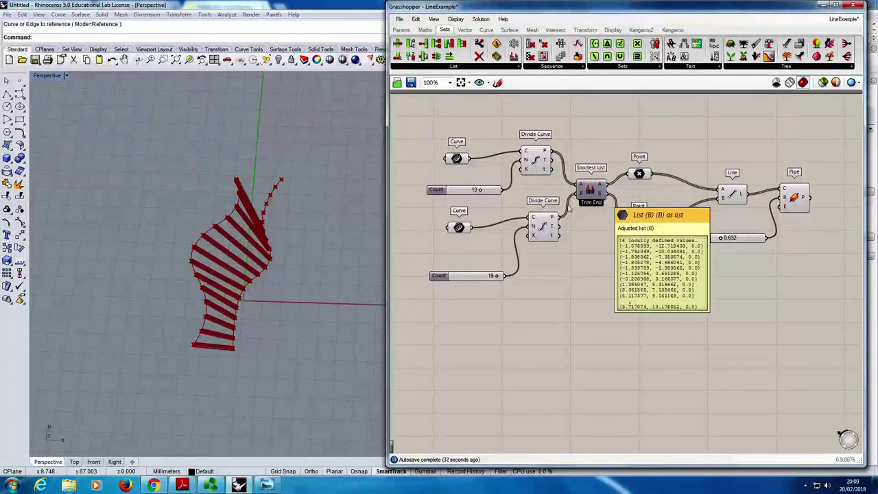
{"action": "left_click_drag", "start_coordinate": [500, 276], "coordinate": [468, 276]}
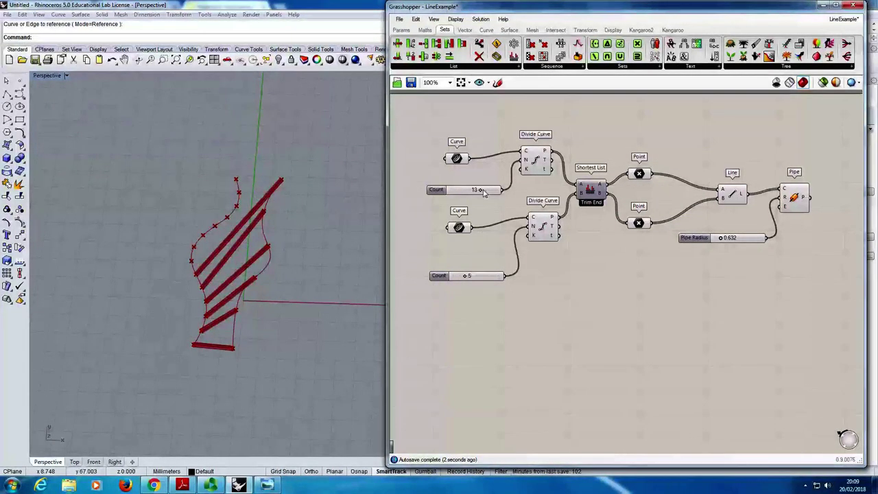
{"action": "mouse_move", "coordinate": [483, 192]}
{"action": "left_mouse_down"}
{"action": "mouse_move", "coordinate": [460, 193]}
{"action": "mouse_move", "coordinate": [486, 193]}
{"action": "left_mouse_up"}
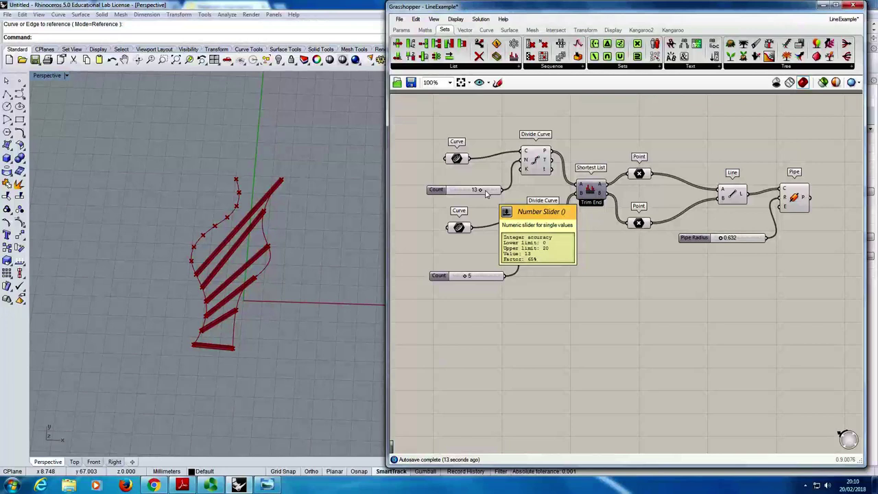
{"action": "mouse_move", "coordinate": [487, 196]}
{"action": "left_mouse_down"}
{"action": "mouse_move", "coordinate": [454, 197]}
{"action": "mouse_move", "coordinate": [484, 197]}
{"action": "left_mouse_up"}
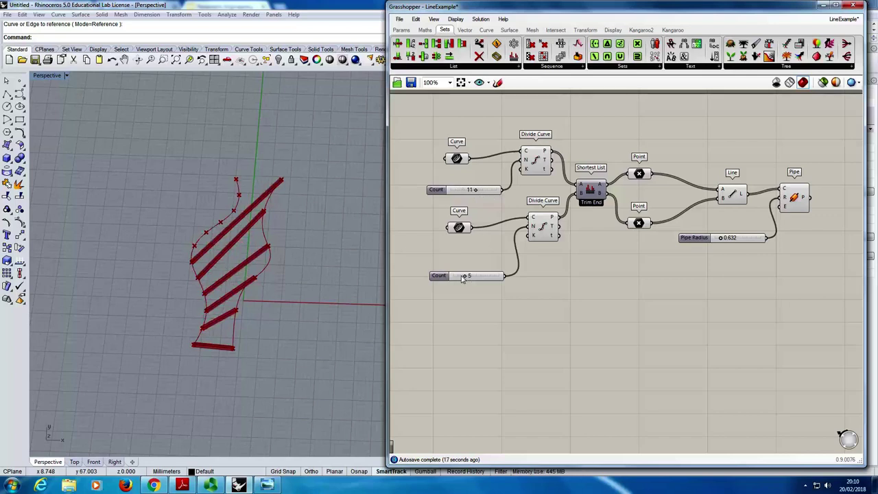
{"action": "left_click_drag", "start_coordinate": [467, 275], "coordinate": [476, 278]}
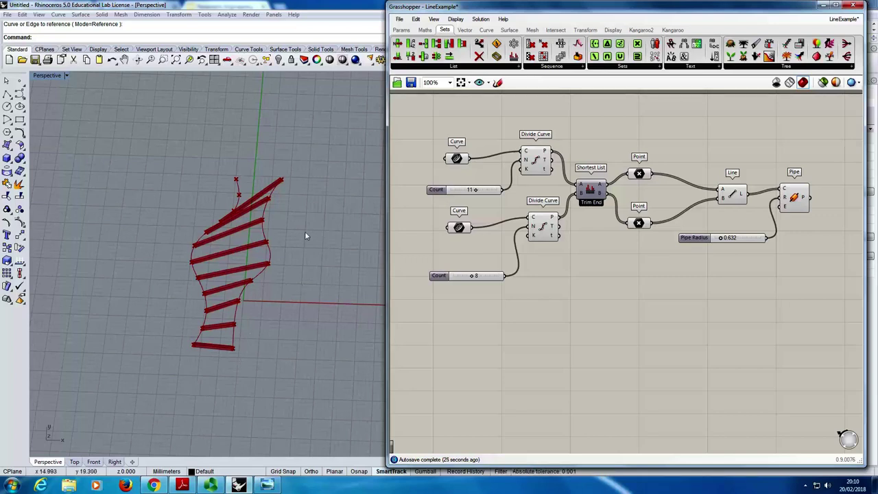
Step: Replace Shortest List with a Cross Reference component and route both Divide Curve point outputs through it to the two Point parameters
{"action": "left_click", "coordinate": [591, 191]}
{"action": "key", "text": "Delete"}
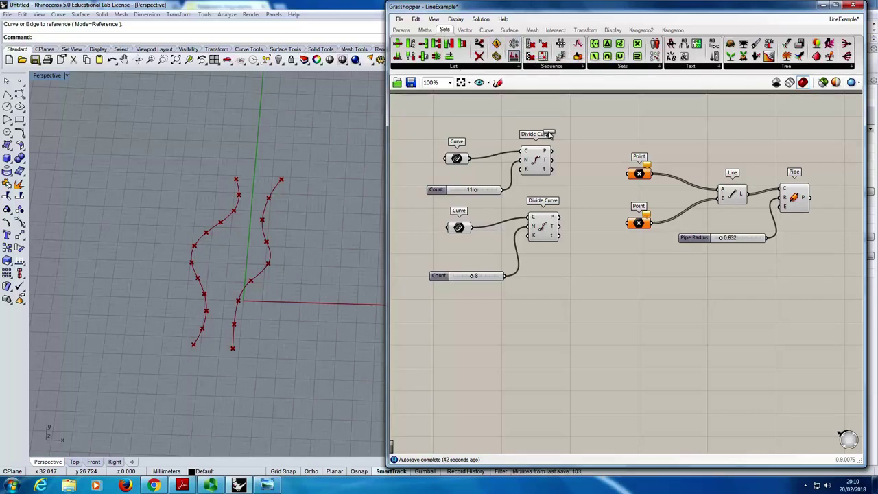
{"action": "left_click_drag", "start_coordinate": [549, 134], "coordinate": [590, 192]}
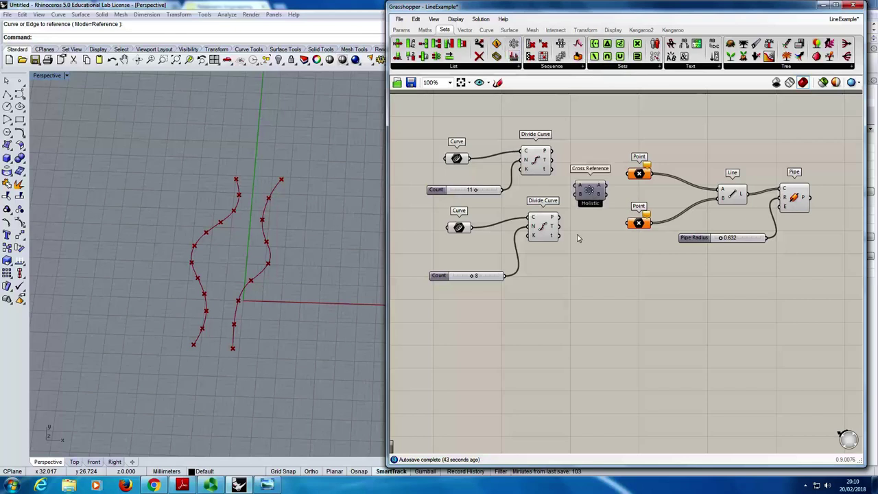
{"action": "mouse_move", "coordinate": [581, 188]}
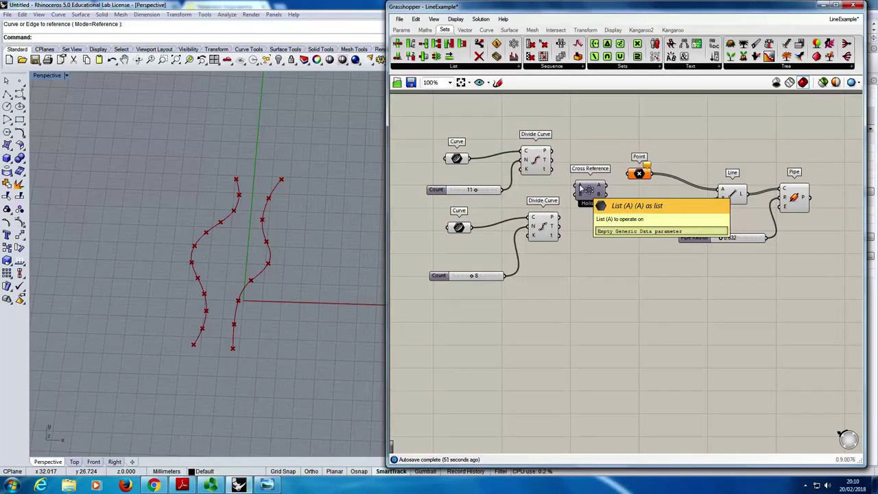
{"action": "left_click_drag", "start_coordinate": [552, 151], "coordinate": [578, 185]}
{"action": "left_click_drag", "start_coordinate": [558, 217], "coordinate": [629, 223]}
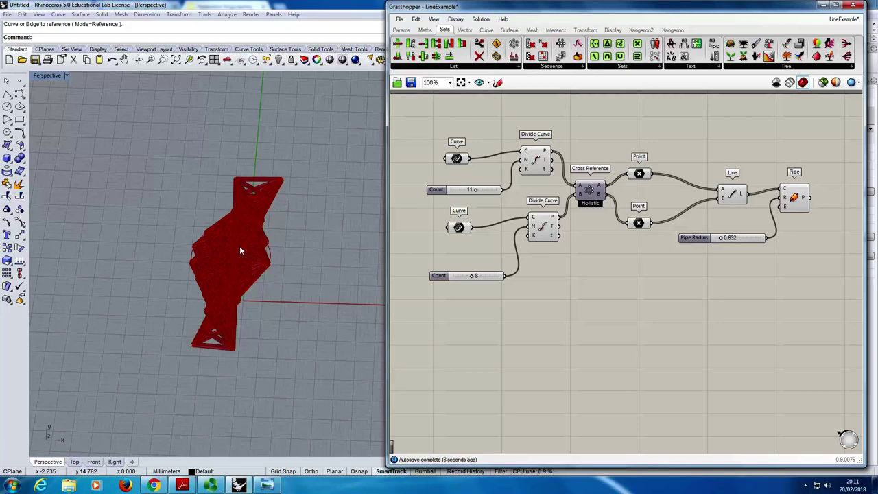
Step: Reduce the Pipe Radius slider to 0.010 and inspect the cross-referenced pipes in the Perspective viewport
{"action": "scroll", "coordinate": [213, 235], "scroll_direction": "up", "scroll_amount": 4}
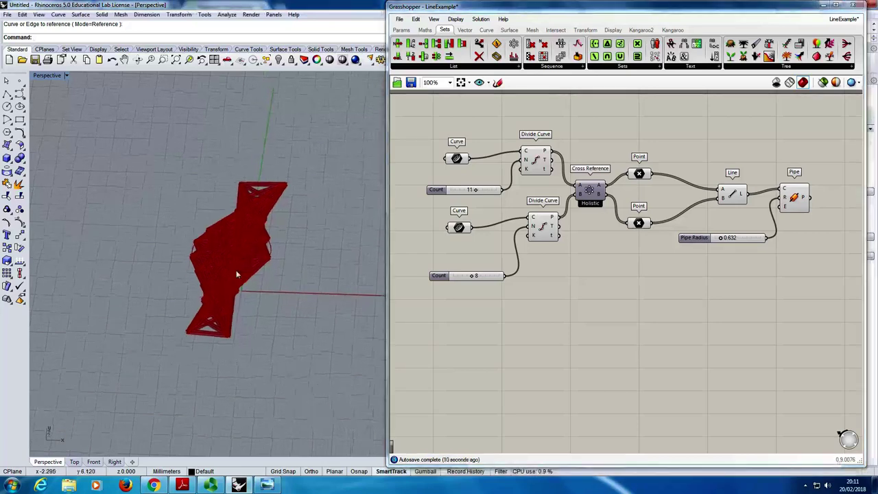
{"action": "scroll", "coordinate": [212, 227], "scroll_direction": "up", "scroll_amount": 4}
{"action": "scroll", "coordinate": [212, 222], "scroll_direction": "down", "scroll_amount": 4}
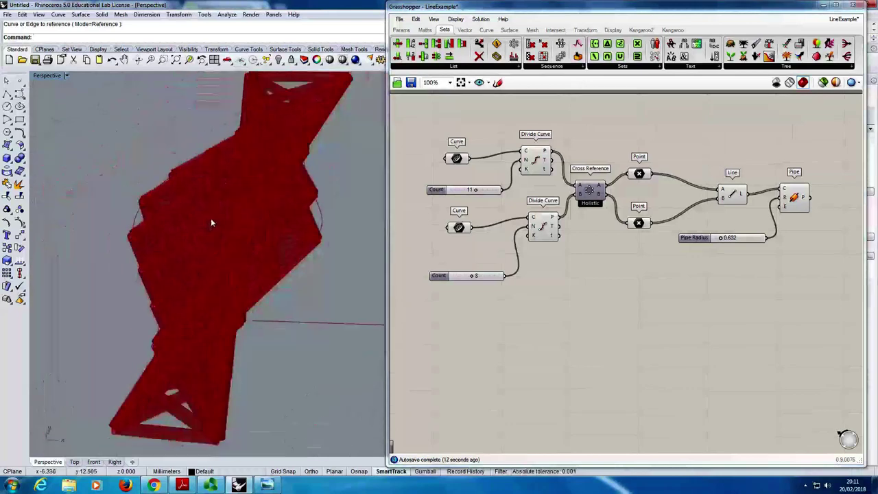
{"action": "left_click_drag", "start_coordinate": [722, 238], "coordinate": [719, 245]}
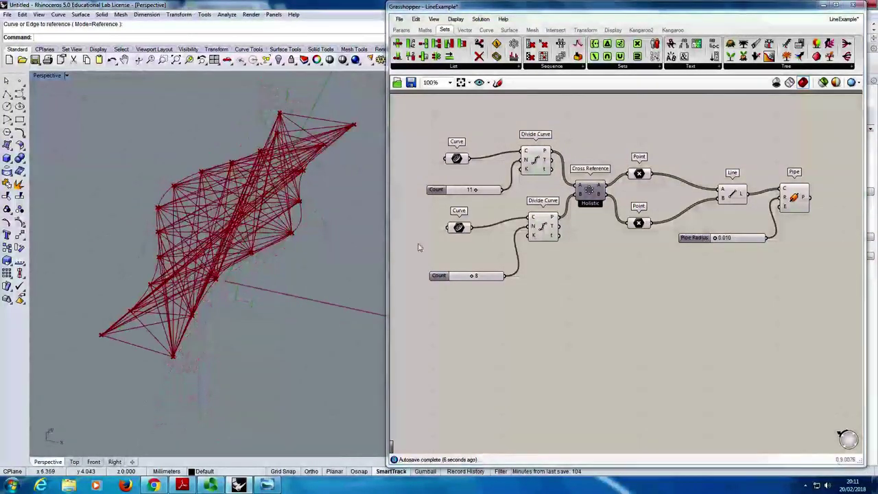
{"action": "right_click_drag", "start_coordinate": [308, 289], "coordinate": [250, 232]}
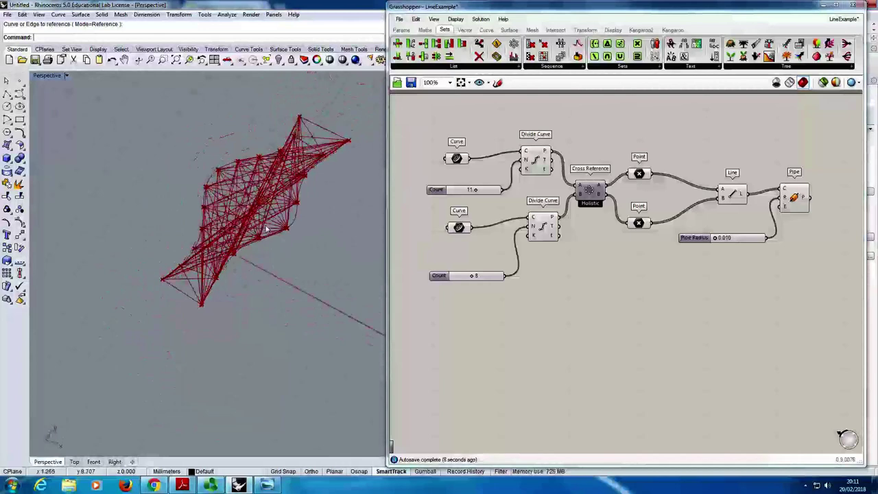
{"action": "scroll", "coordinate": [123, 289], "scroll_direction": "up", "scroll_amount": 4}
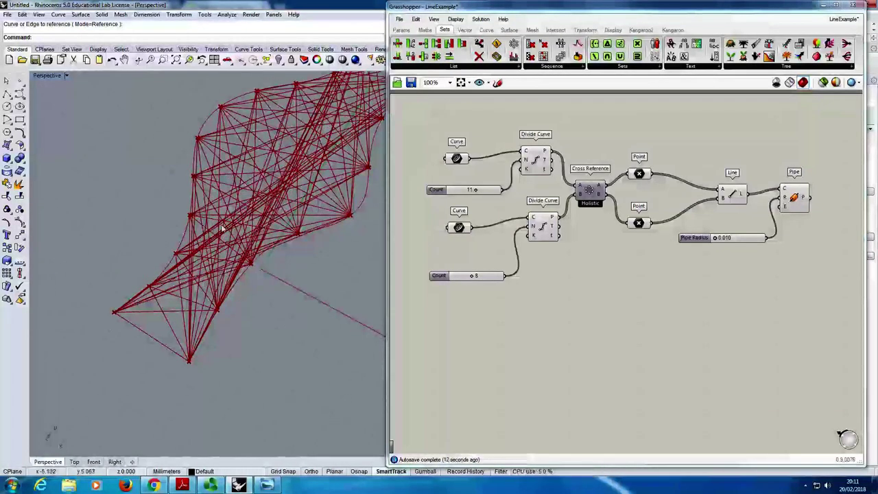
{"action": "right_click_drag", "start_coordinate": [236, 226], "coordinate": [234, 244]}
{"action": "scroll", "coordinate": [242, 221], "scroll_direction": "down", "scroll_amount": 4}
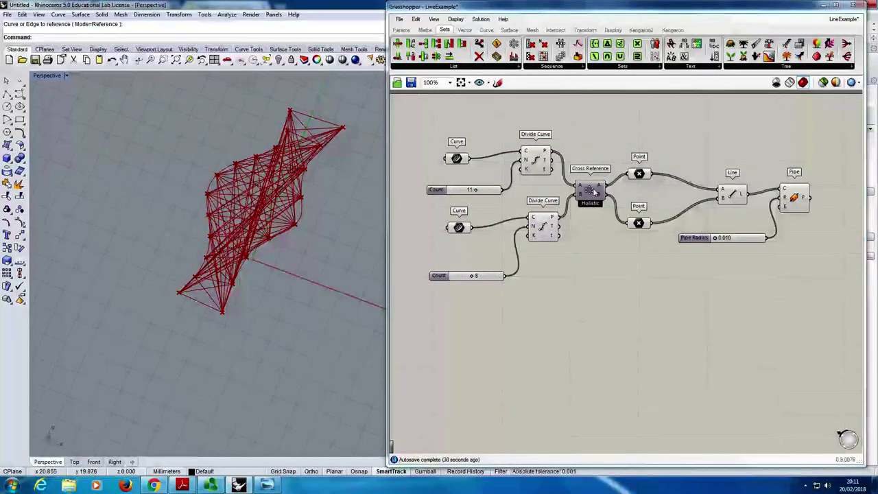
Step: Delete the Cross Reference component and connect each Divide Curve point output directly to its matching Point parameter
{"action": "mouse_move", "coordinate": [584, 189]}
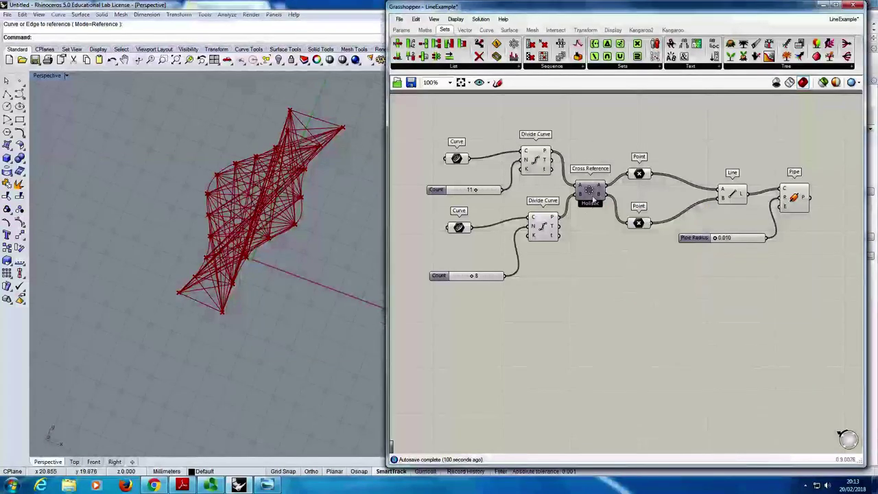
{"action": "left_click", "coordinate": [590, 192]}
{"action": "key", "text": "Delete"}
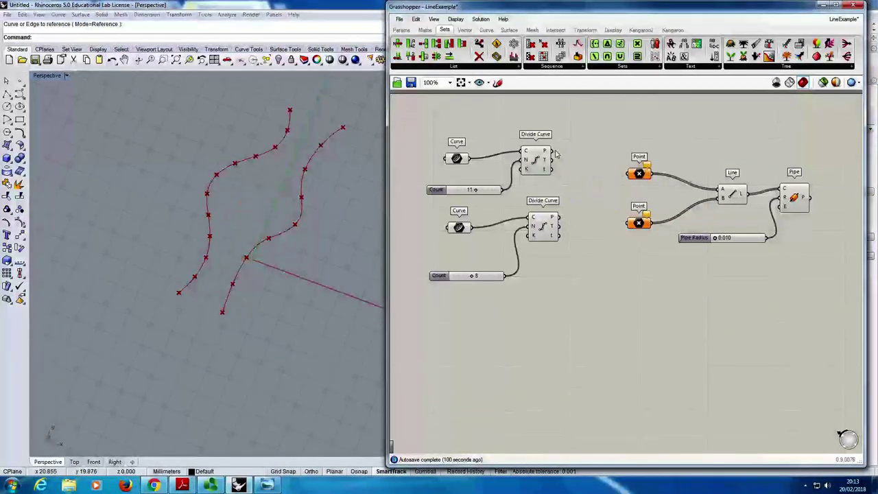
{"action": "left_click_drag", "start_coordinate": [553, 151], "coordinate": [631, 173]}
{"action": "left_click_drag", "start_coordinate": [560, 218], "coordinate": [632, 223]}
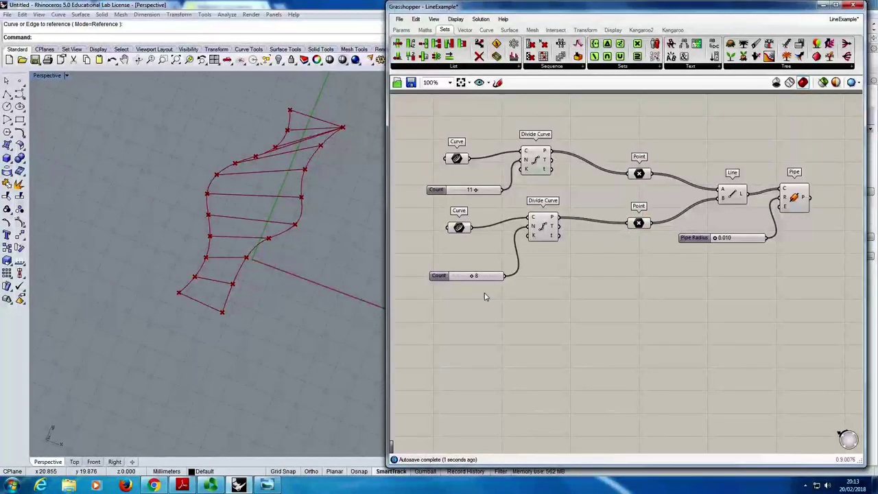
Step: Delete the lower Count slider and connect the remaining Count slider to the lower Divide Curve's N input as well
{"action": "right_click_drag", "start_coordinate": [504, 260], "coordinate": [517, 280]}
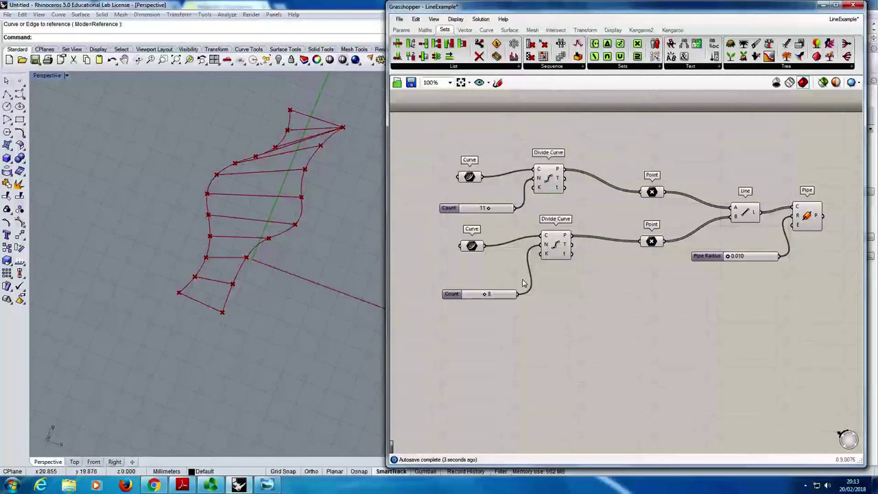
{"action": "left_click", "coordinate": [455, 296]}
{"action": "key", "text": "Delete"}
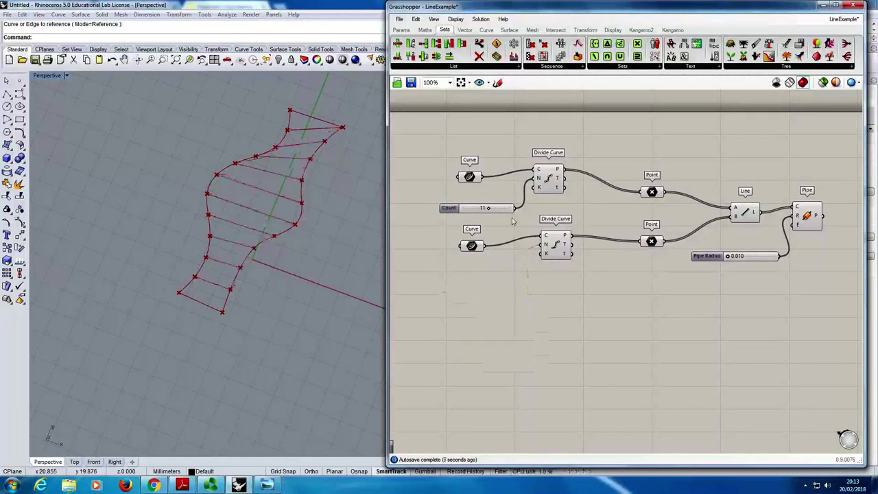
{"action": "left_click_drag", "start_coordinate": [514, 207], "coordinate": [538, 254]}
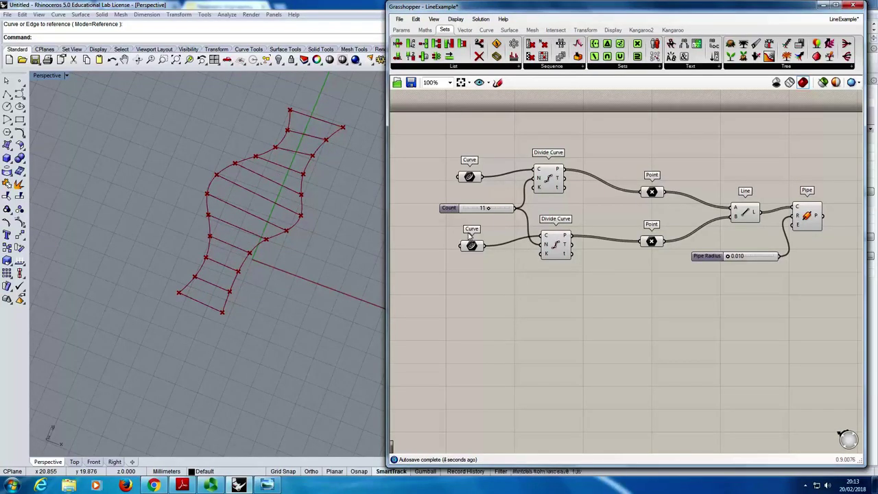
Step: Set the shared Count slider to 13 and inspect the evenly matched lines in the Perspective viewport
{"action": "mouse_move", "coordinate": [490, 208]}
{"action": "left_mouse_down"}
{"action": "mouse_move", "coordinate": [482, 218]}
{"action": "mouse_move", "coordinate": [503, 215]}
{"action": "mouse_move", "coordinate": [475, 217]}
{"action": "mouse_move", "coordinate": [493, 216]}
{"action": "left_mouse_up"}
{"action": "mouse_move", "coordinate": [341, 251]}
{"action": "right_mouse_down"}
{"action": "mouse_move", "coordinate": [322, 197]}
{"action": "mouse_move", "coordinate": [337, 249]}
{"action": "right_mouse_up"}
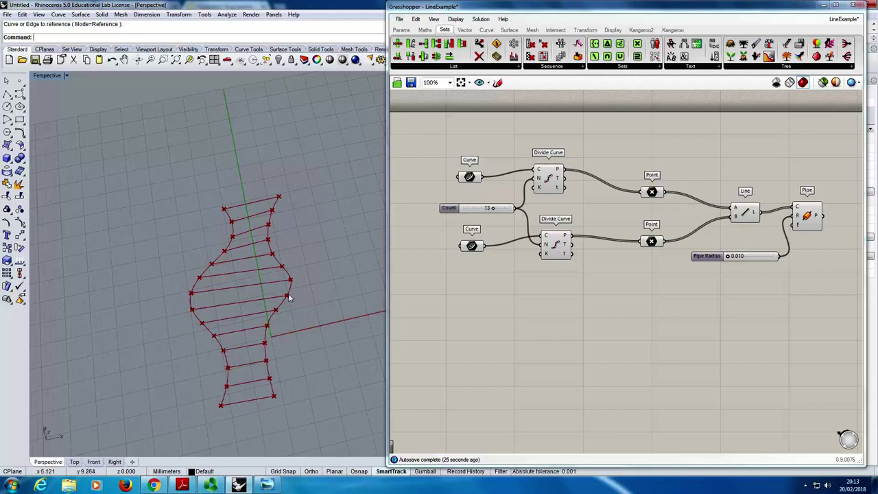
{"action": "right_click_drag", "start_coordinate": [242, 295], "coordinate": [238, 279]}
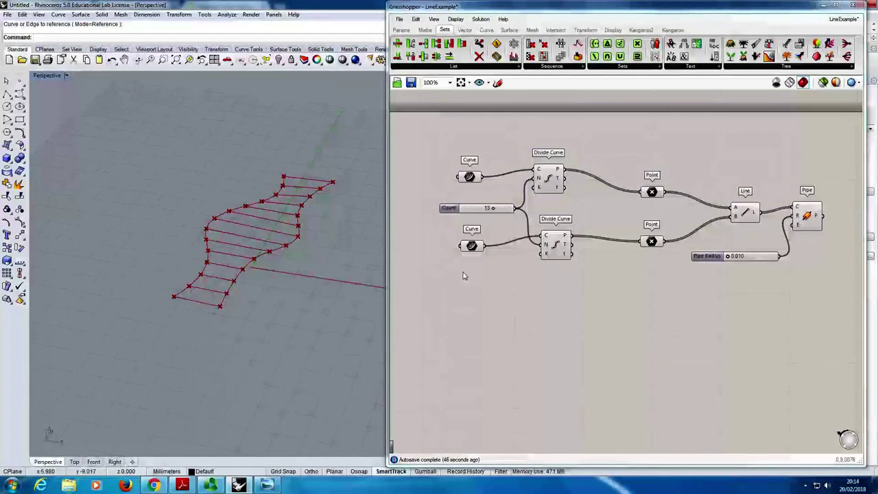
Step: Add an Arc SED component to the canvas just above the Line component
{"action": "right_click_drag", "start_coordinate": [724, 203], "coordinate": [598, 204]}
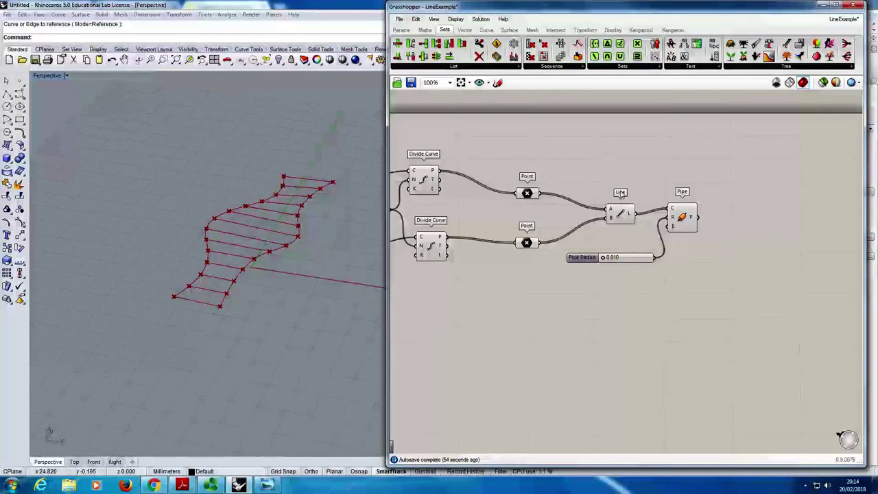
{"action": "left_click", "coordinate": [487, 30]}
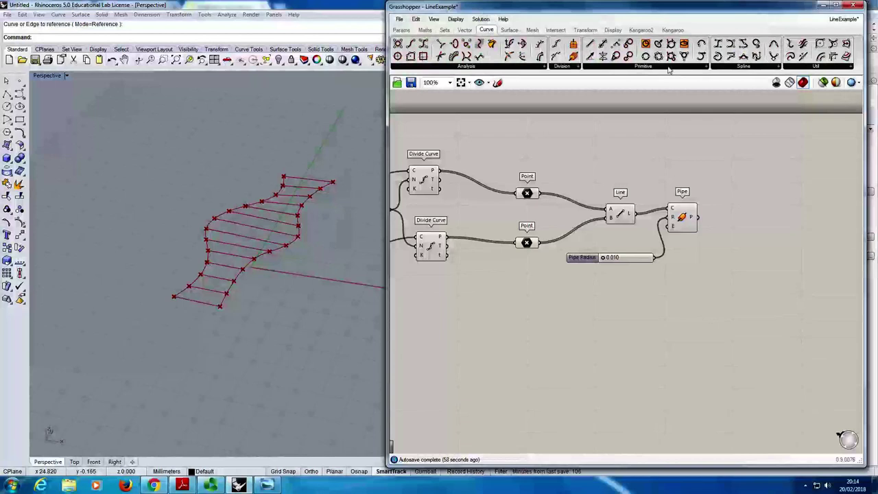
{"action": "left_click", "coordinate": [702, 56]}
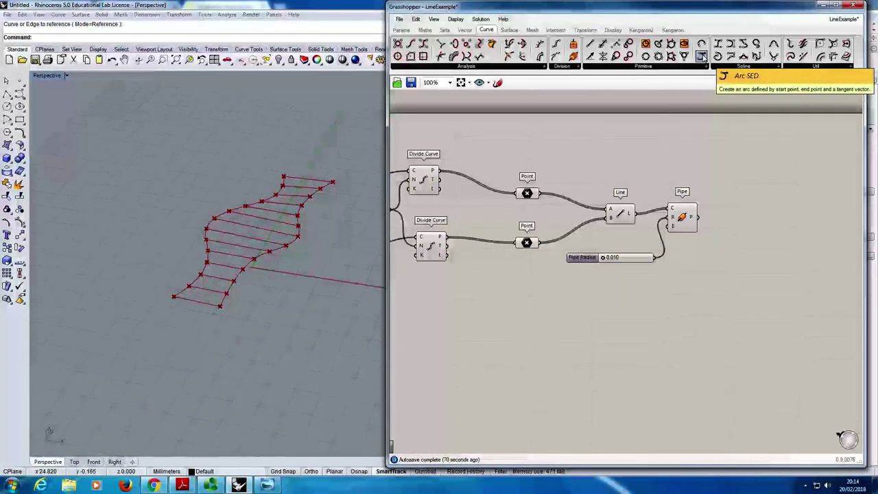
{"action": "left_click", "coordinate": [702, 56]}
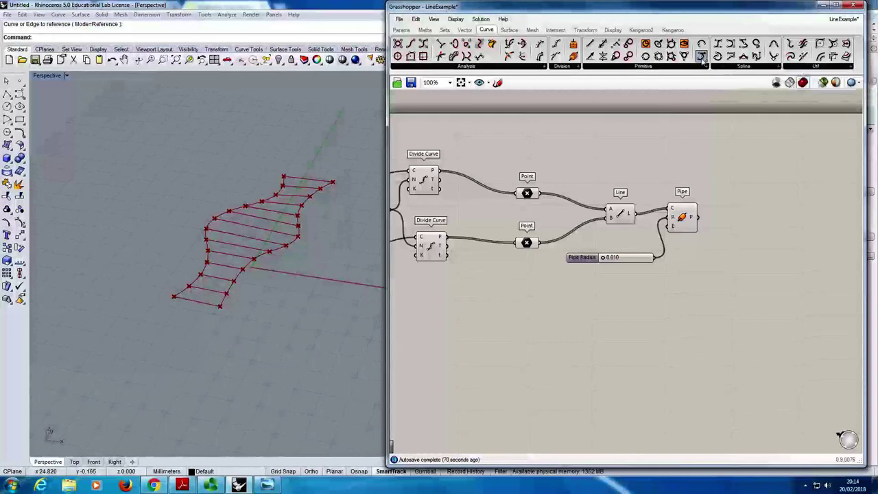
{"action": "left_click", "coordinate": [621, 168]}
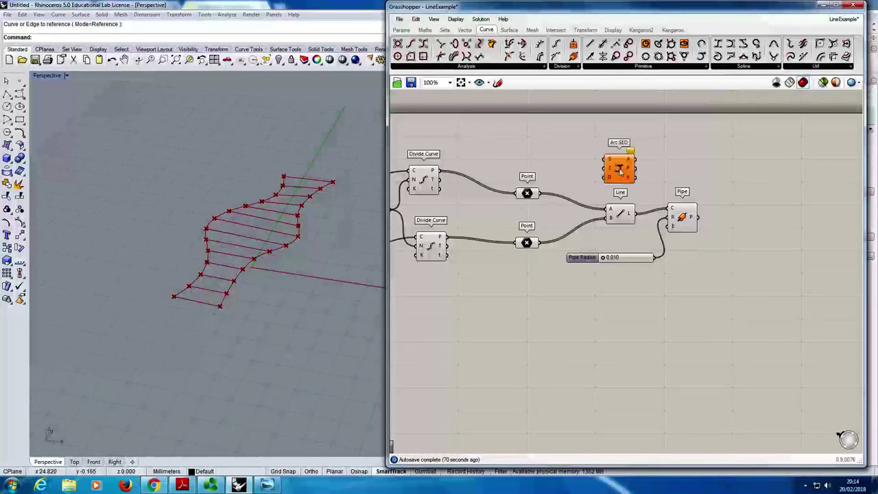
Step: Delete the Line component and move Arc SED into its place between the Point parameters and Pipe
{"action": "left_click", "coordinate": [621, 216]}
{"action": "key", "text": "ctrl+g"}
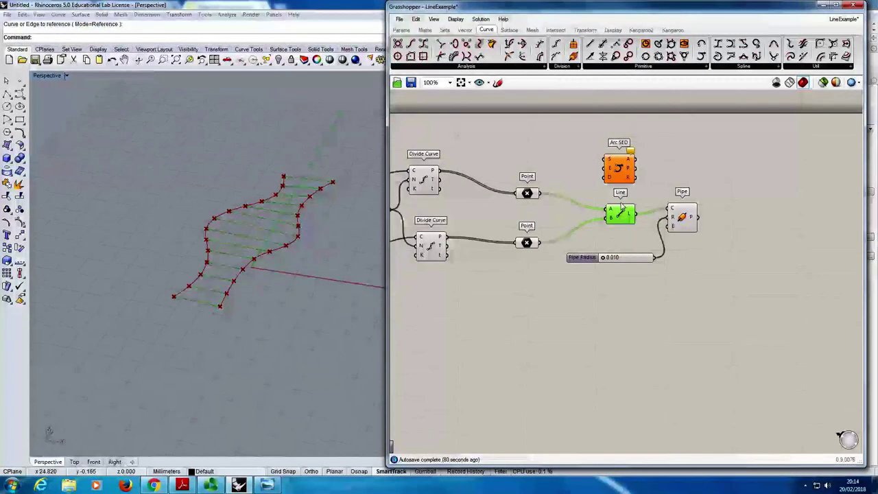
{"action": "key", "text": "Delete"}
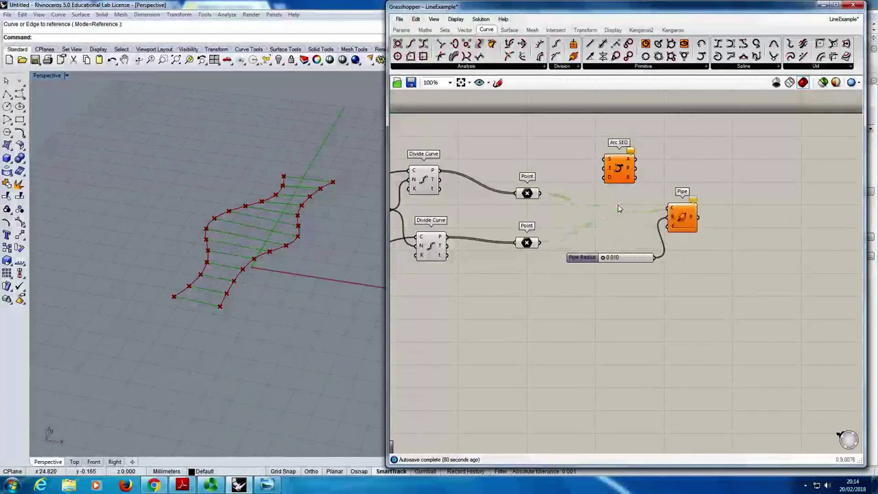
{"action": "left_click_drag", "start_coordinate": [621, 175], "coordinate": [618, 224]}
{"action": "left_click", "coordinate": [593, 211]}
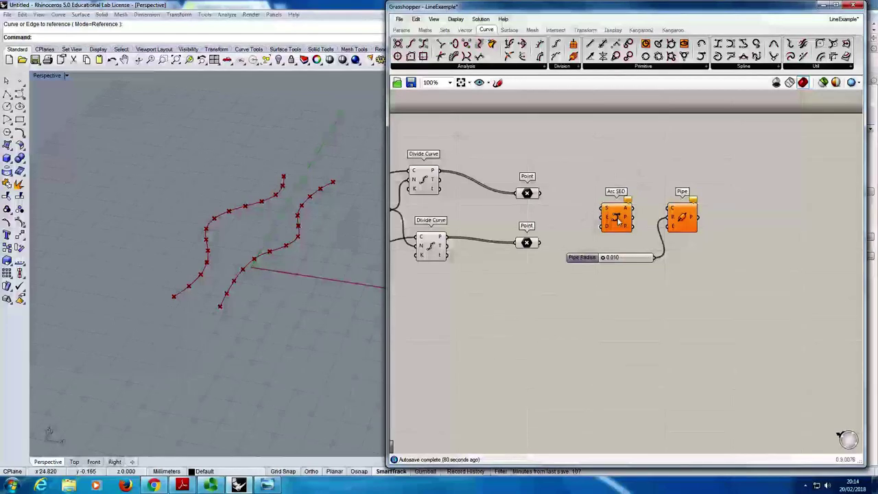
Step: Connect the upper Point parameter to Arc SED input S and the lower Point parameter to input E
{"action": "scroll", "coordinate": [608, 211], "scroll_direction": "up", "scroll_amount": 3}
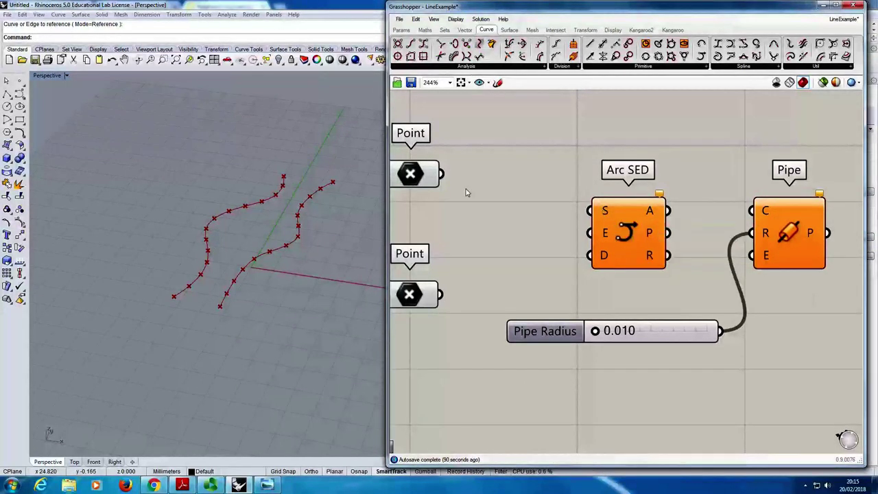
{"action": "left_click_drag", "start_coordinate": [442, 174], "coordinate": [591, 210]}
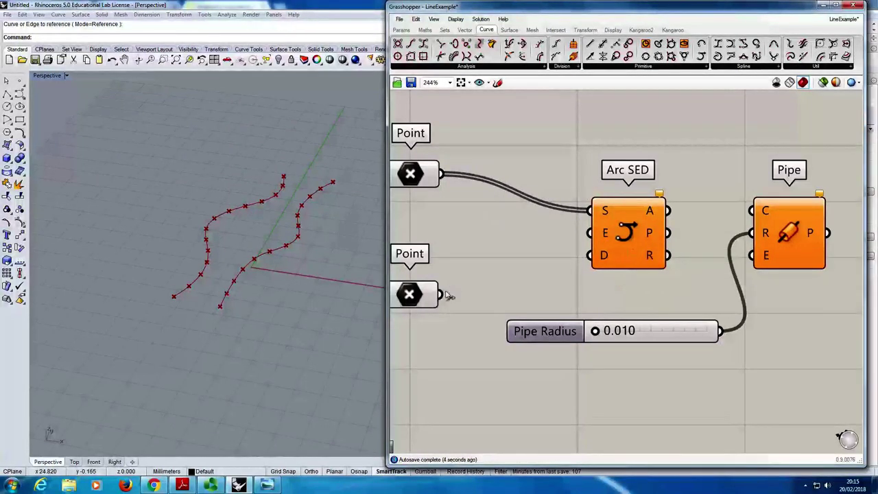
{"action": "left_click_drag", "start_coordinate": [443, 294], "coordinate": [590, 234]}
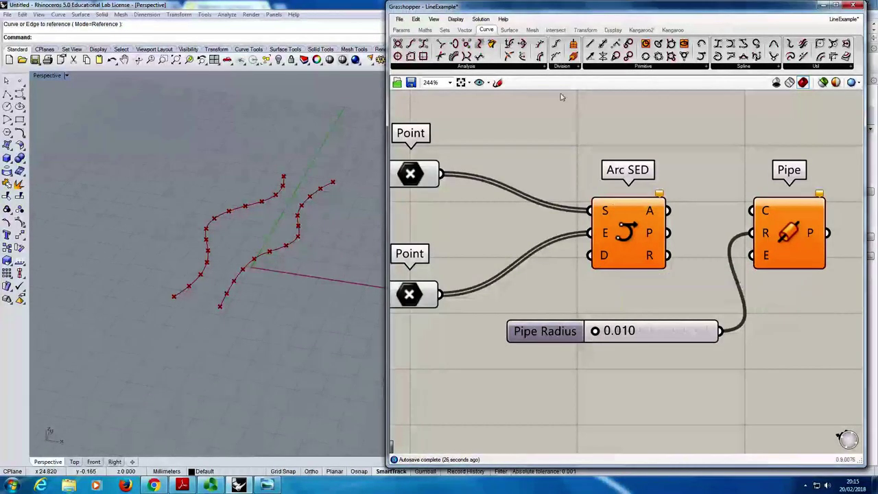
Step: Add a Unit Z component below the lower Point-to-Arc SED wire, moving the Pipe Radius slider lower to make room
{"action": "left_click", "coordinate": [464, 31]}
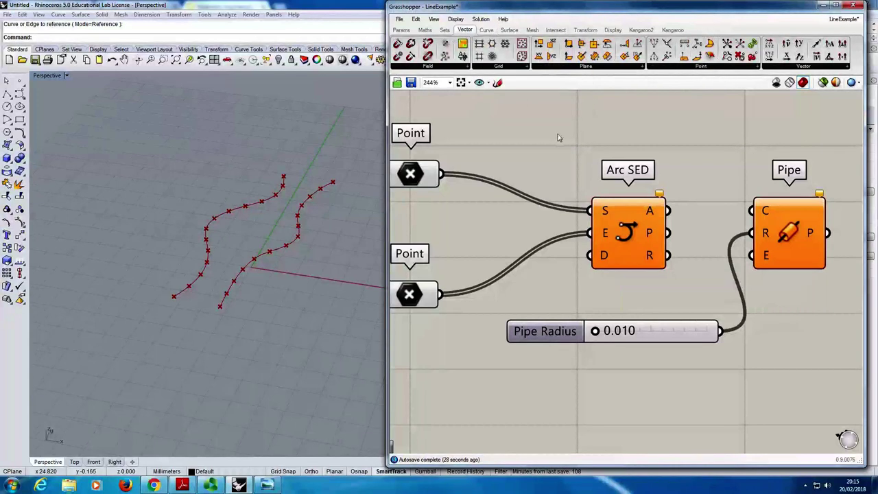
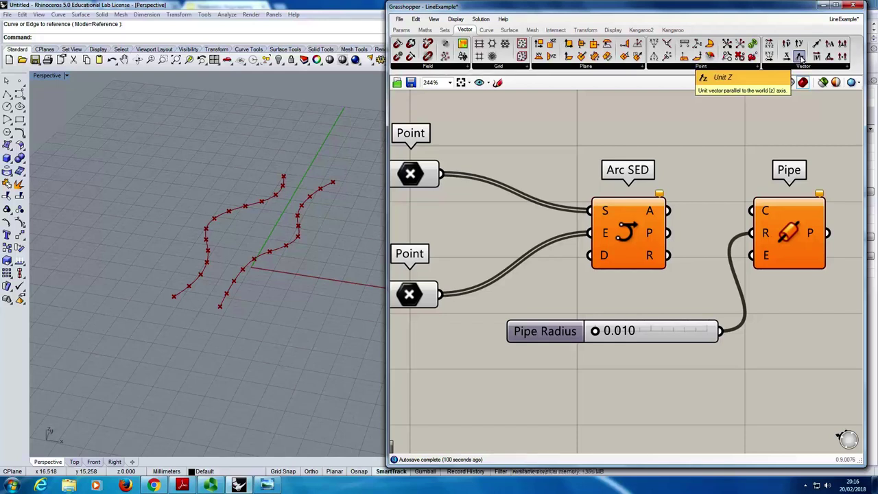
{"action": "left_click_drag", "start_coordinate": [800, 58], "coordinate": [523, 293]}
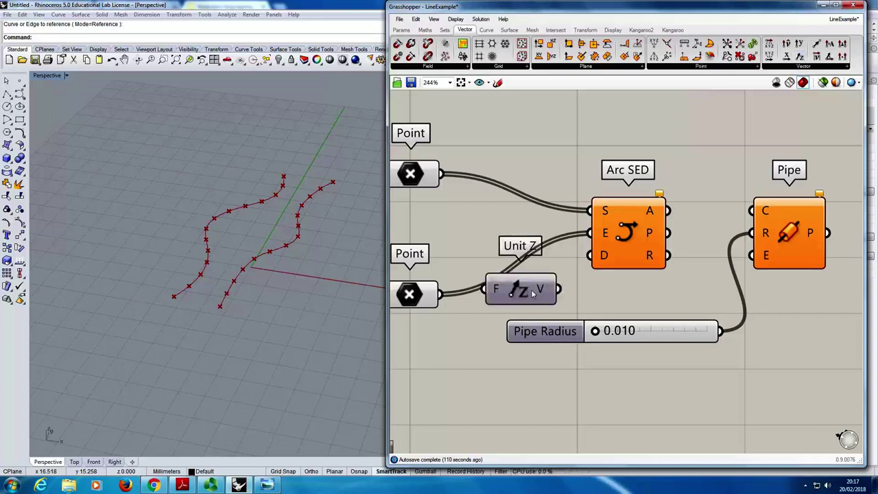
{"action": "left_click_drag", "start_coordinate": [541, 330], "coordinate": [538, 398]}
{"action": "left_click_drag", "start_coordinate": [530, 294], "coordinate": [521, 341]}
{"action": "left_click", "coordinate": [566, 351]}
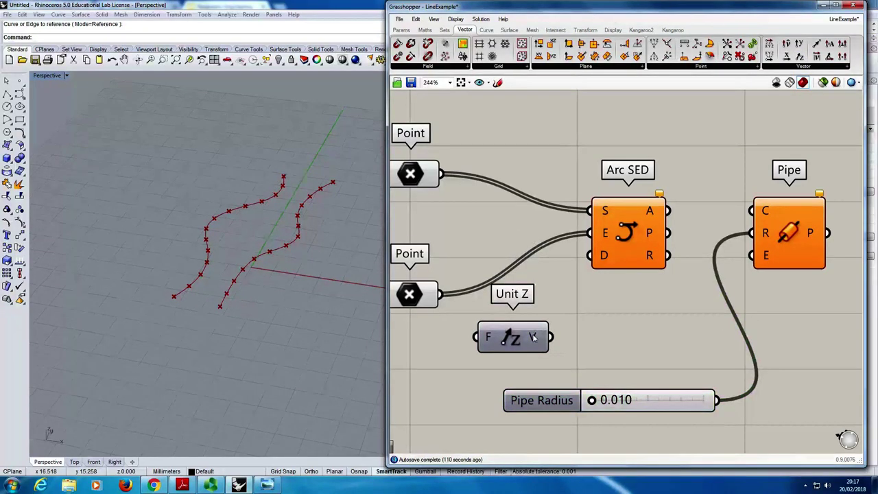
Step: Connect the Unit Z output V to Arc SED input D and inspect the arcs between the two curves
{"action": "mouse_move", "coordinate": [534, 337]}
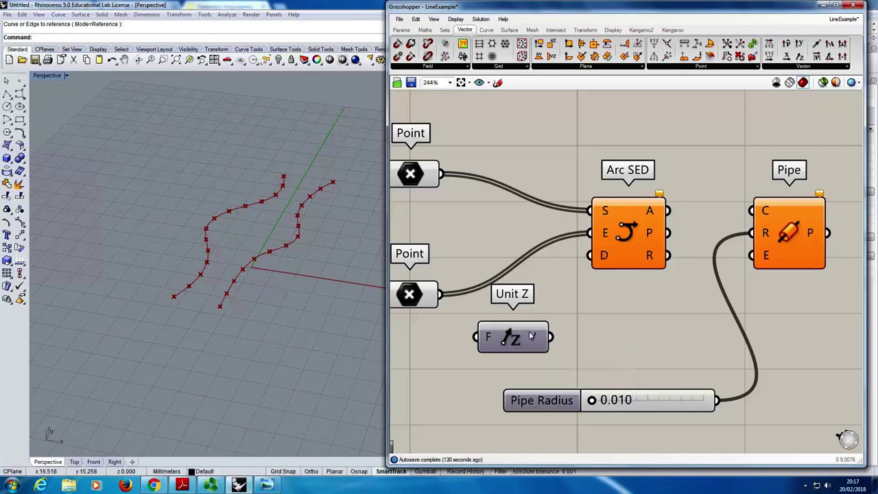
{"action": "left_click_drag", "start_coordinate": [549, 336], "coordinate": [591, 255]}
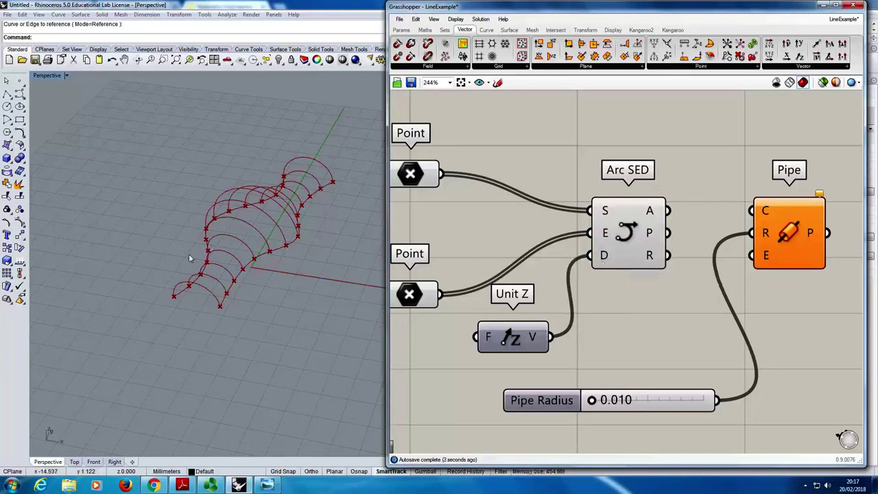
{"action": "right_click_drag", "start_coordinate": [192, 254], "coordinate": [264, 281]}
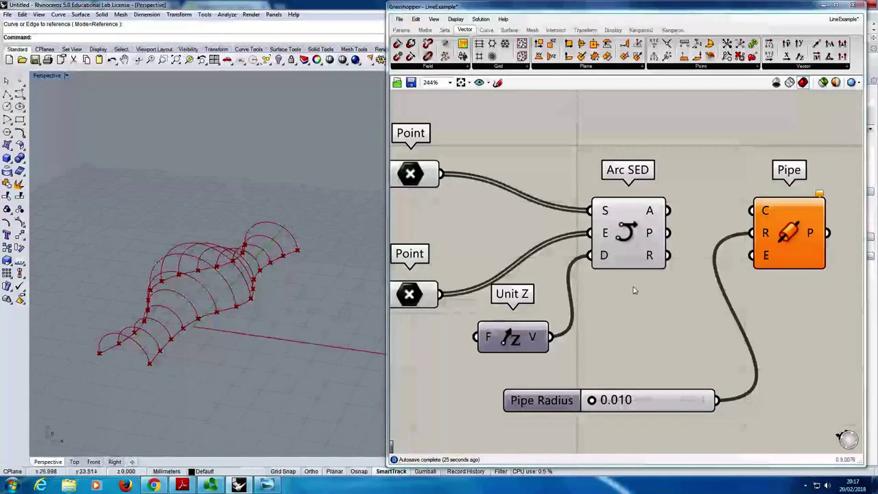
Step: Move the Pipe component lower and farther from Arc SED, and view the arcs from different angles in the Perspective viewport
{"action": "left_click_drag", "start_coordinate": [777, 264], "coordinate": [817, 370]}
{"action": "right_click_drag", "start_coordinate": [768, 412], "coordinate": [709, 381]}
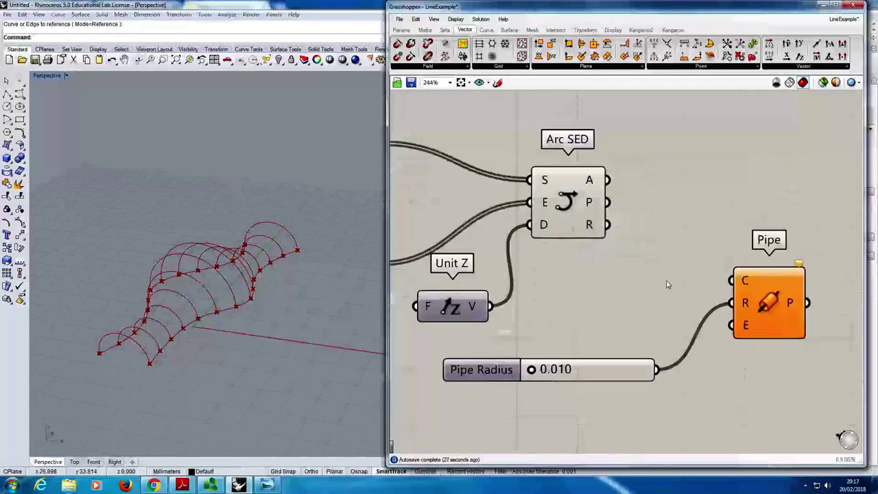
{"action": "right_click_drag", "start_coordinate": [105, 302], "coordinate": [189, 288]}
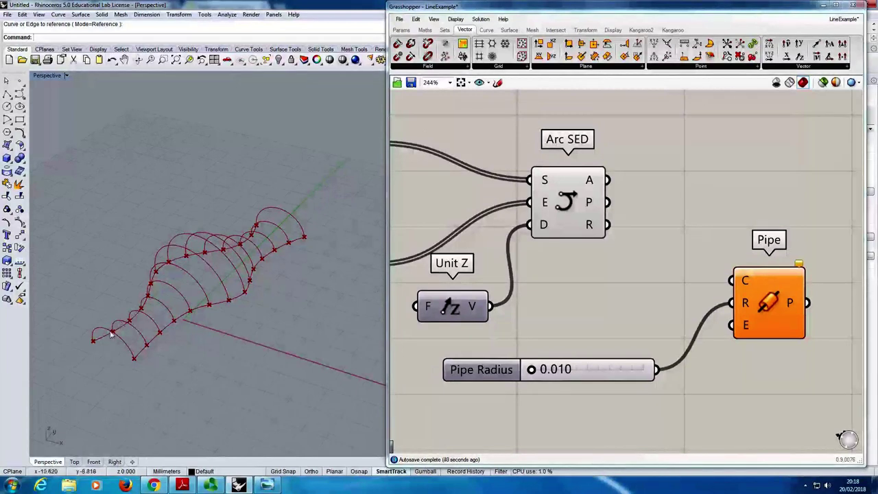
{"action": "right_click_drag", "start_coordinate": [114, 333], "coordinate": [133, 321]}
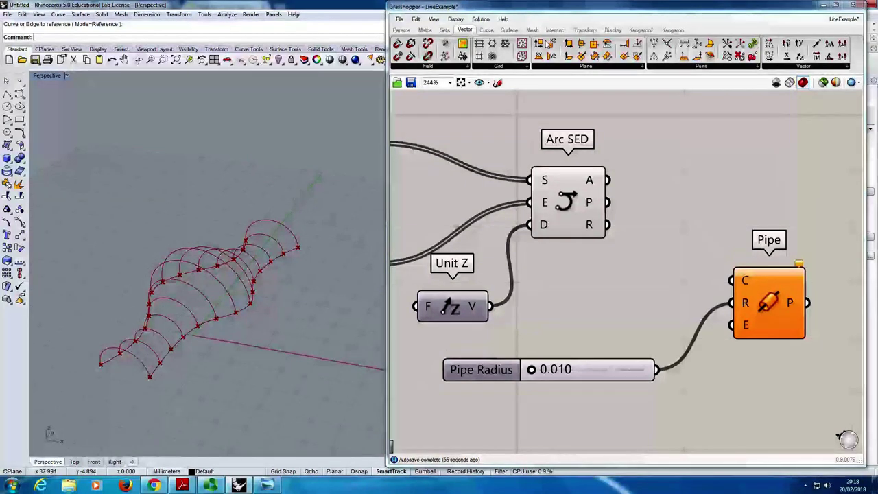
Step: Add a Loft component to the canvas above the Pipe component
{"action": "mouse_move", "coordinate": [512, 31]}
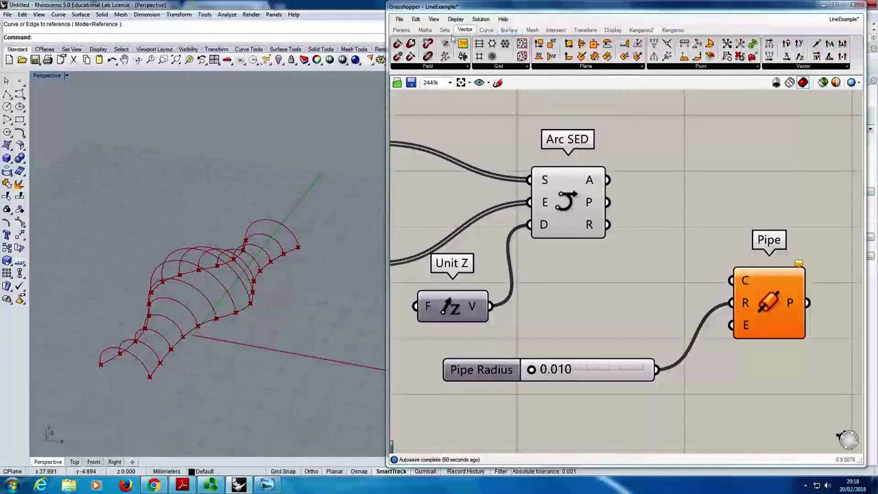
{"action": "left_click", "coordinate": [509, 31]}
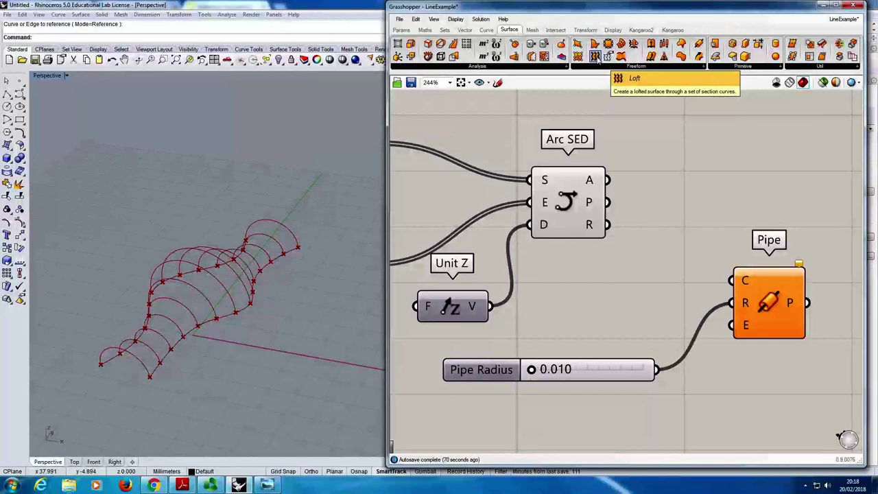
{"action": "left_click_drag", "start_coordinate": [596, 58], "coordinate": [737, 161]}
{"action": "right_click_drag", "start_coordinate": [655, 141], "coordinate": [618, 156]}
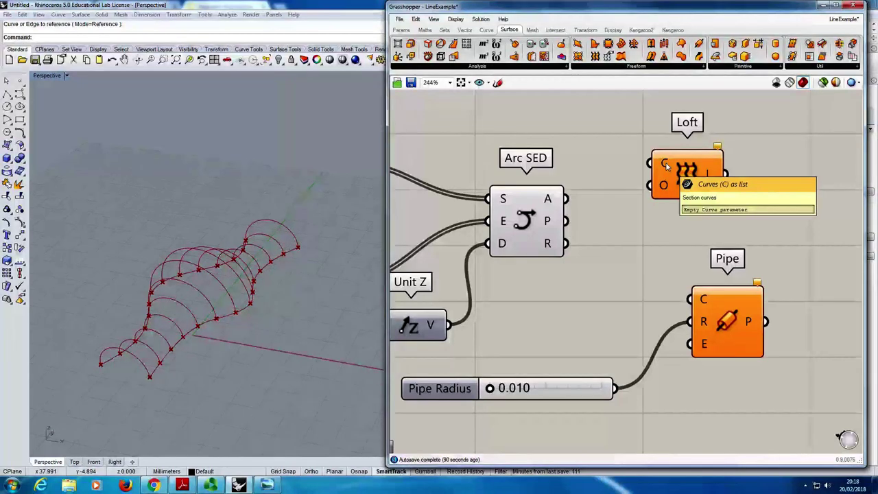
Step: Connect Arc SED output A to Loft input C, inspect the lofted surface, and move Loft farther from Arc SED
{"action": "mouse_move", "coordinate": [548, 199]}
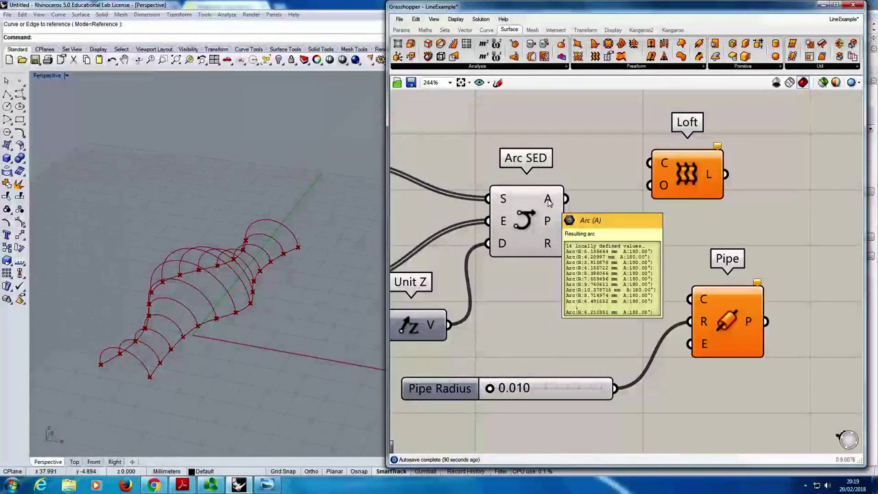
{"action": "left_click_drag", "start_coordinate": [549, 199], "coordinate": [650, 163]}
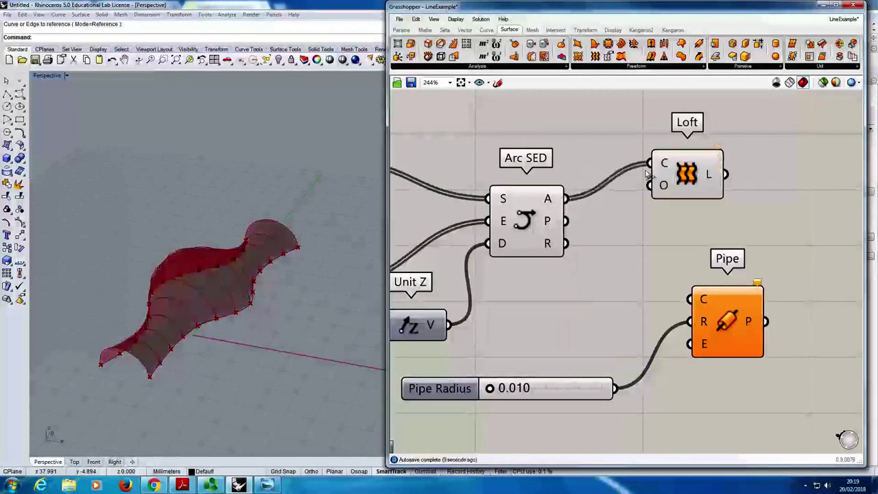
{"action": "right_click_drag", "start_coordinate": [239, 317], "coordinate": [156, 285]}
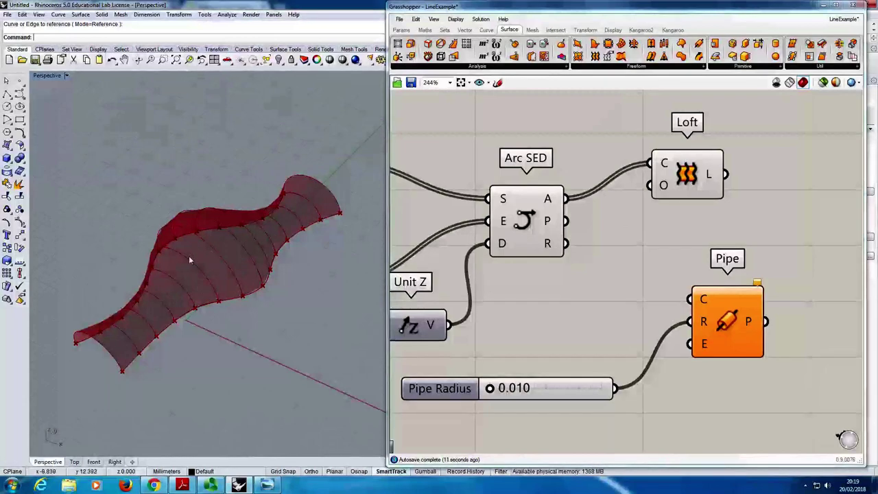
{"action": "mouse_move", "coordinate": [190, 256]}
{"action": "right_mouse_down"}
{"action": "mouse_move", "coordinate": [251, 196]}
{"action": "mouse_move", "coordinate": [193, 275]}
{"action": "mouse_move", "coordinate": [190, 251]}
{"action": "right_mouse_up"}
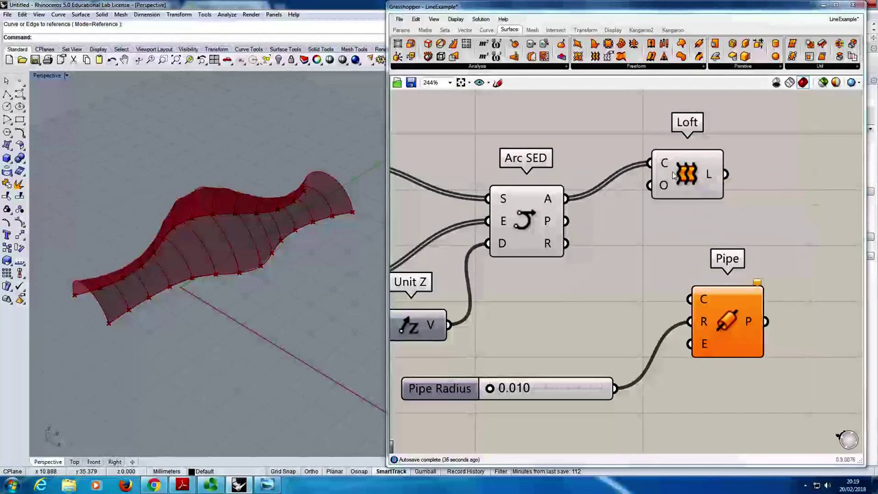
{"action": "mouse_move", "coordinate": [669, 165]}
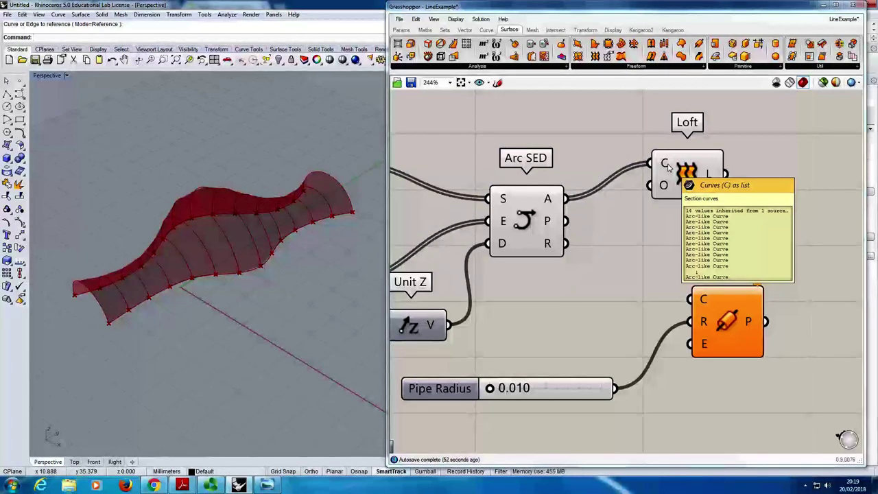
{"action": "scroll", "coordinate": [495, 196], "scroll_direction": "down", "scroll_amount": 3}
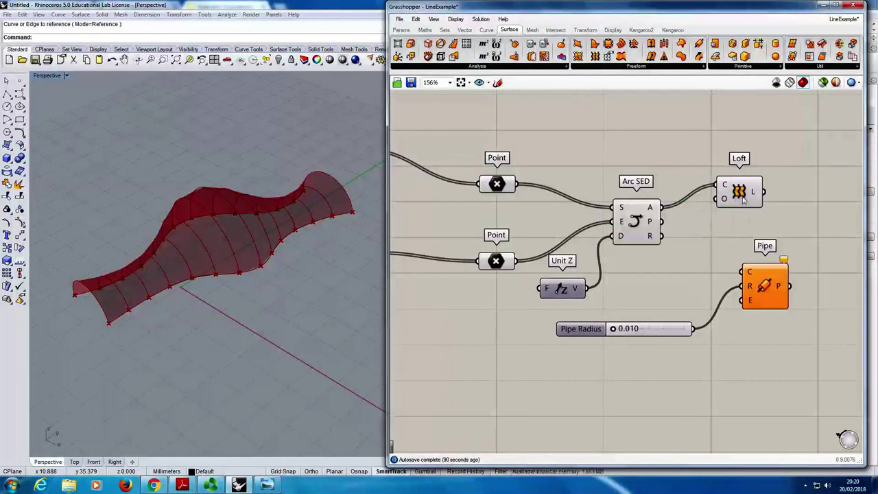
{"action": "left_click_drag", "start_coordinate": [739, 192], "coordinate": [765, 166]}
Step: Set the loft type to Straight in the options of the Loft component's O input and inspect the resulting surface
{"action": "mouse_move", "coordinate": [219, 215]}
{"action": "right_mouse_down"}
{"action": "mouse_move", "coordinate": [339, 185]}
{"action": "mouse_move", "coordinate": [229, 218]}
{"action": "mouse_move", "coordinate": [232, 210]}
{"action": "right_mouse_up"}
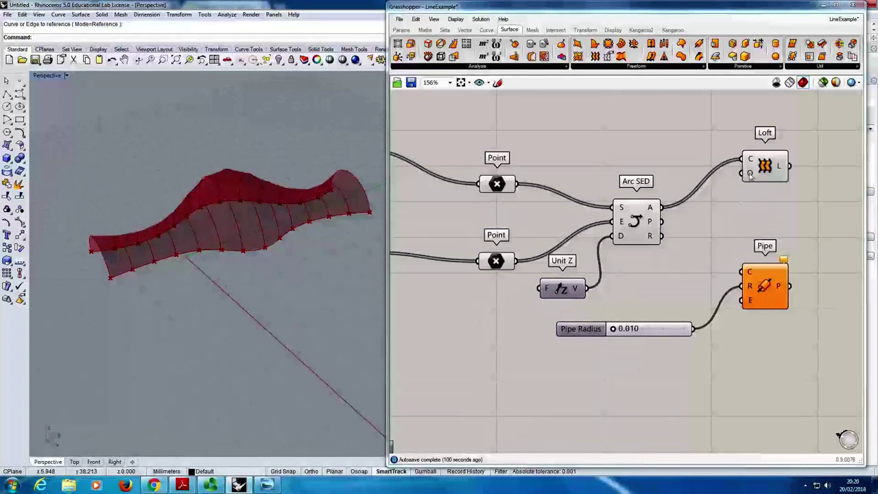
{"action": "right_click", "coordinate": [750, 173]}
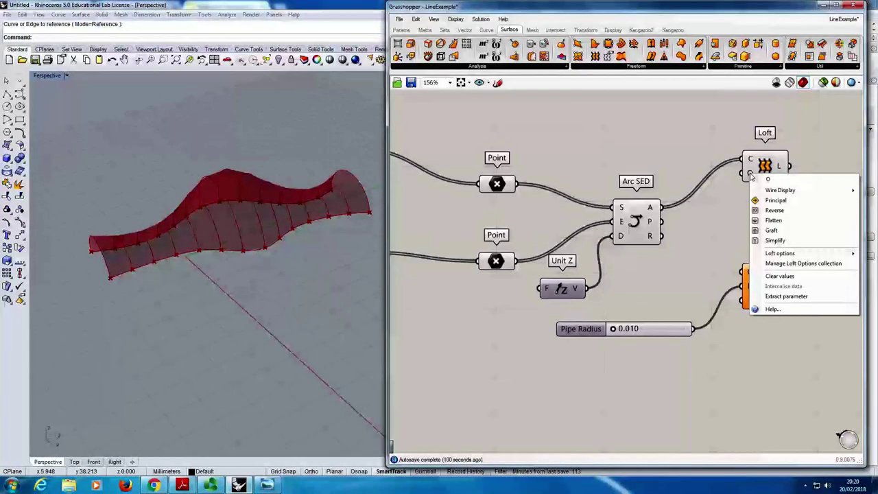
{"action": "mouse_move", "coordinate": [797, 255]}
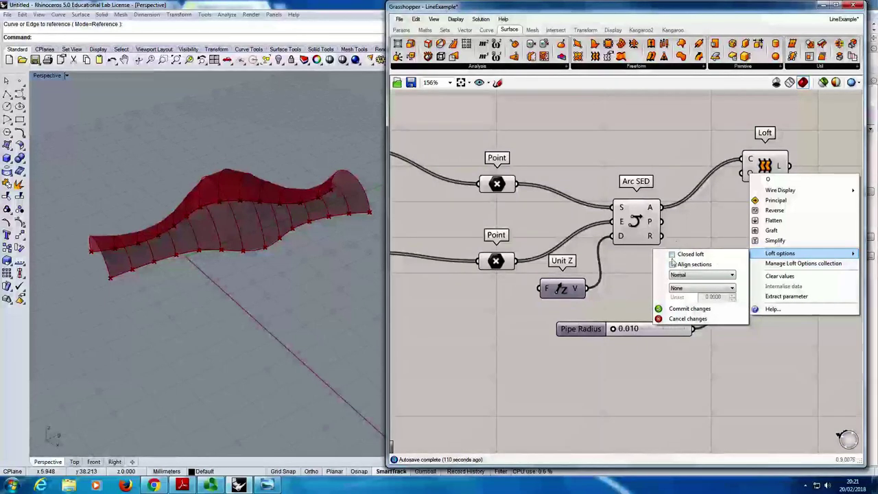
{"action": "left_click", "coordinate": [705, 277]}
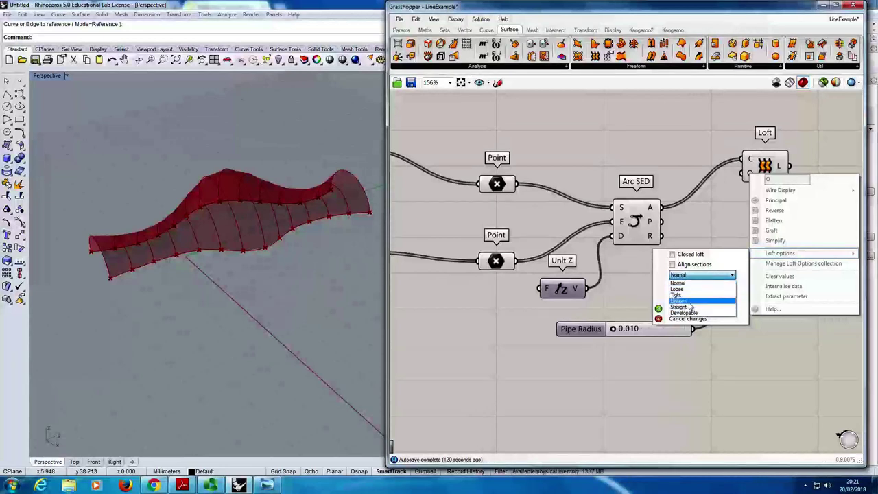
{"action": "left_click", "coordinate": [696, 306]}
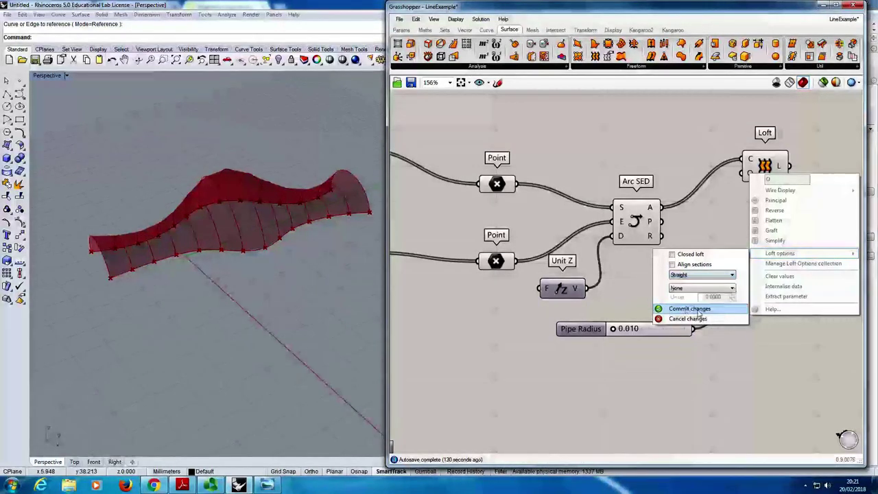
{"action": "left_click", "coordinate": [689, 309]}
{"action": "right_click_drag", "start_coordinate": [185, 226], "coordinate": [314, 340]}
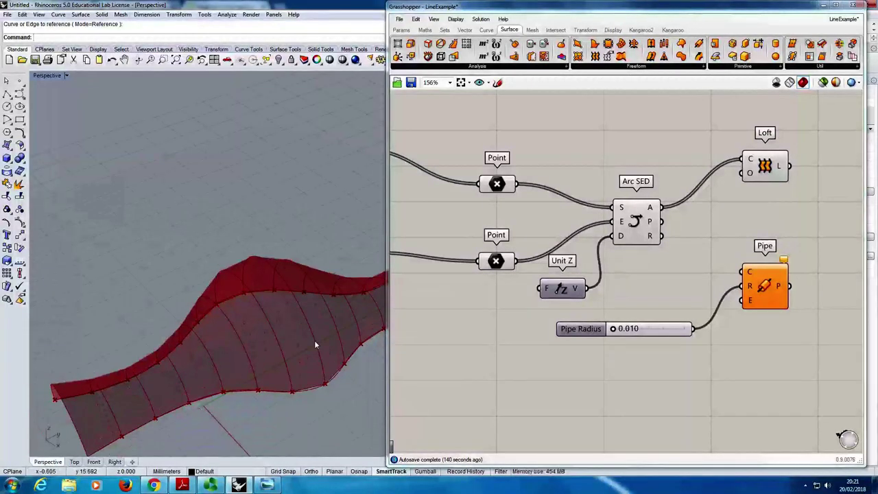
{"action": "right_click_drag", "start_coordinate": [314, 340], "coordinate": [247, 272]}
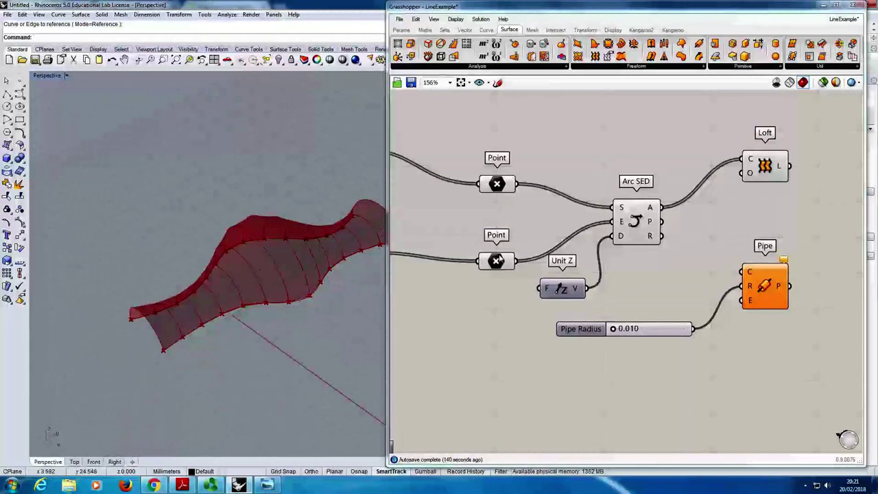
Step: Shift the Pipe component slightly away from Arc SED and connect Arc SED output A to Pipe input C
{"action": "left_click_drag", "start_coordinate": [764, 292], "coordinate": [782, 293]}
{"action": "left_click", "coordinate": [713, 288]}
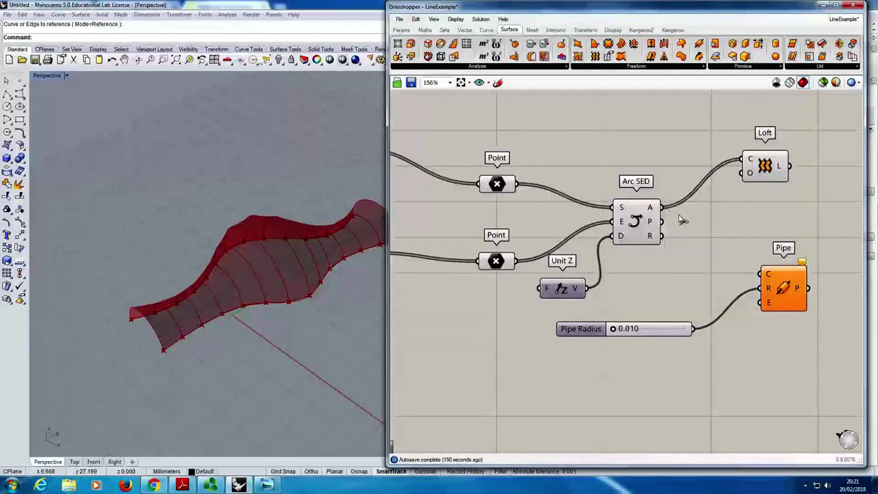
{"action": "left_click_drag", "start_coordinate": [666, 208], "coordinate": [763, 274]}
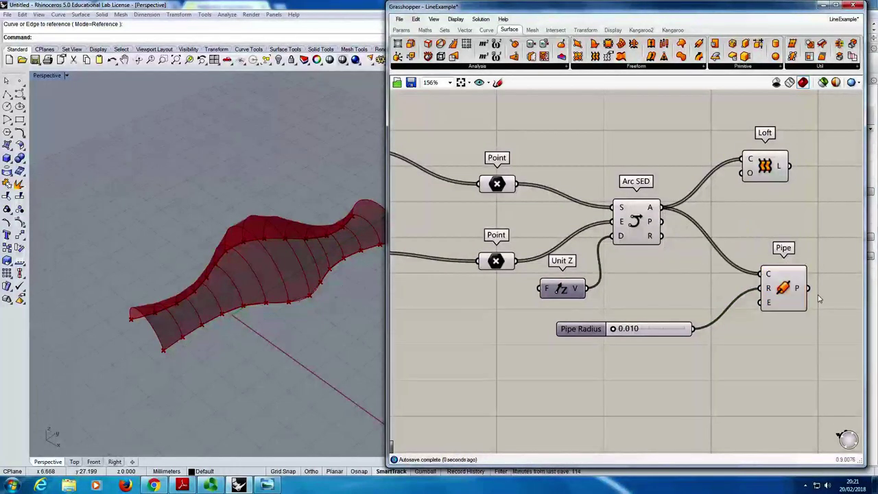
{"action": "left_click", "coordinate": [795, 288]}
{"action": "left_click", "coordinate": [727, 313]}
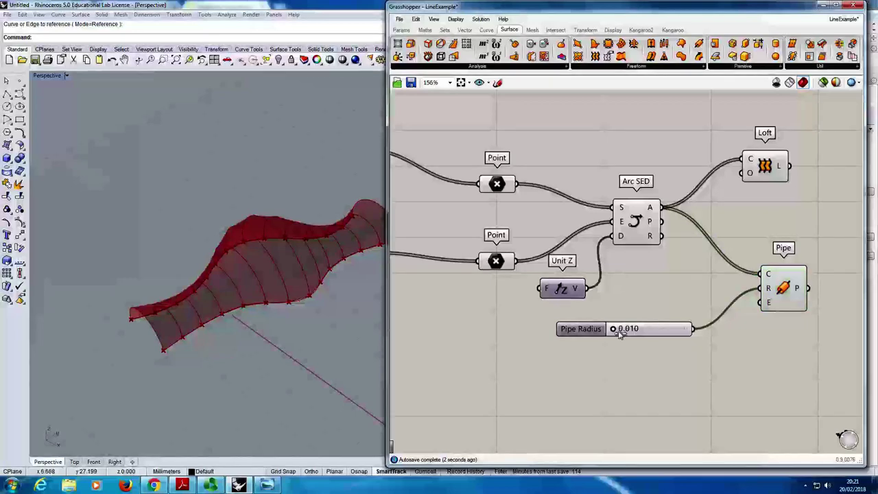
Step: Set the Pipe Radius slider to 0.329 and inspect the piped arcs along the lofted surface from several angles
{"action": "left_click_drag", "start_coordinate": [615, 330], "coordinate": [624, 332]}
{"action": "mouse_move", "coordinate": [289, 273]}
{"action": "right_mouse_down"}
{"action": "mouse_move", "coordinate": [288, 281]}
{"action": "mouse_move", "coordinate": [291, 248]}
{"action": "mouse_move", "coordinate": [291, 279]}
{"action": "right_mouse_up"}
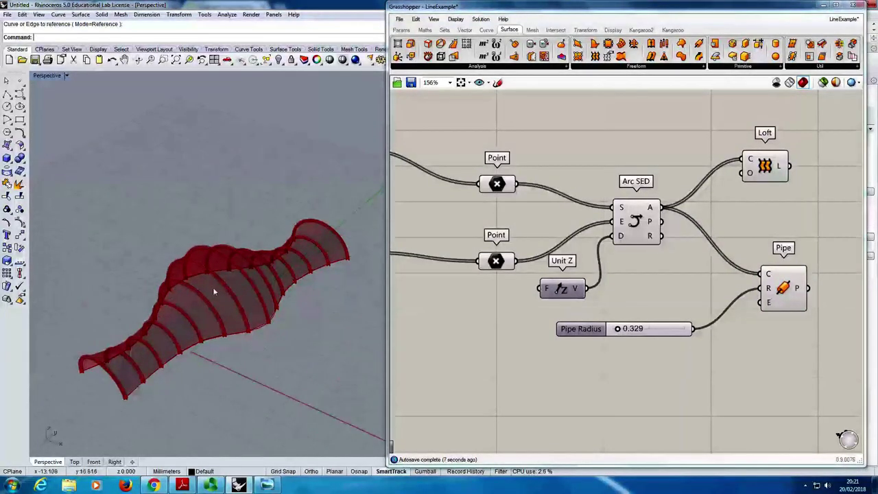
{"action": "right_click_drag", "start_coordinate": [212, 286], "coordinate": [145, 272]}
{"action": "right_click_drag", "start_coordinate": [312, 205], "coordinate": [325, 298]}
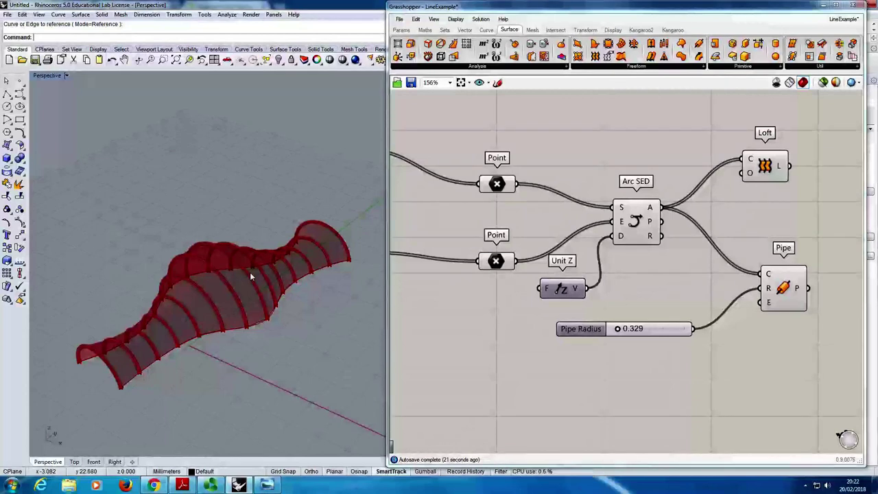
{"action": "right_click_drag", "start_coordinate": [214, 284], "coordinate": [216, 364]}
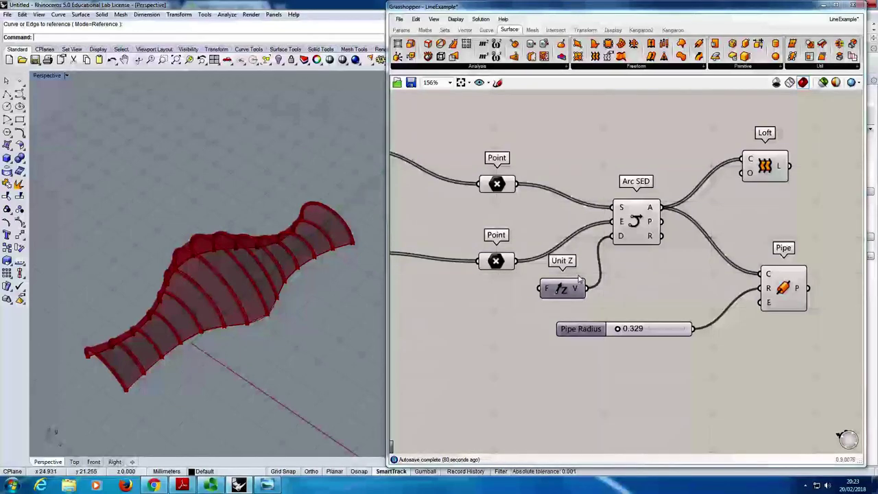
Step: Set the Pipe Radius slider to 0.361 and tidy the layout, with Unit Z above Arc SED and the slider farther from Pipe
{"action": "left_click_drag", "start_coordinate": [578, 279], "coordinate": [585, 157]}
{"action": "left_click", "coordinate": [620, 335]}
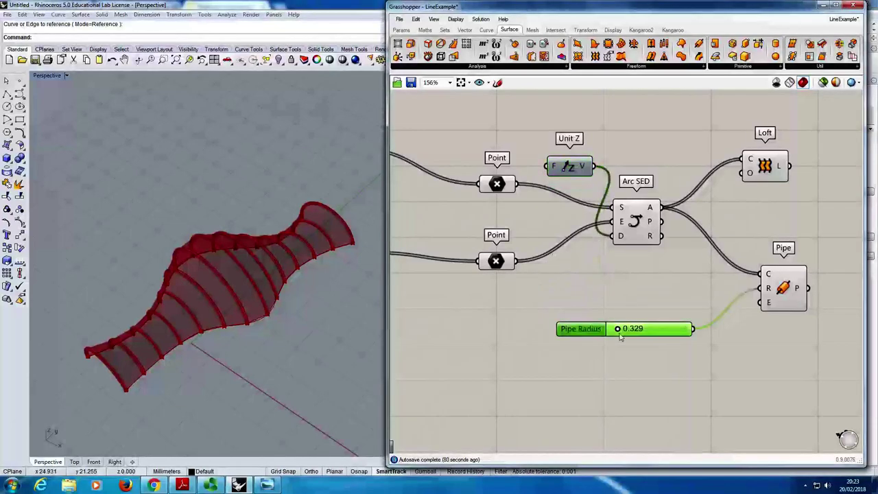
{"action": "left_click_drag", "start_coordinate": [619, 331], "coordinate": [628, 331]}
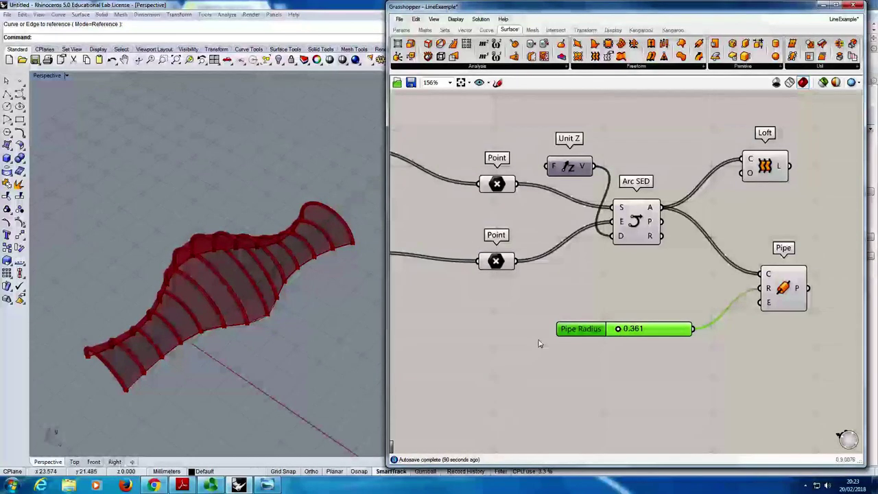
{"action": "right_click_drag", "start_coordinate": [585, 372], "coordinate": [544, 341]}
{"action": "left_click_drag", "start_coordinate": [542, 300], "coordinate": [506, 297]}
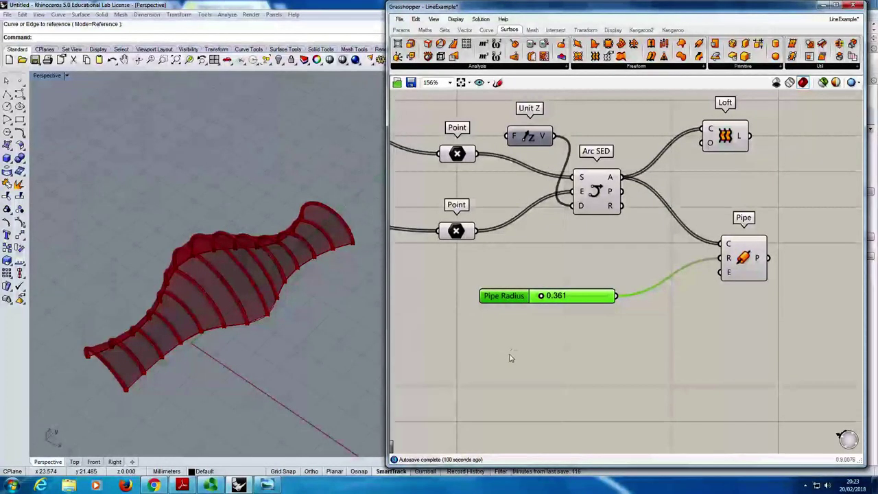
Step: Duplicate the Pipe Radius slider twice and stack the copies below the original
{"action": "key", "text": "ctrl+c"}
{"action": "key", "text": "ctrl+v"}
{"action": "left_click_drag", "start_coordinate": [515, 302], "coordinate": [511, 343]}
{"action": "key", "text": "ctrl+v"}
{"action": "left_click", "coordinate": [693, 370]}
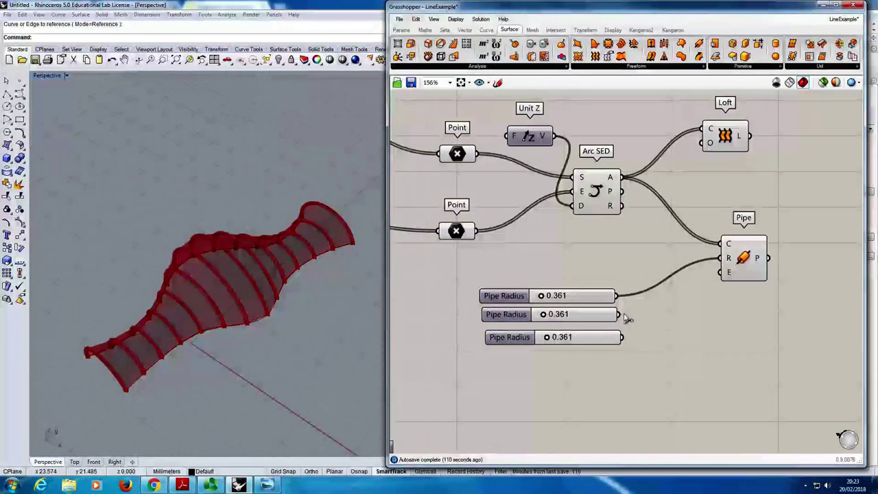
Step: Connect all three Pipe Radius sliders to Pipe input R and check the radius values it inherits
{"action": "left_click_drag", "start_coordinate": [621, 313], "coordinate": [729, 259]}
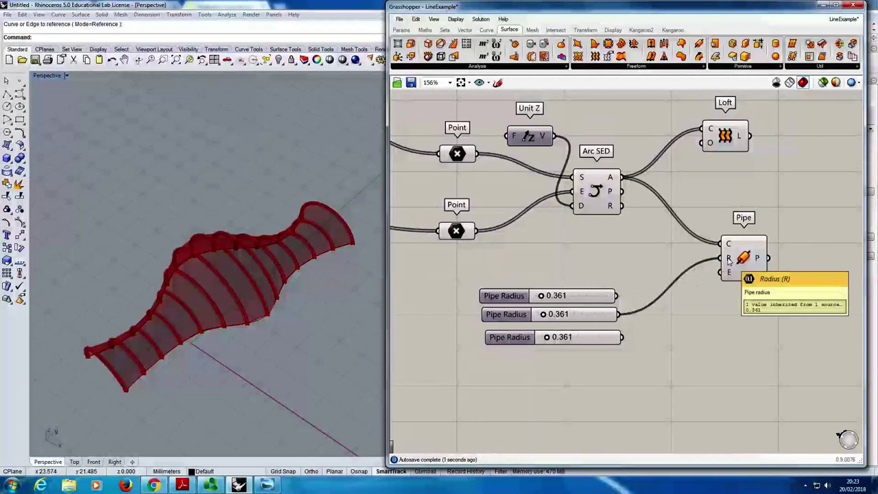
{"action": "left_click_drag", "start_coordinate": [616, 296], "coordinate": [727, 259], "text": "shift"}
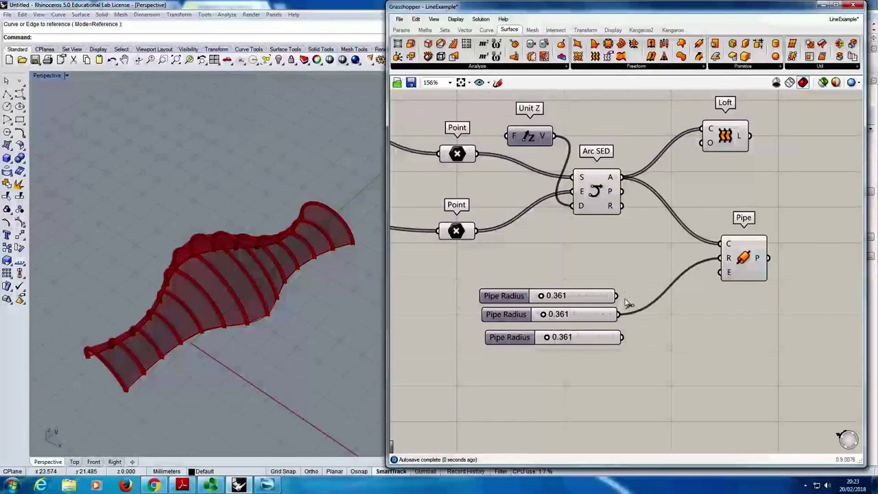
{"action": "left_click_drag", "start_coordinate": [618, 296], "coordinate": [703, 263]}
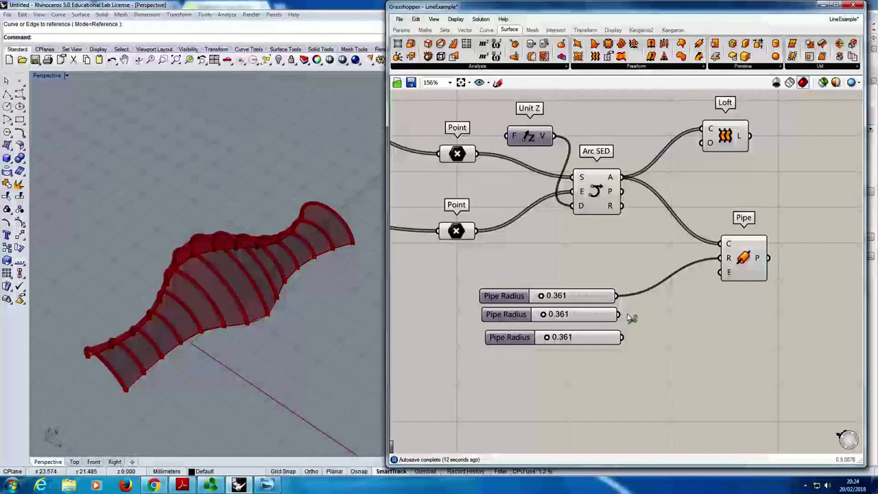
{"action": "left_click_drag", "start_coordinate": [619, 314], "coordinate": [722, 258], "text": "shift"}
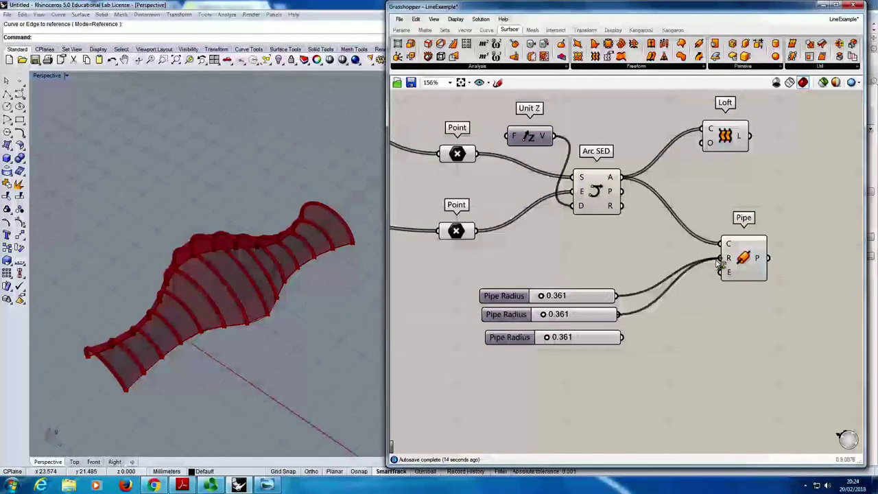
{"action": "left_click_drag", "start_coordinate": [622, 337], "coordinate": [722, 259], "text": "shift"}
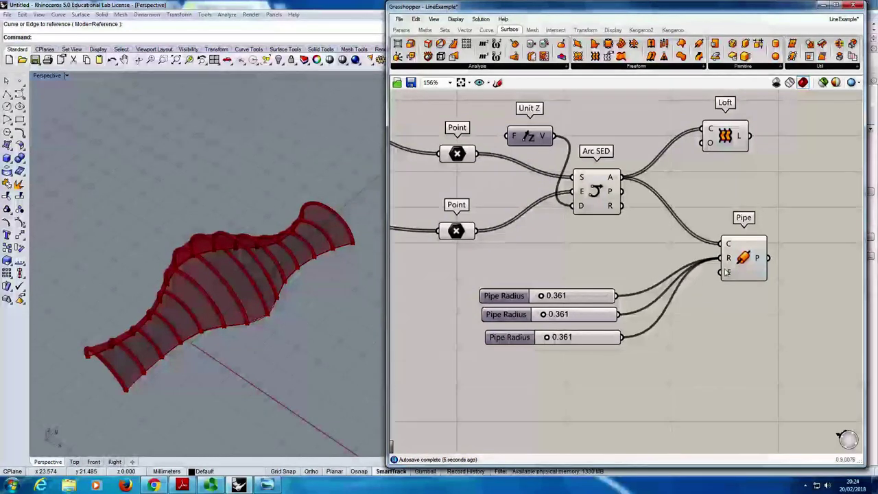
{"action": "mouse_move", "coordinate": [729, 258]}
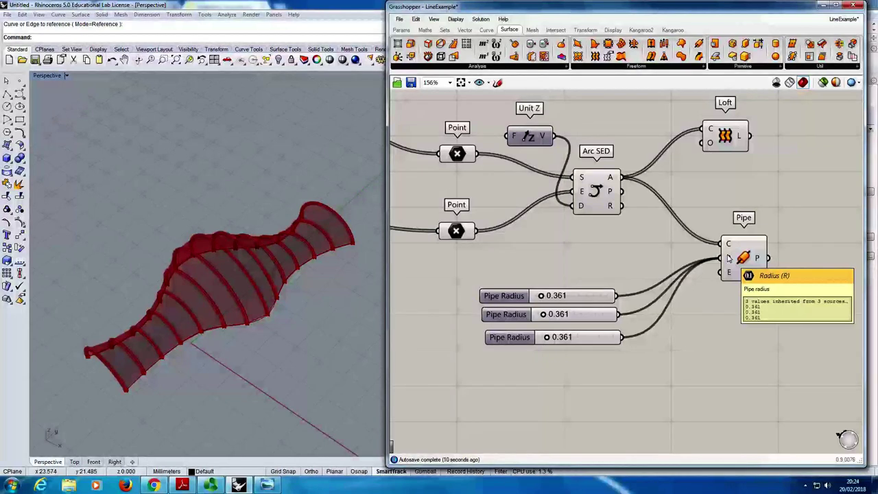
Step: Set the three Pipe Radius sliders to 1.447, 1.223 and 0.584 and check the list of values in Pipe input R
{"action": "left_click_drag", "start_coordinate": [543, 314], "coordinate": [560, 338]}
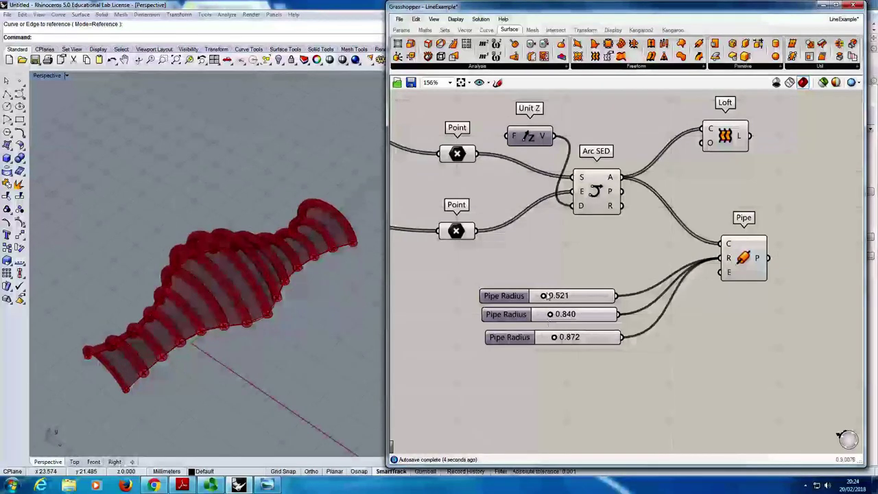
{"action": "left_click_drag", "start_coordinate": [547, 301], "coordinate": [562, 341]}
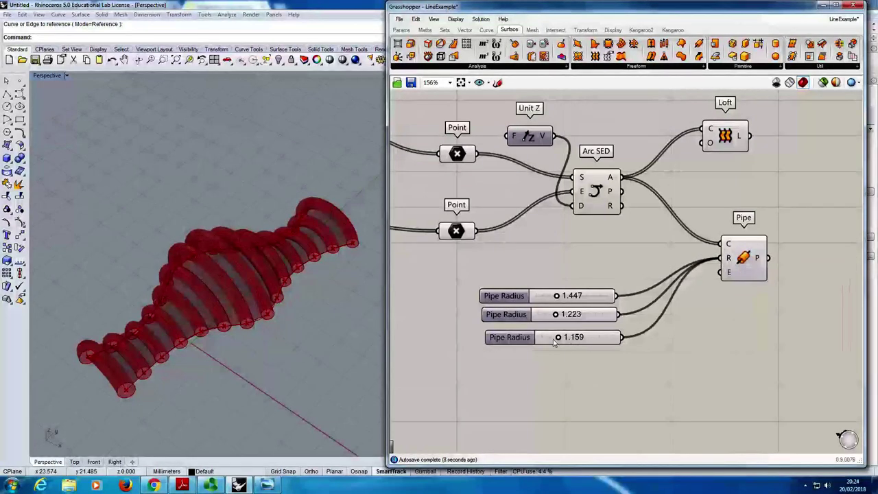
{"action": "mouse_move", "coordinate": [561, 342]}
{"action": "left_mouse_down"}
{"action": "mouse_move", "coordinate": [551, 353]}
{"action": "mouse_move", "coordinate": [558, 349]}
{"action": "left_mouse_up"}
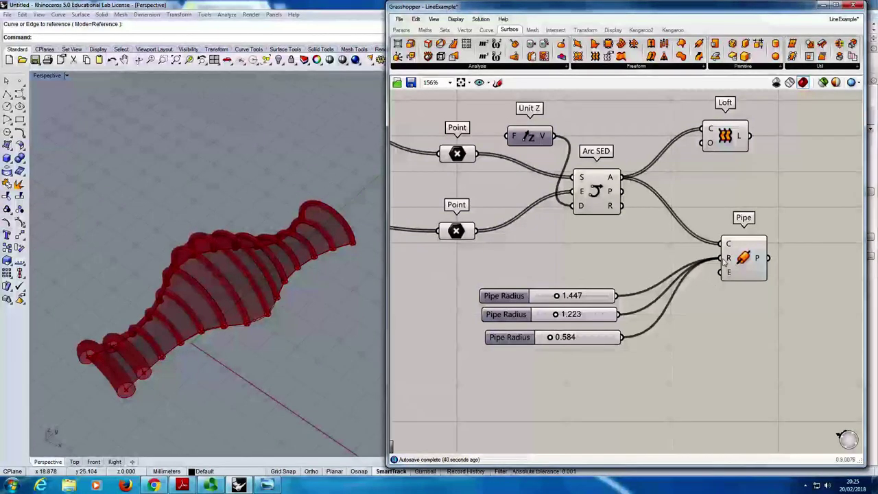
{"action": "mouse_move", "coordinate": [728, 263]}
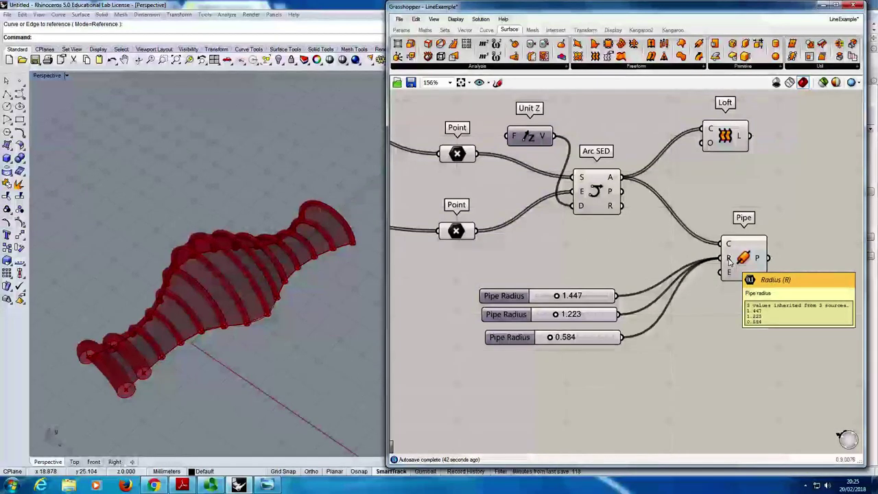
Step: Disconnect the two duplicate Pipe Radius sliders from Pipe input R and delete them
{"action": "right_click", "coordinate": [730, 263]}
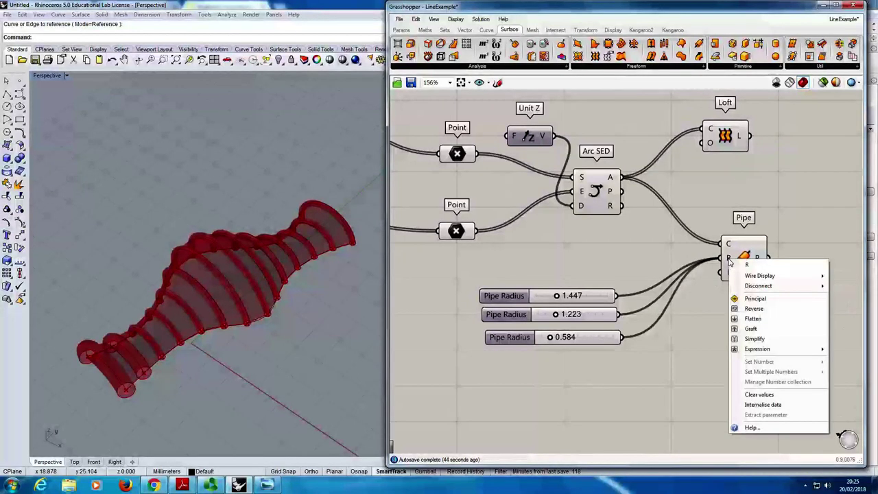
{"action": "mouse_move", "coordinate": [760, 288]}
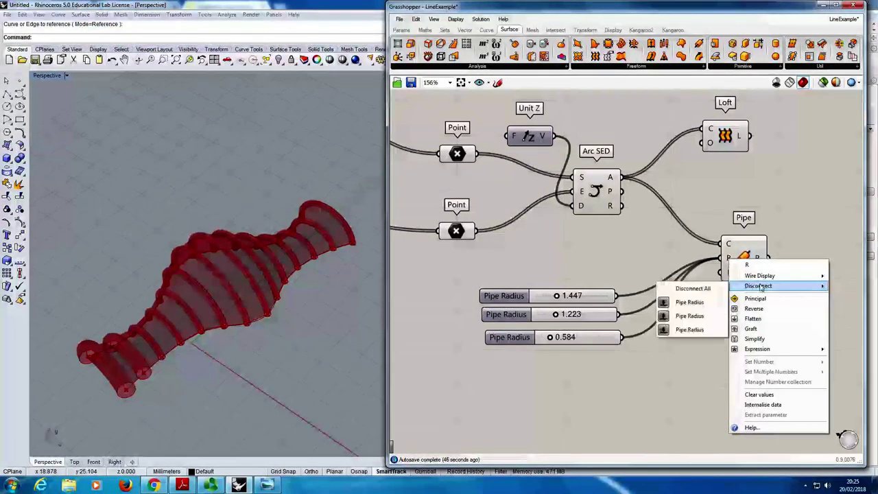
{"action": "left_click", "coordinate": [689, 329]}
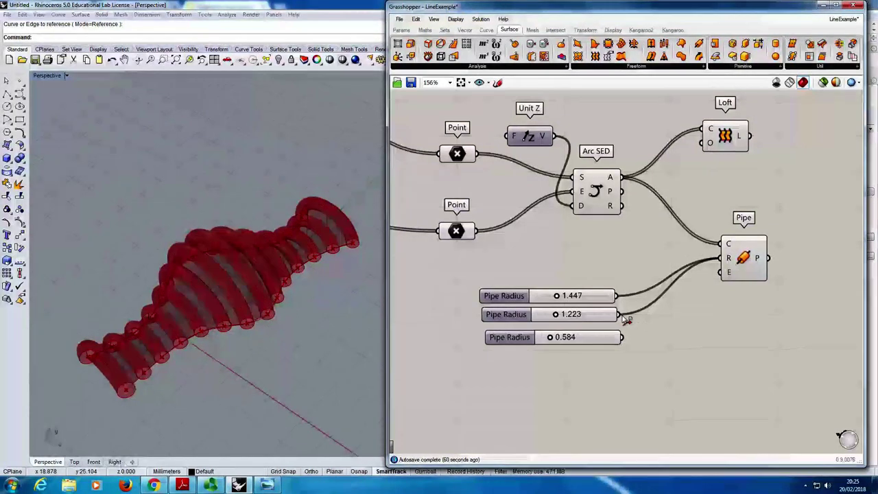
{"action": "left_click_drag", "start_coordinate": [619, 316], "coordinate": [726, 264]}
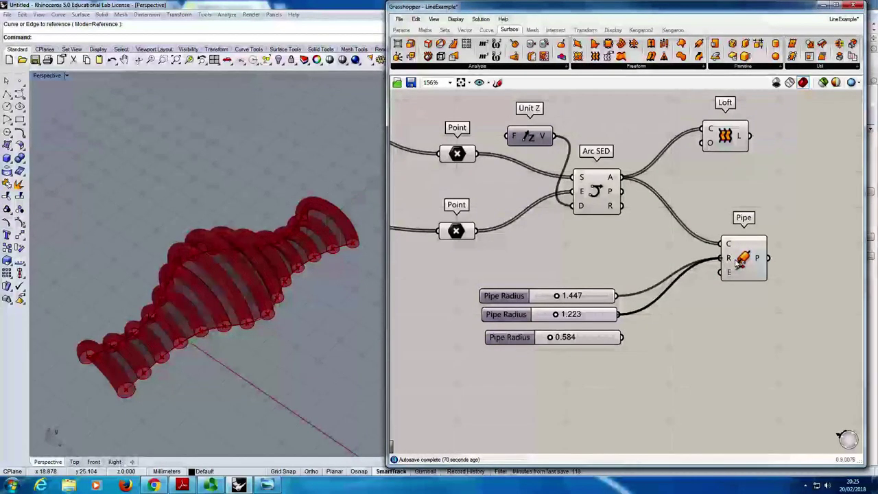
{"action": "key", "text": "ctrl+z"}
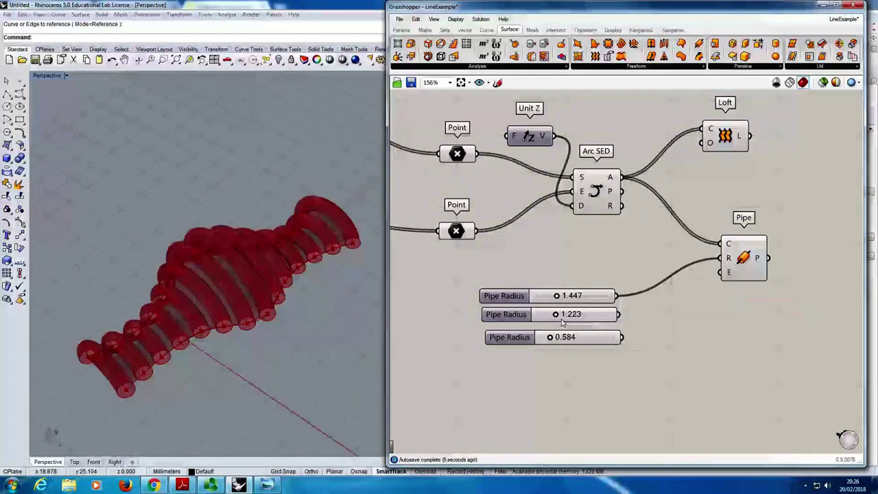
{"action": "left_click_drag", "start_coordinate": [632, 352], "coordinate": [479, 306]}
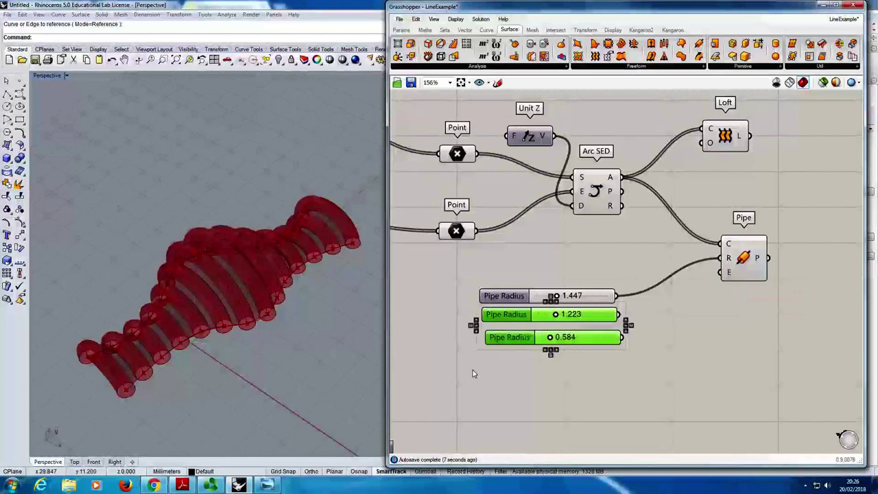
{"action": "key", "text": "Delete"}
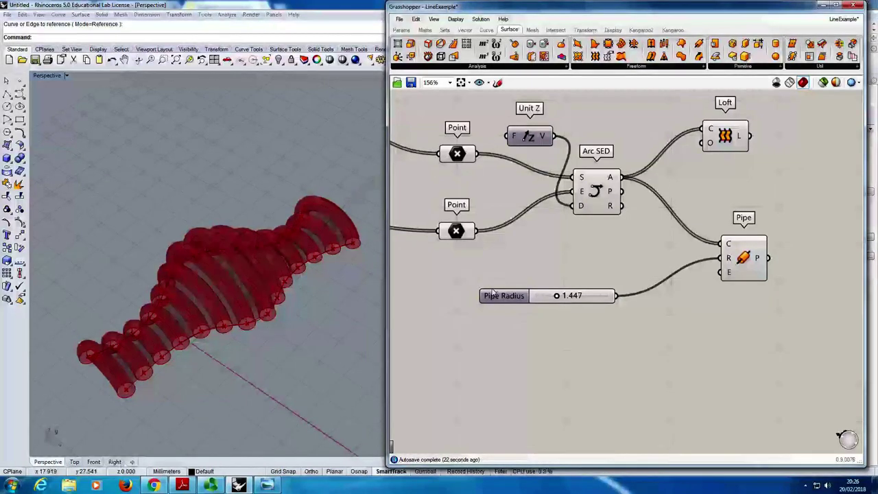
Step: Set the remaining Pipe Radius slider to 0.457 and inspect the piped arcs from above
{"action": "mouse_move", "coordinate": [557, 298]}
{"action": "left_mouse_down"}
{"action": "mouse_move", "coordinate": [537, 297]}
{"action": "mouse_move", "coordinate": [554, 307]}
{"action": "mouse_move", "coordinate": [547, 309]}
{"action": "mouse_move", "coordinate": [561, 295]}
{"action": "left_mouse_up"}
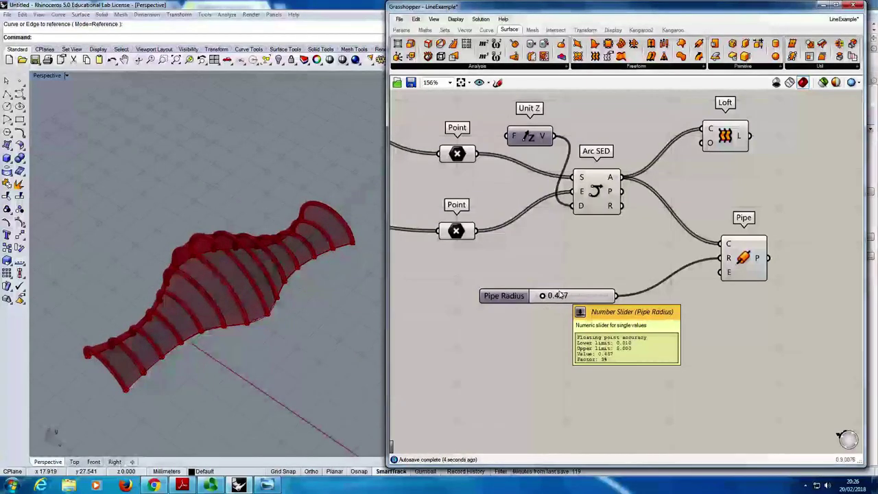
{"action": "right_click_drag", "start_coordinate": [199, 276], "coordinate": [294, 316]}
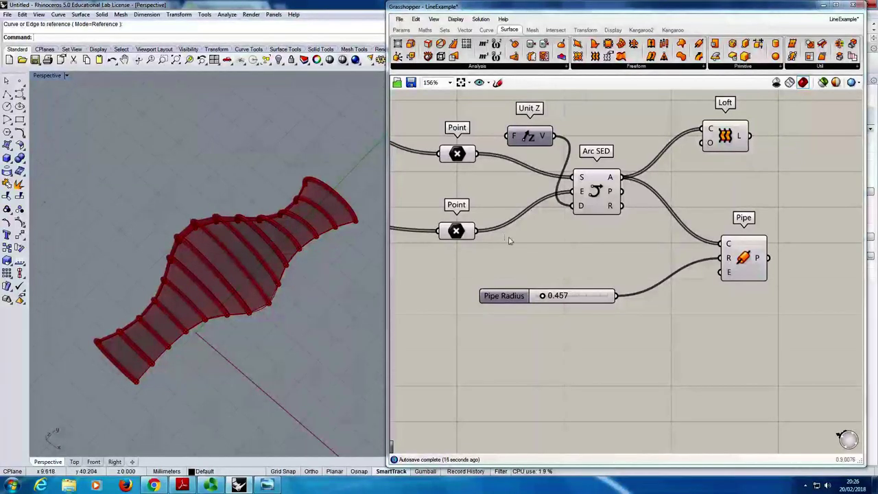
Step: Select the two Point components in turn to examine the start and end points of the arcs
{"action": "left_click", "coordinate": [459, 154]}
{"action": "left_click", "coordinate": [465, 158]}
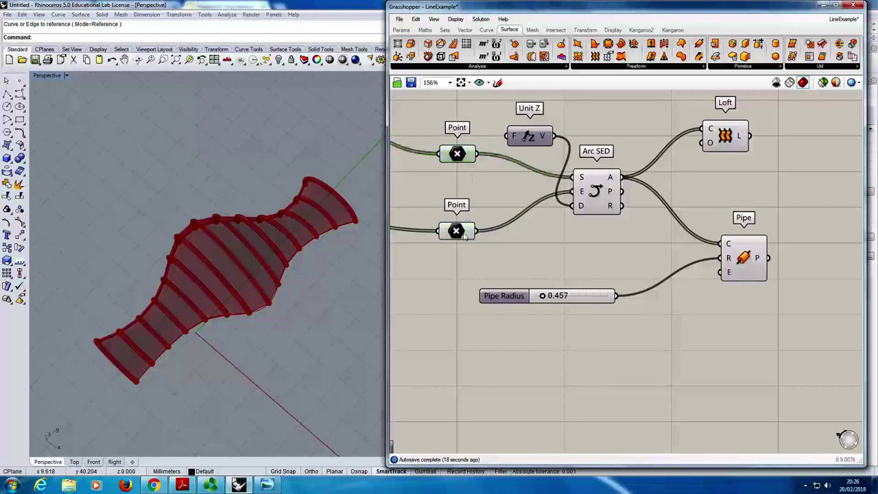
{"action": "left_click", "coordinate": [456, 232]}
{"action": "left_click", "coordinate": [458, 155]}
{"action": "left_click", "coordinate": [461, 237]}
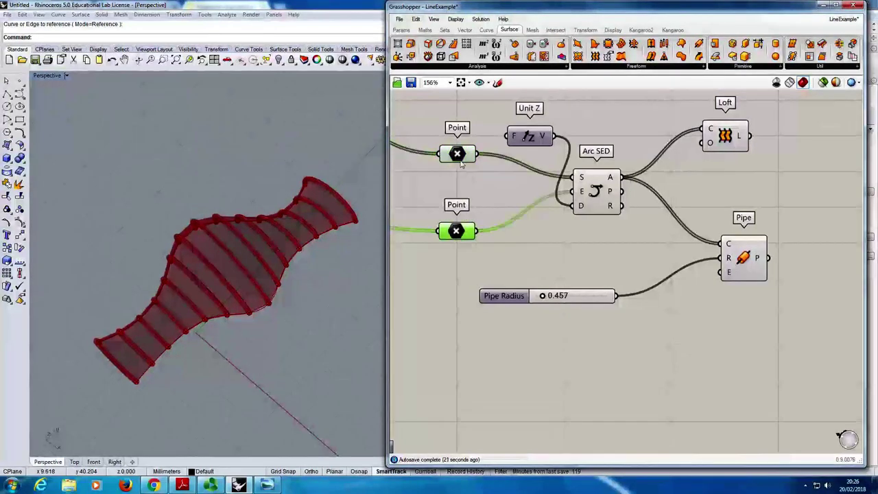
{"action": "left_click", "coordinate": [462, 159]}
{"action": "left_click", "coordinate": [457, 229]}
{"action": "left_click", "coordinate": [512, 244]}
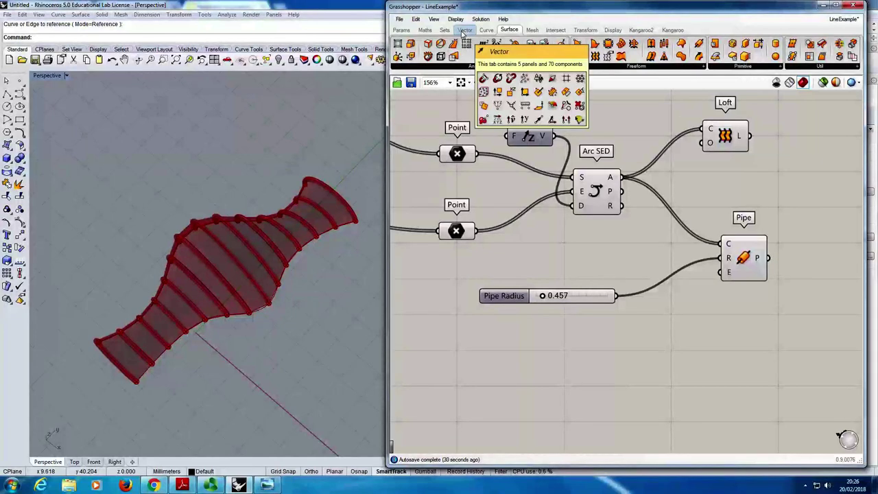
Step: Add a Distance component and place it below Arc SED, above the Pipe Radius slider
{"action": "left_click", "coordinate": [465, 30]}
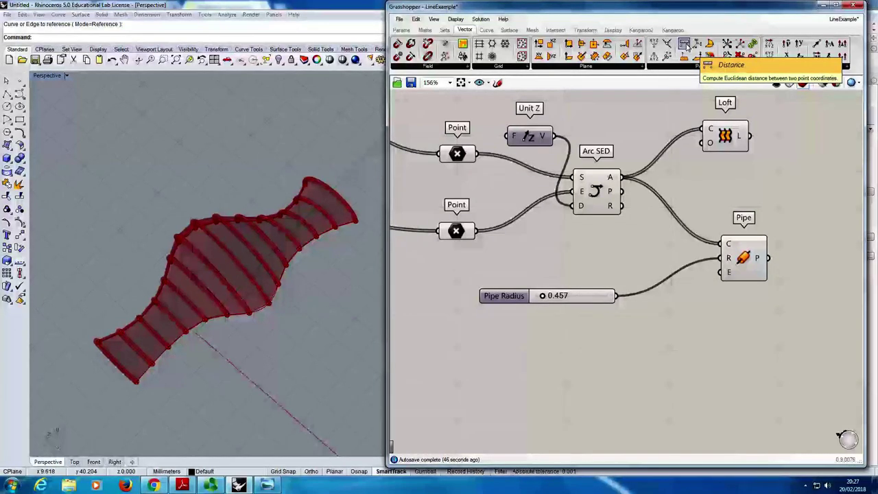
{"action": "double_click", "coordinate": [580, 237]}
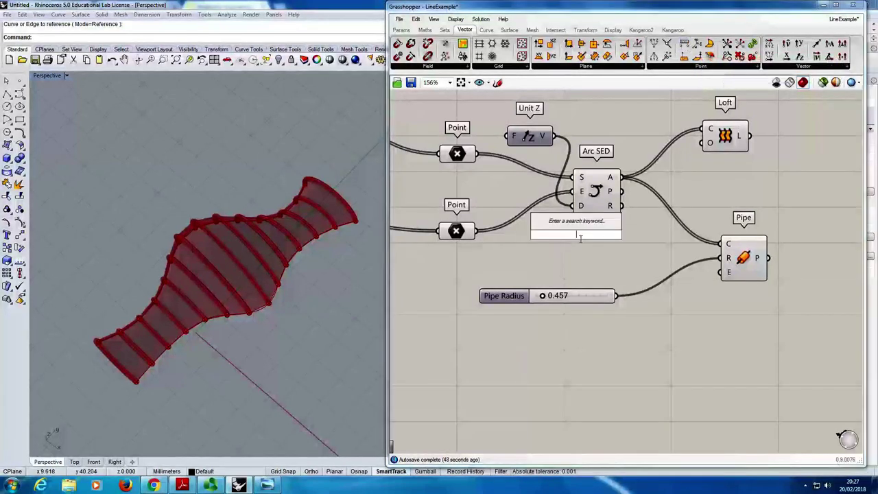
{"action": "type", "text": "Dis"}
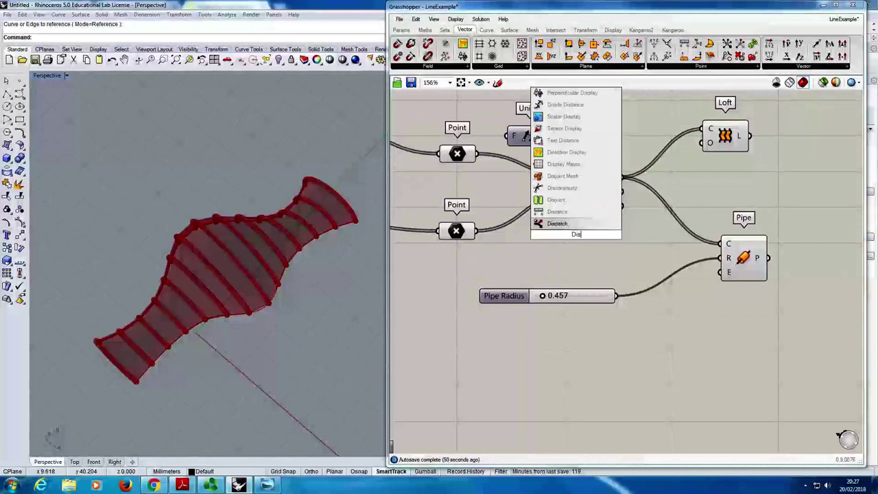
{"action": "key", "text": "Up"}
{"action": "key", "text": "Return"}
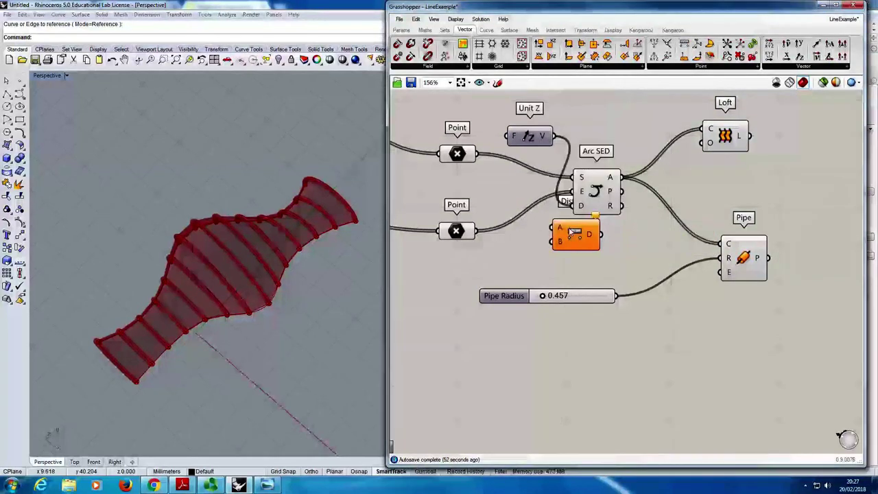
{"action": "left_click", "coordinate": [518, 253]}
{"action": "left_click_drag", "start_coordinate": [559, 247], "coordinate": [551, 264]}
{"action": "left_click", "coordinate": [494, 268]}
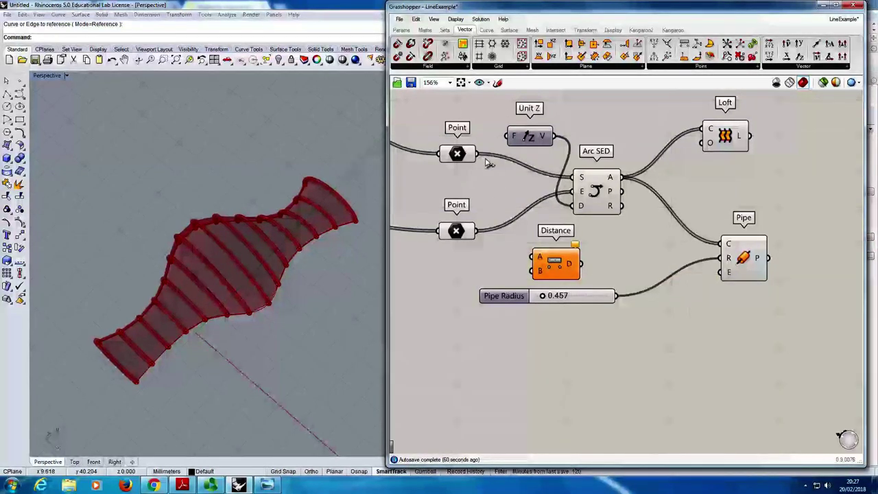
Step: Connect the upper Point component to Distance input A and the lower Point component to input B
{"action": "left_click_drag", "start_coordinate": [480, 155], "coordinate": [533, 257]}
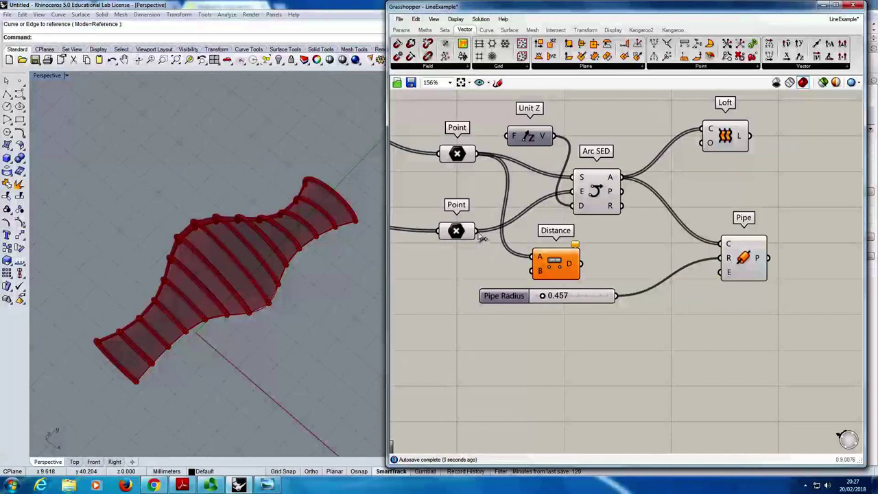
{"action": "left_click_drag", "start_coordinate": [480, 232], "coordinate": [535, 270]}
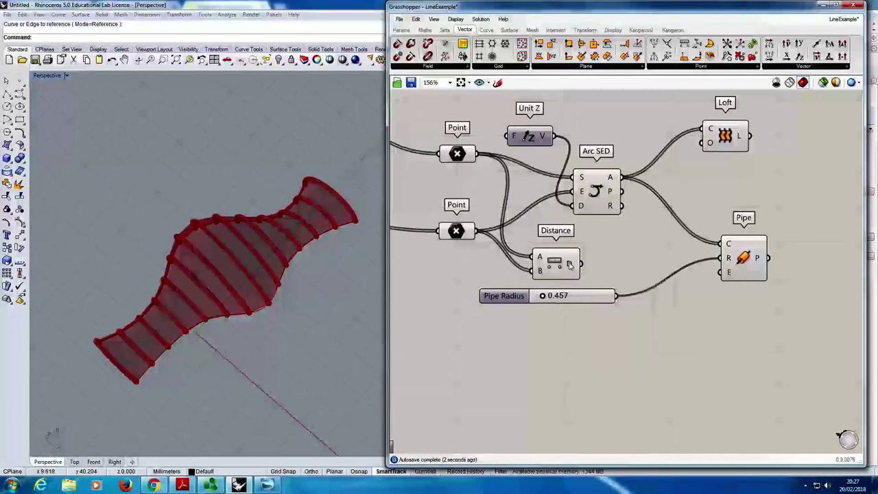
{"action": "mouse_move", "coordinate": [568, 266]}
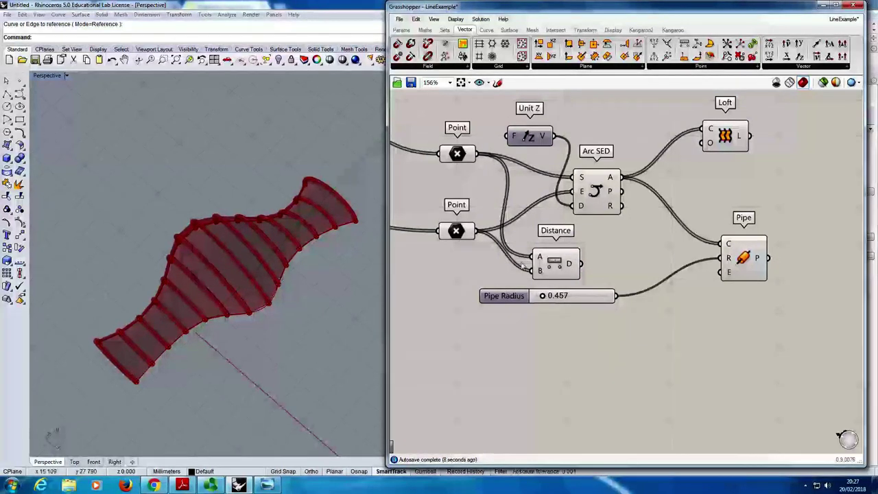
Step: Shift the Distance component slightly away from the Point components, keeping it between Arc SED and the Pipe Radius slider
{"action": "left_click_drag", "start_coordinate": [553, 251], "coordinate": [570, 268]}
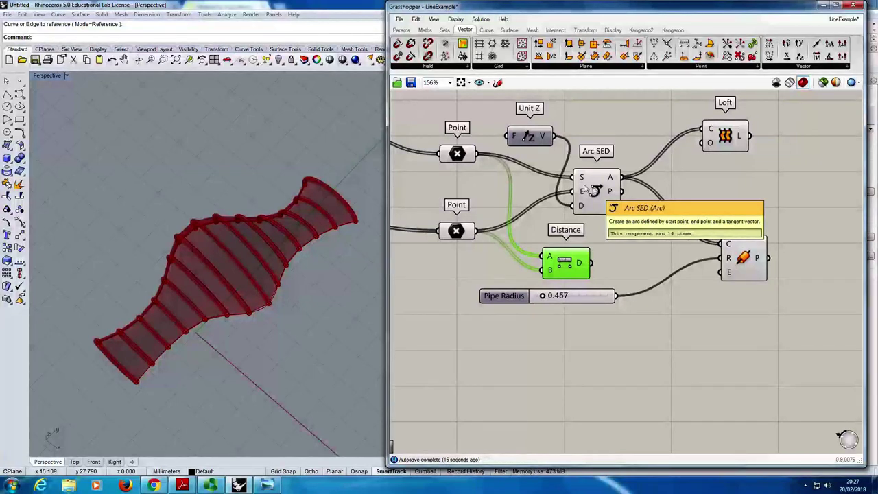
{"action": "mouse_move", "coordinate": [582, 264]}
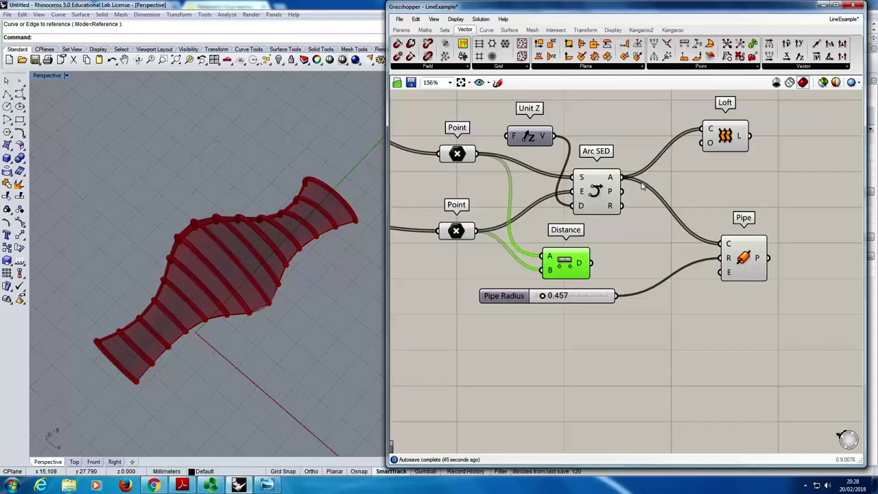
{"action": "left_click", "coordinate": [628, 264]}
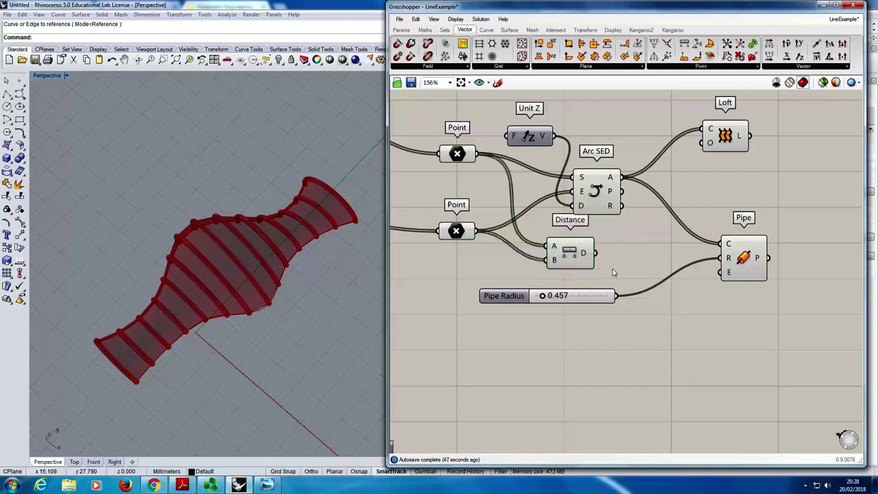
{"action": "left_click_drag", "start_coordinate": [582, 258], "coordinate": [581, 266]}
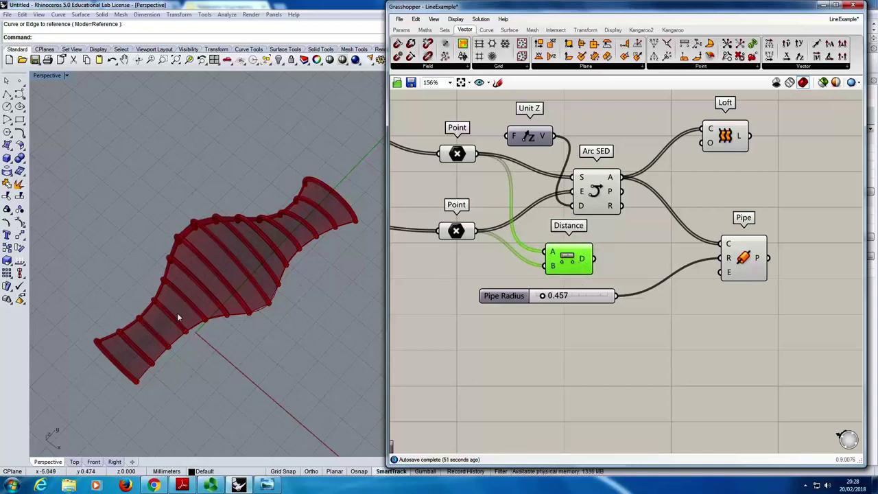
Step: Move the Pipe Radius slider further below the Distance component and add a Multiplication component between Distance and Pipe
{"action": "left_click_drag", "start_coordinate": [506, 291], "coordinate": [501, 313]}
{"action": "left_click", "coordinate": [604, 288]}
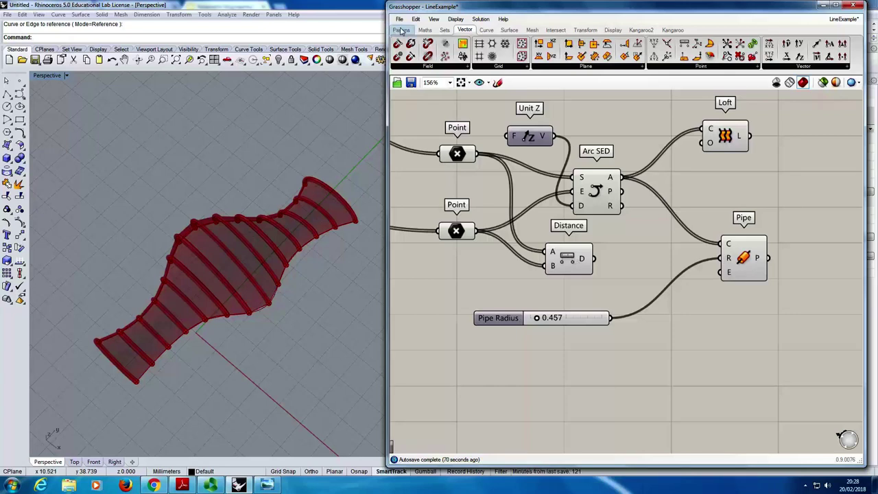
{"action": "left_click", "coordinate": [426, 30]}
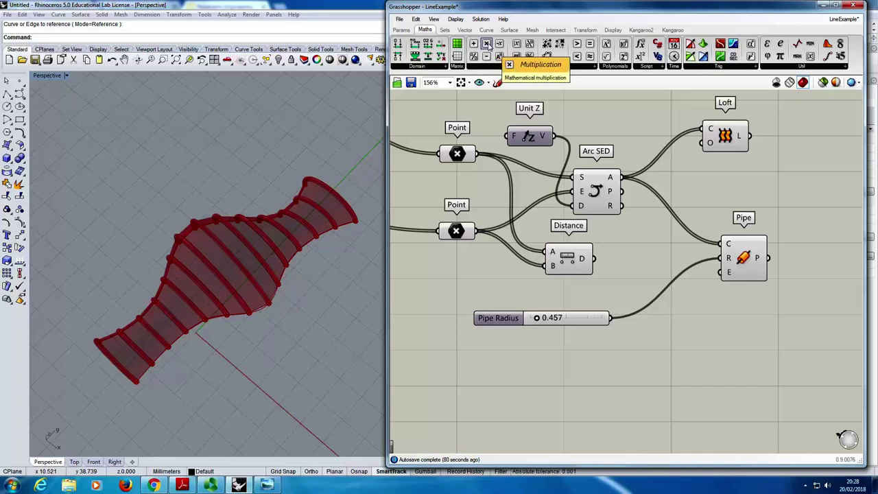
{"action": "left_click_drag", "start_coordinate": [488, 46], "coordinate": [641, 272]}
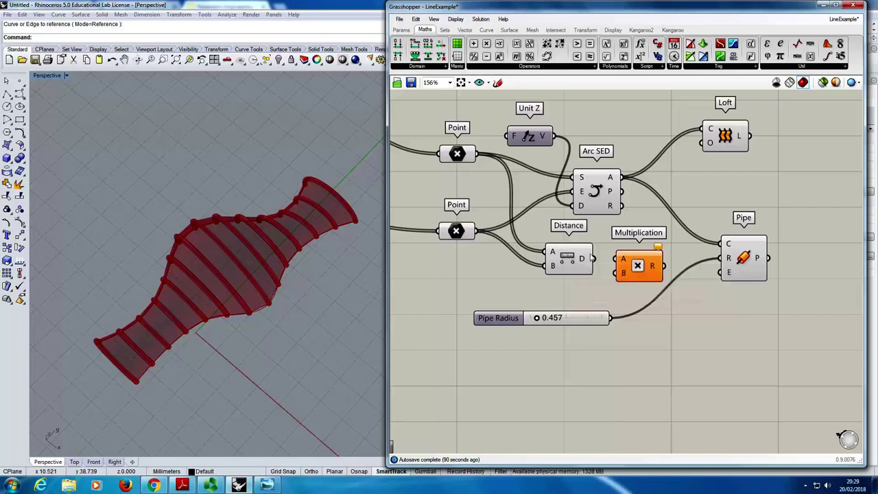
Step: Connect Distance output D to Multiplication input A, the Pipe Radius slider to input B, and result R to the Pipe's R input
{"action": "left_click_drag", "start_coordinate": [597, 260], "coordinate": [617, 261]}
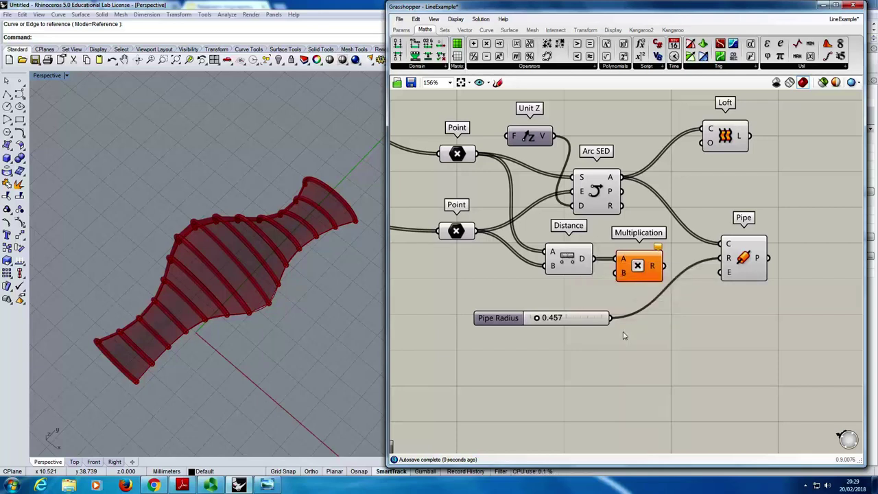
{"action": "left_click_drag", "start_coordinate": [612, 318], "coordinate": [729, 259]}
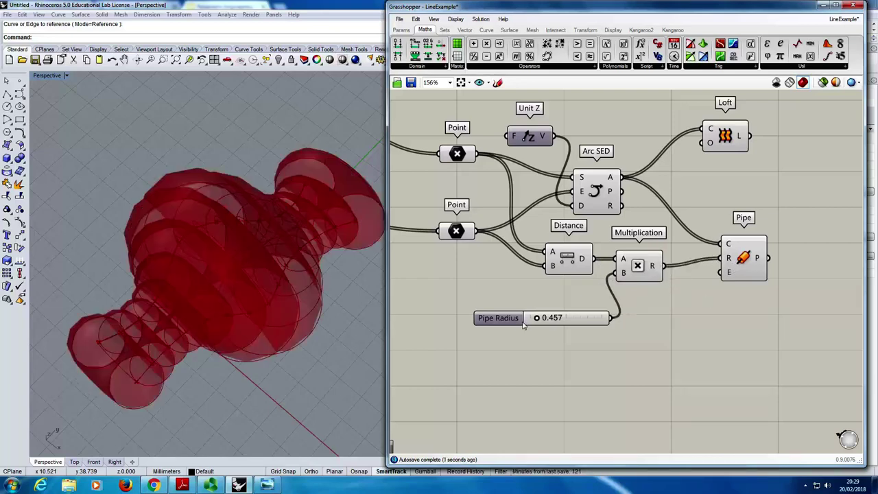
Step: Limit the Pipe Radius slider to a maximum of 0.1 and set its value to 0.043
{"action": "mouse_move", "coordinate": [534, 326]}
{"action": "left_mouse_down"}
{"action": "mouse_move", "coordinate": [544, 326]}
{"action": "mouse_move", "coordinate": [534, 326]}
{"action": "left_mouse_up"}
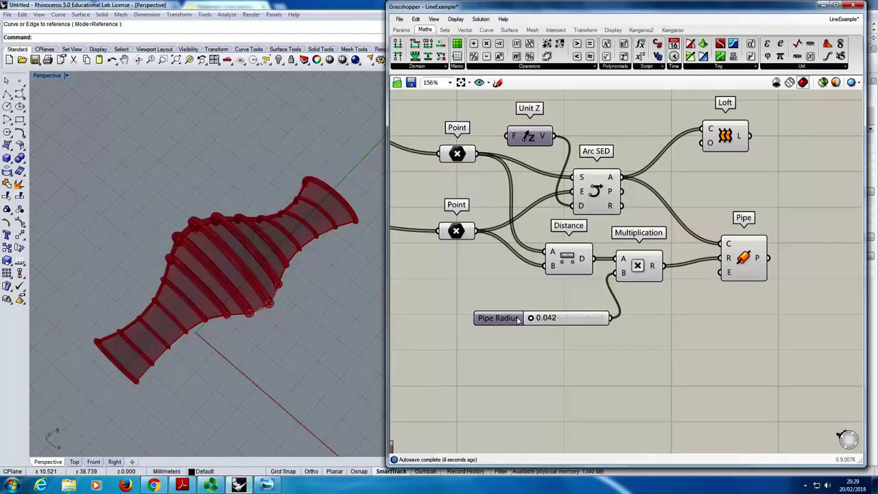
{"action": "double_click", "coordinate": [520, 321]}
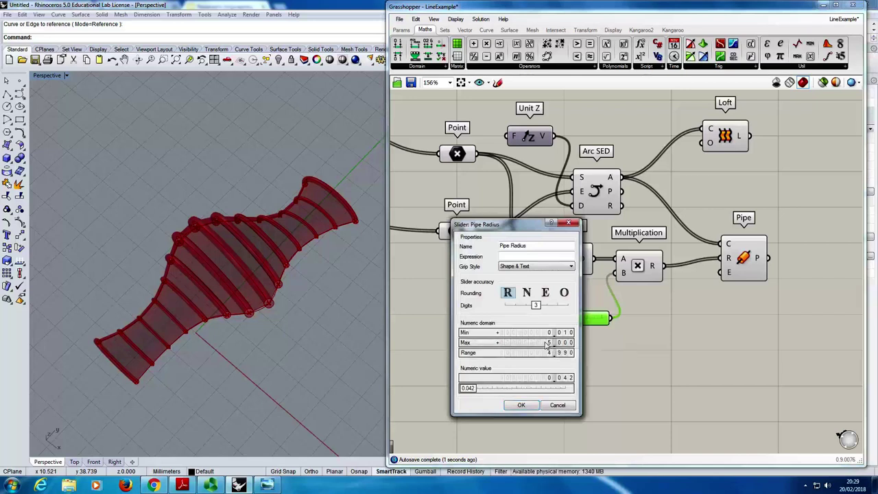
{"action": "double_click", "coordinate": [547, 343]}
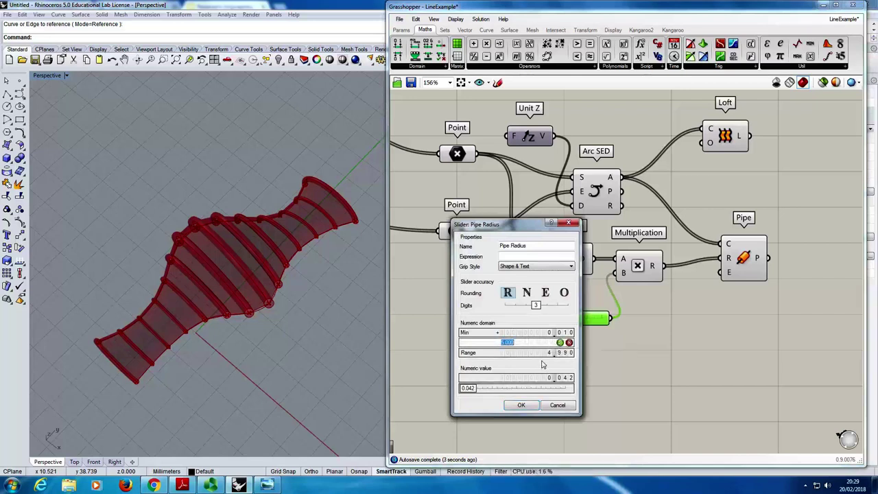
{"action": "type", "text": "0."}
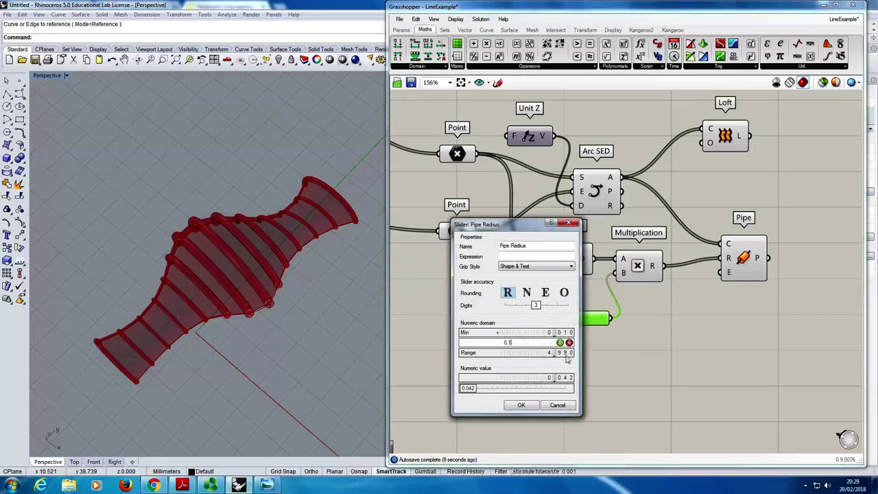
{"action": "type", "text": "1"}
{"action": "left_click", "coordinate": [559, 343]}
{"action": "left_click", "coordinate": [522, 405]}
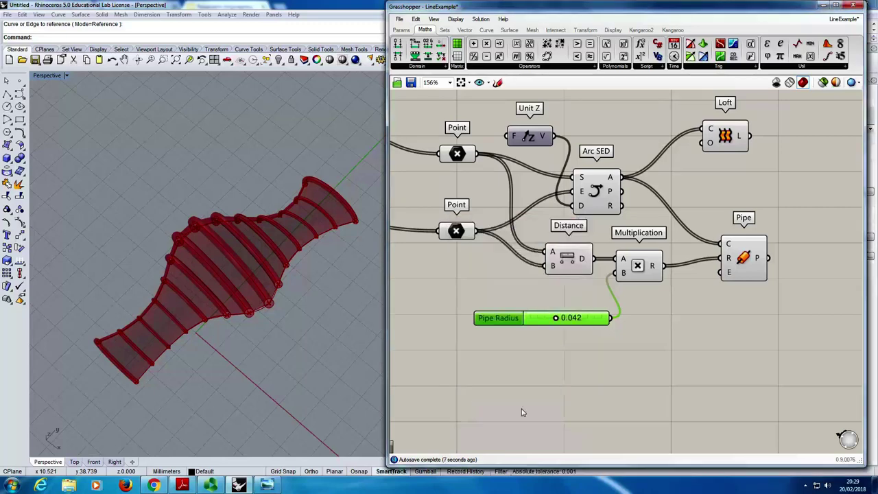
{"action": "mouse_move", "coordinate": [557, 321]}
{"action": "left_mouse_down"}
{"action": "mouse_move", "coordinate": [532, 322]}
{"action": "mouse_move", "coordinate": [582, 326]}
{"action": "mouse_move", "coordinate": [558, 321]}
{"action": "left_mouse_up"}
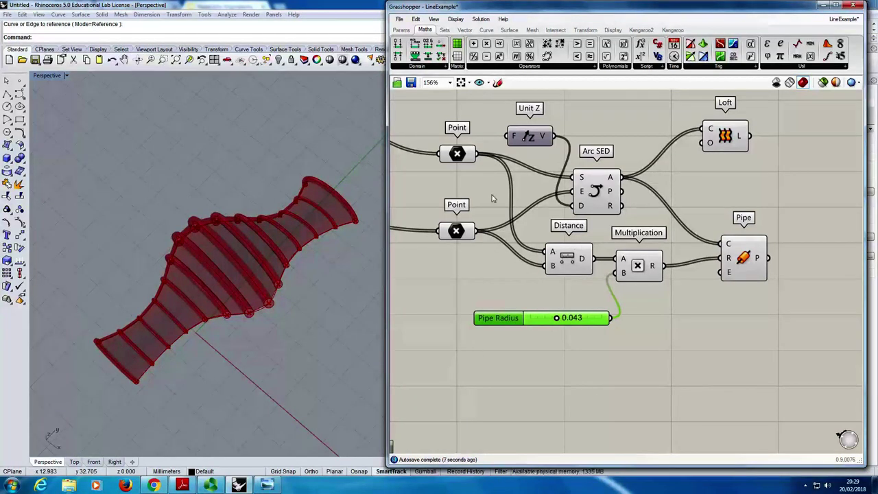
Step: Examine the Distance and Pipe outputs and how the pipe thickness varies with arc span along the model
{"action": "mouse_move", "coordinate": [583, 259]}
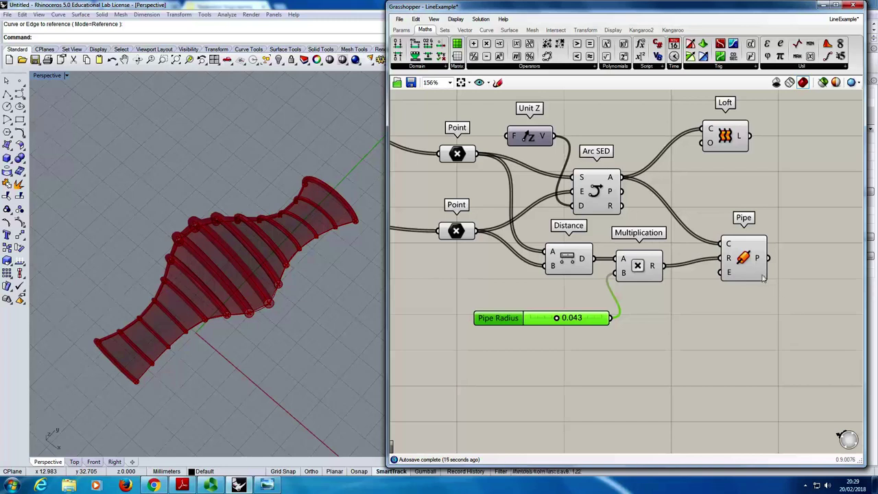
{"action": "mouse_move", "coordinate": [763, 277]}
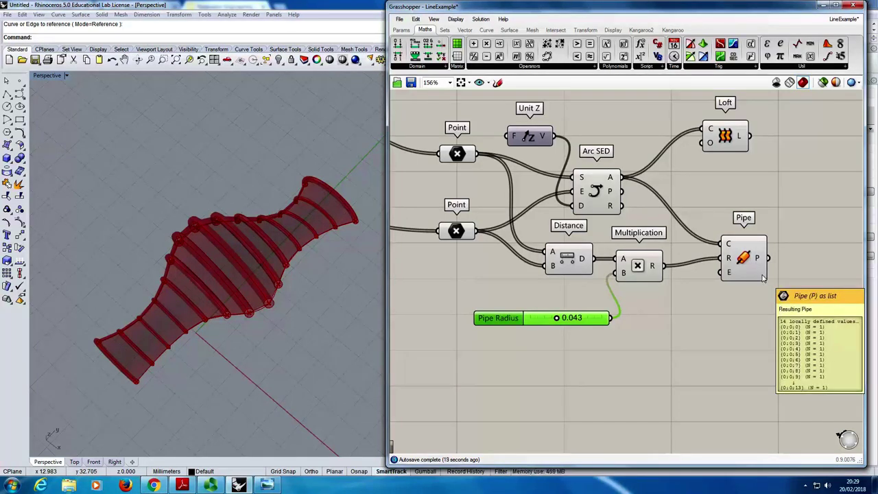
{"action": "left_click", "coordinate": [751, 259]}
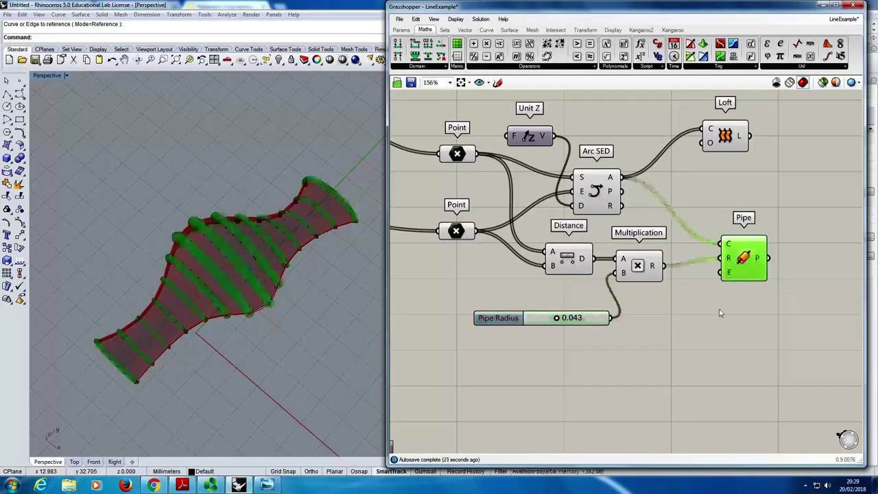
{"action": "left_click", "coordinate": [720, 313]}
{"action": "right_click_drag", "start_coordinate": [210, 290], "coordinate": [205, 273]}
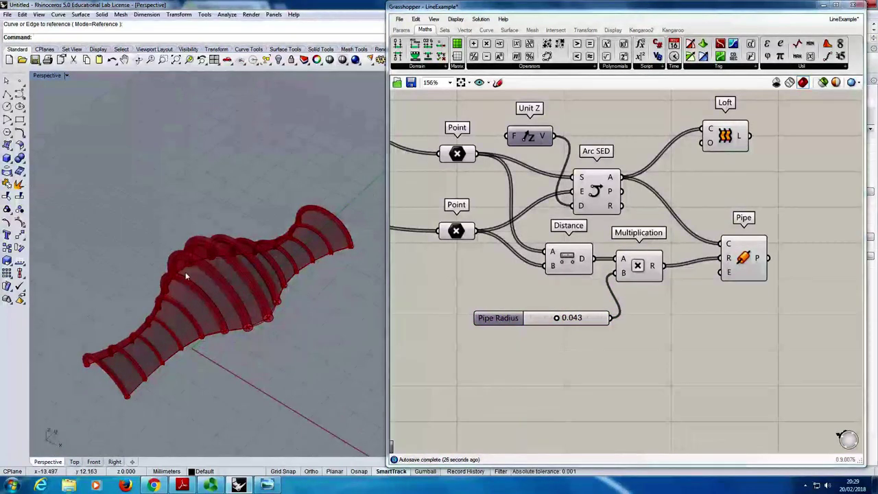
{"action": "right_click_drag", "start_coordinate": [186, 275], "coordinate": [219, 274]}
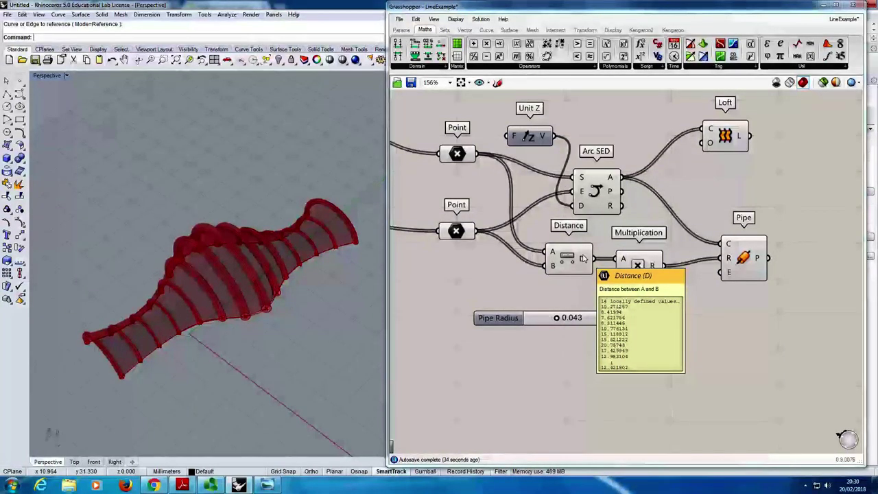
{"action": "left_click", "coordinate": [588, 180]}
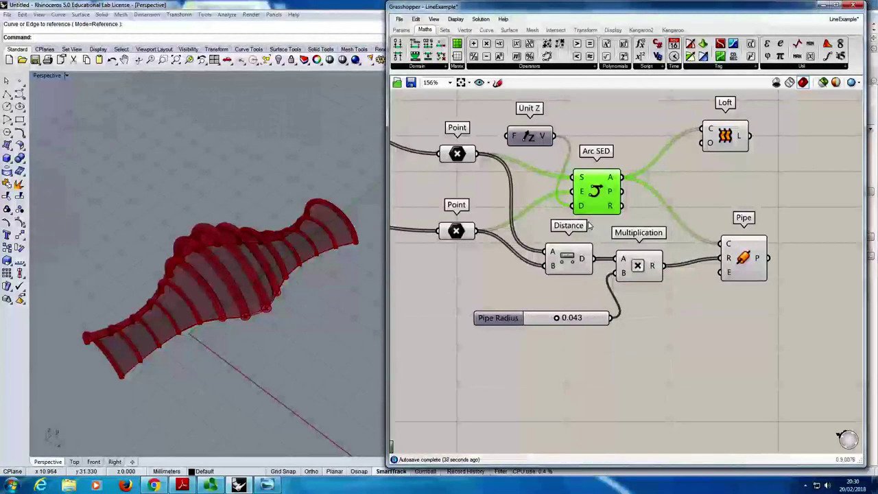
{"action": "scroll", "coordinate": [200, 271], "scroll_direction": "up", "scroll_amount": 3}
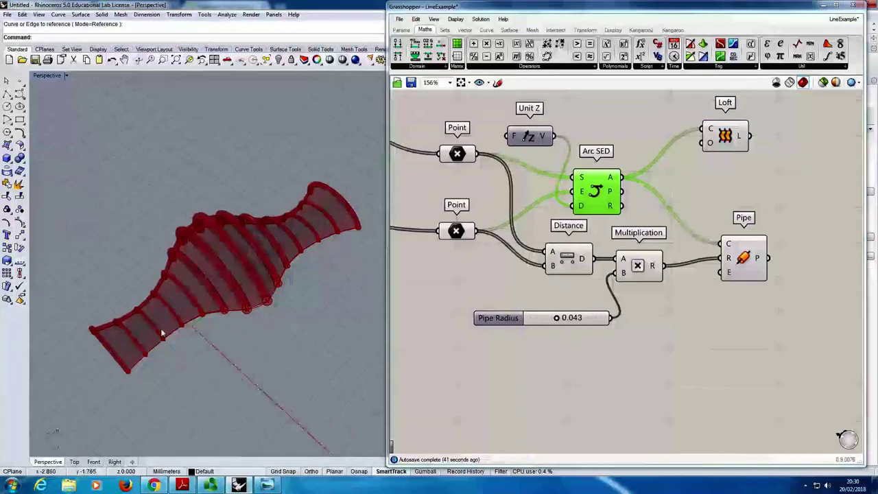
{"action": "scroll", "coordinate": [160, 328], "scroll_direction": "up", "scroll_amount": 4}
{"action": "scroll", "coordinate": [195, 311], "scroll_direction": "down", "scroll_amount": 3}
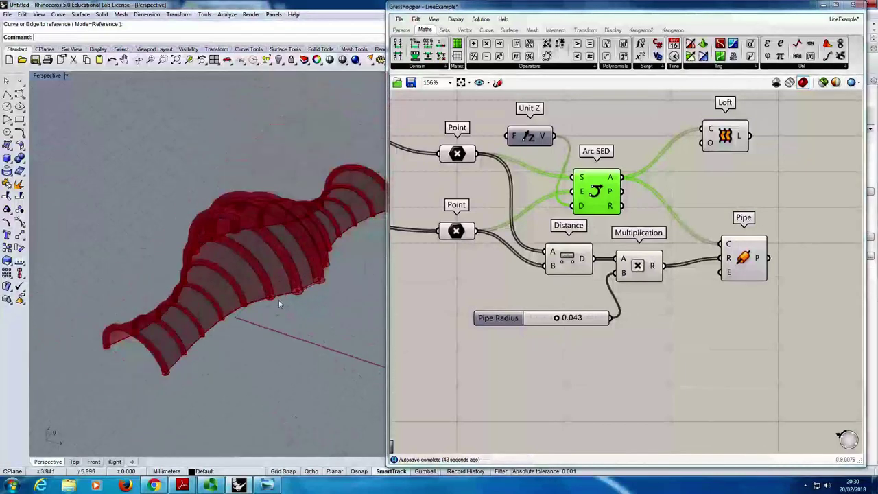
{"action": "right_click_drag", "start_coordinate": [279, 304], "coordinate": [267, 213]}
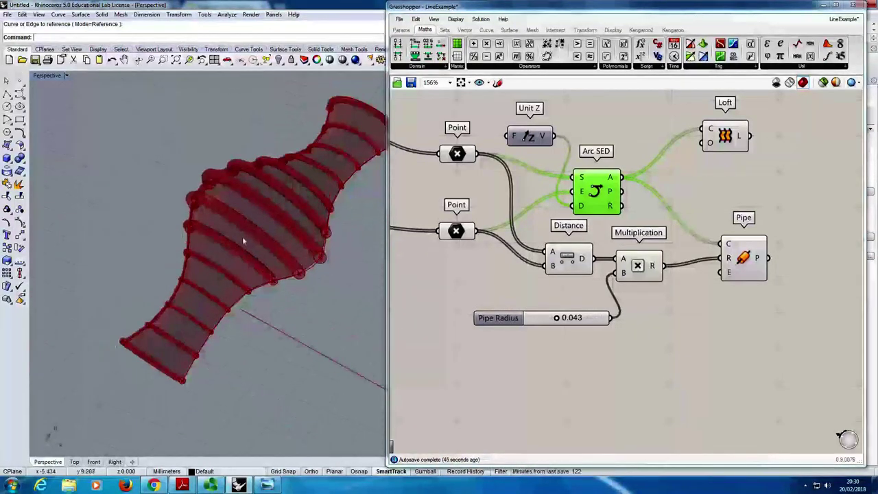
Step: Show the control points of the loft's right-hand base curve and move two of them to reshape that edge
{"action": "left_click", "coordinate": [298, 280]}
{"action": "left_click", "coordinate": [20, 223]}
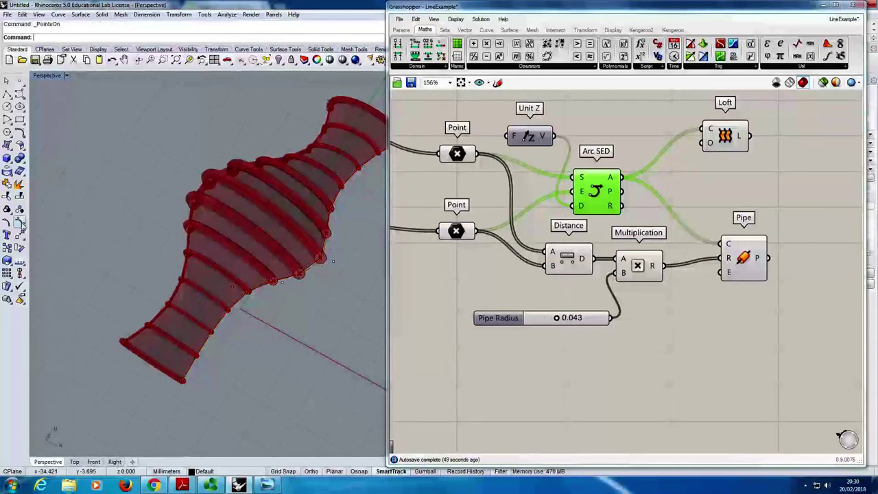
{"action": "left_click", "coordinate": [232, 288]}
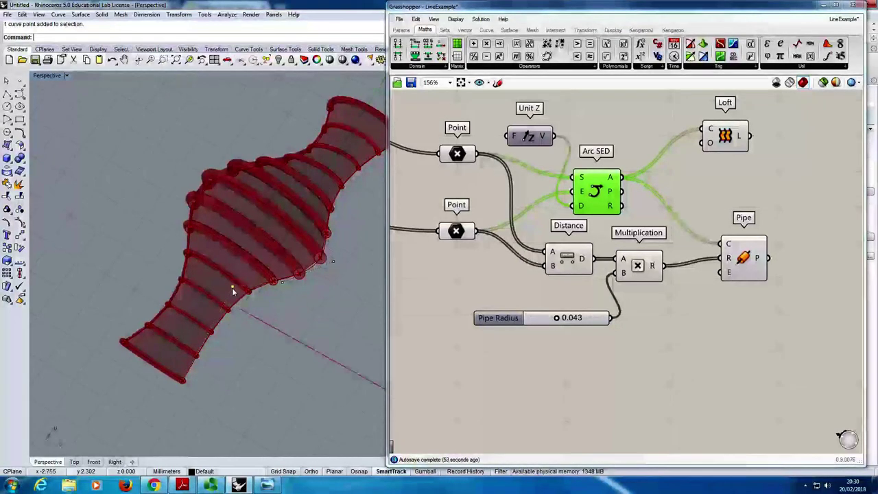
{"action": "left_click_drag", "start_coordinate": [232, 288], "coordinate": [260, 239]}
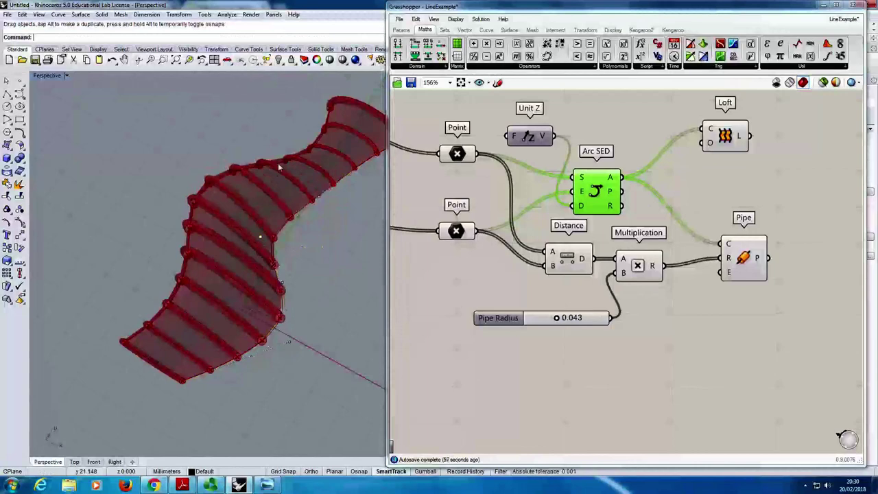
{"action": "right_click_drag", "start_coordinate": [336, 186], "coordinate": [235, 221]}
{"action": "left_click", "coordinate": [246, 230]}
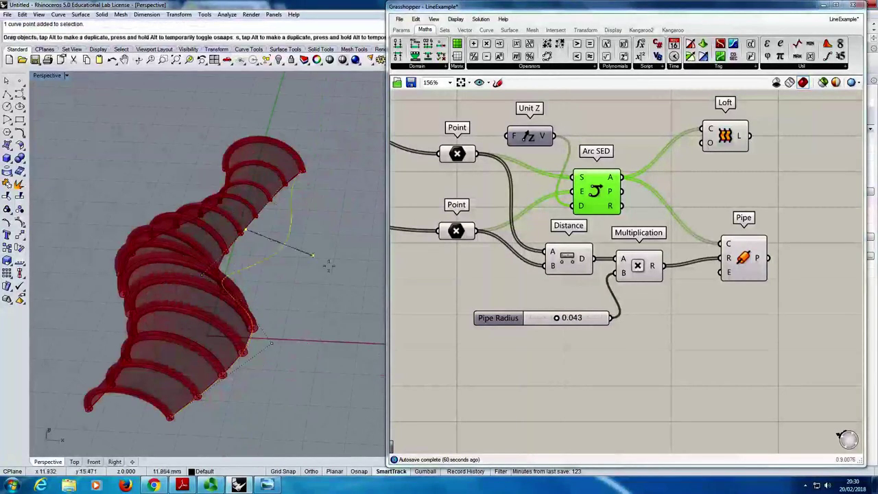
{"action": "right_click_drag", "start_coordinate": [328, 265], "coordinate": [172, 261]}
Step: Show the control points of the opposite base curve and move several of them to vary the width between the two curves
{"action": "left_click", "coordinate": [175, 272]}
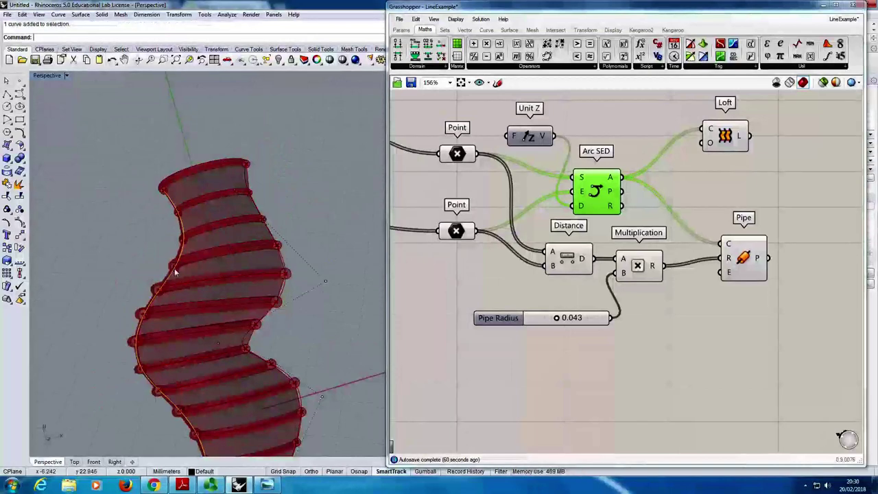
{"action": "right_click_drag", "start_coordinate": [188, 224], "coordinate": [35, 221]}
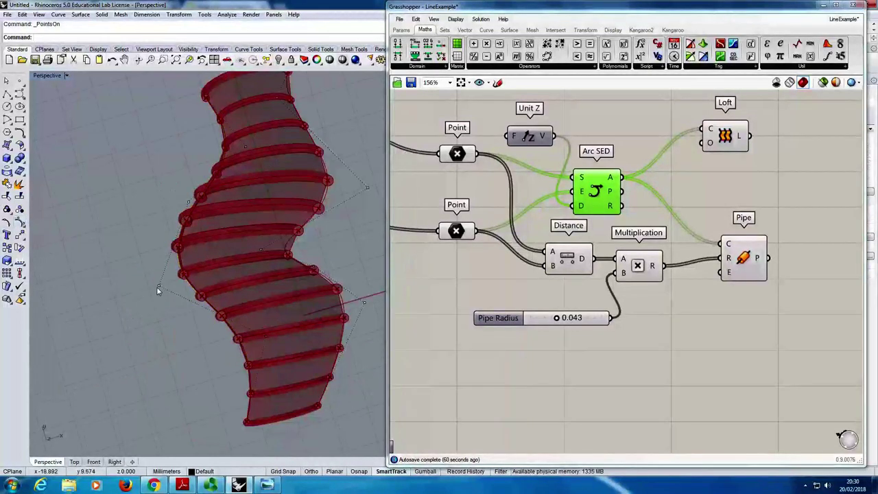
{"action": "left_click_drag", "start_coordinate": [180, 247], "coordinate": [205, 232]}
{"action": "left_click", "coordinate": [189, 202]}
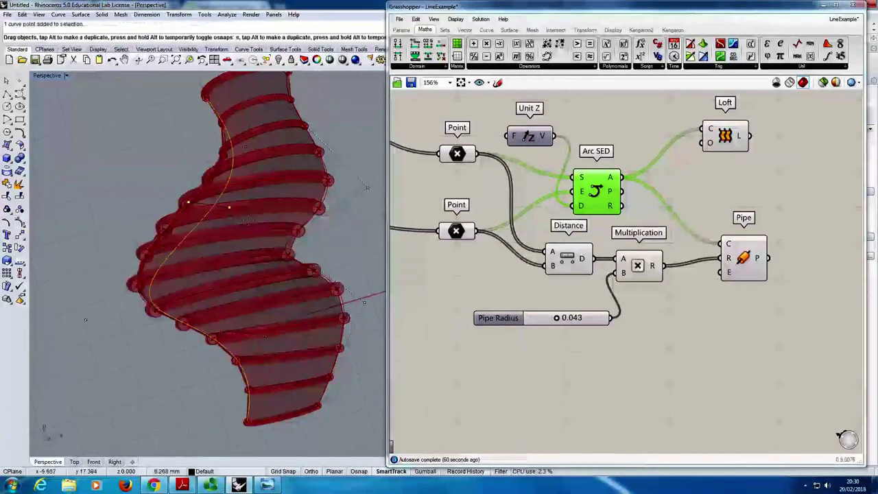
{"action": "right_click_drag", "start_coordinate": [189, 202], "coordinate": [139, 300]}
{"action": "left_click_drag", "start_coordinate": [139, 301], "coordinate": [378, 352]}
{"action": "right_click_drag", "start_coordinate": [343, 323], "coordinate": [221, 291]}
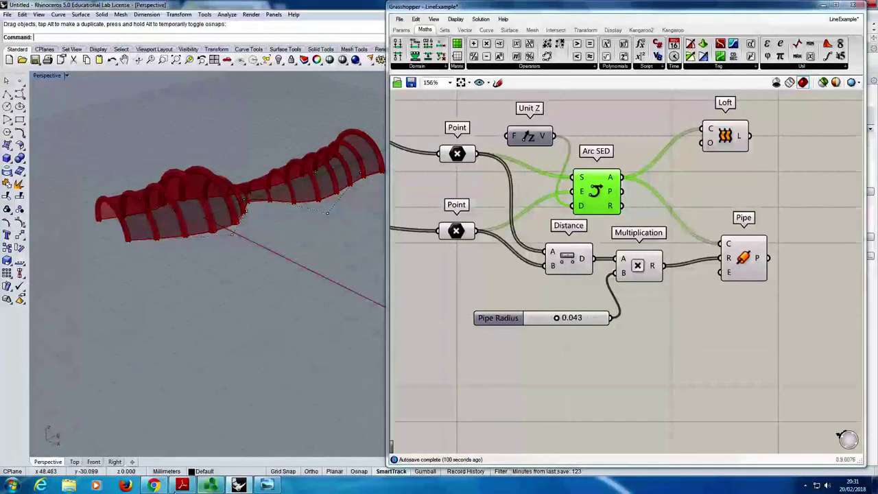
{"action": "left_click", "coordinate": [210, 485]}
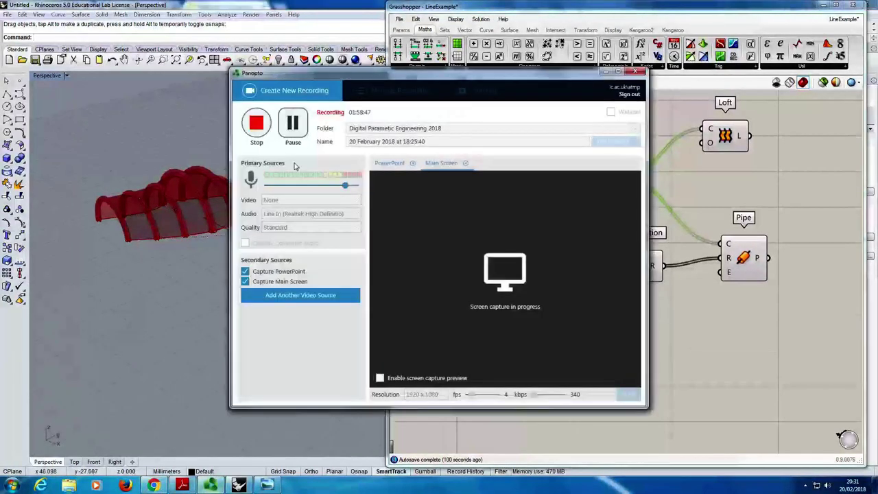
{"action": "left_click", "coordinate": [257, 127]}
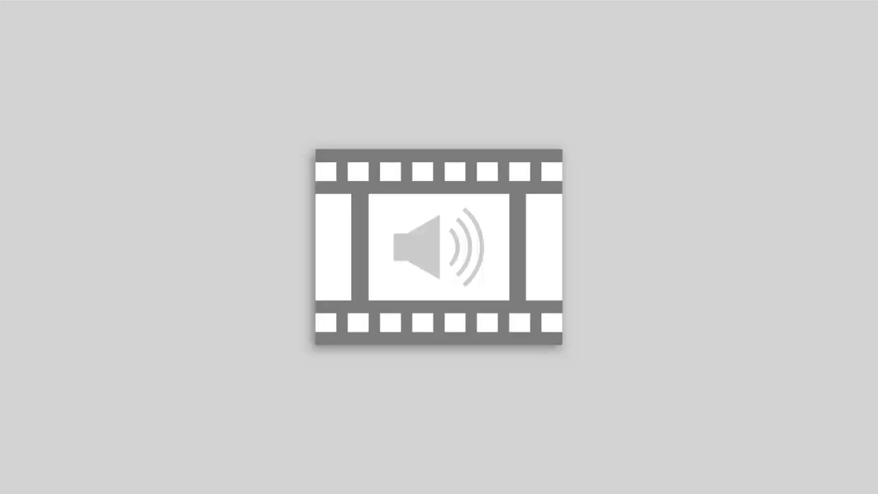